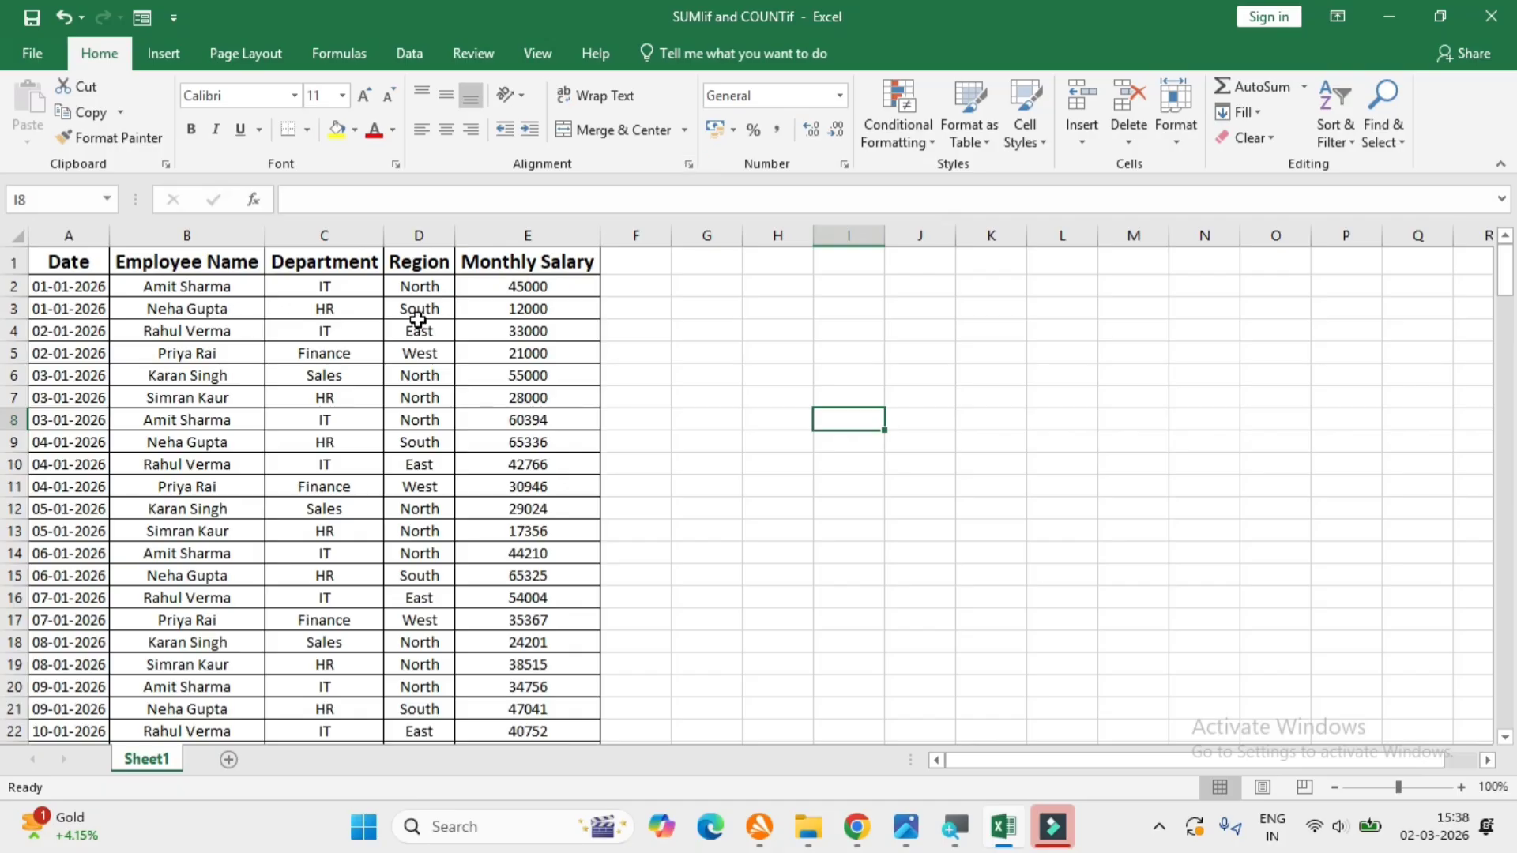
pyautogui.click(418, 328)
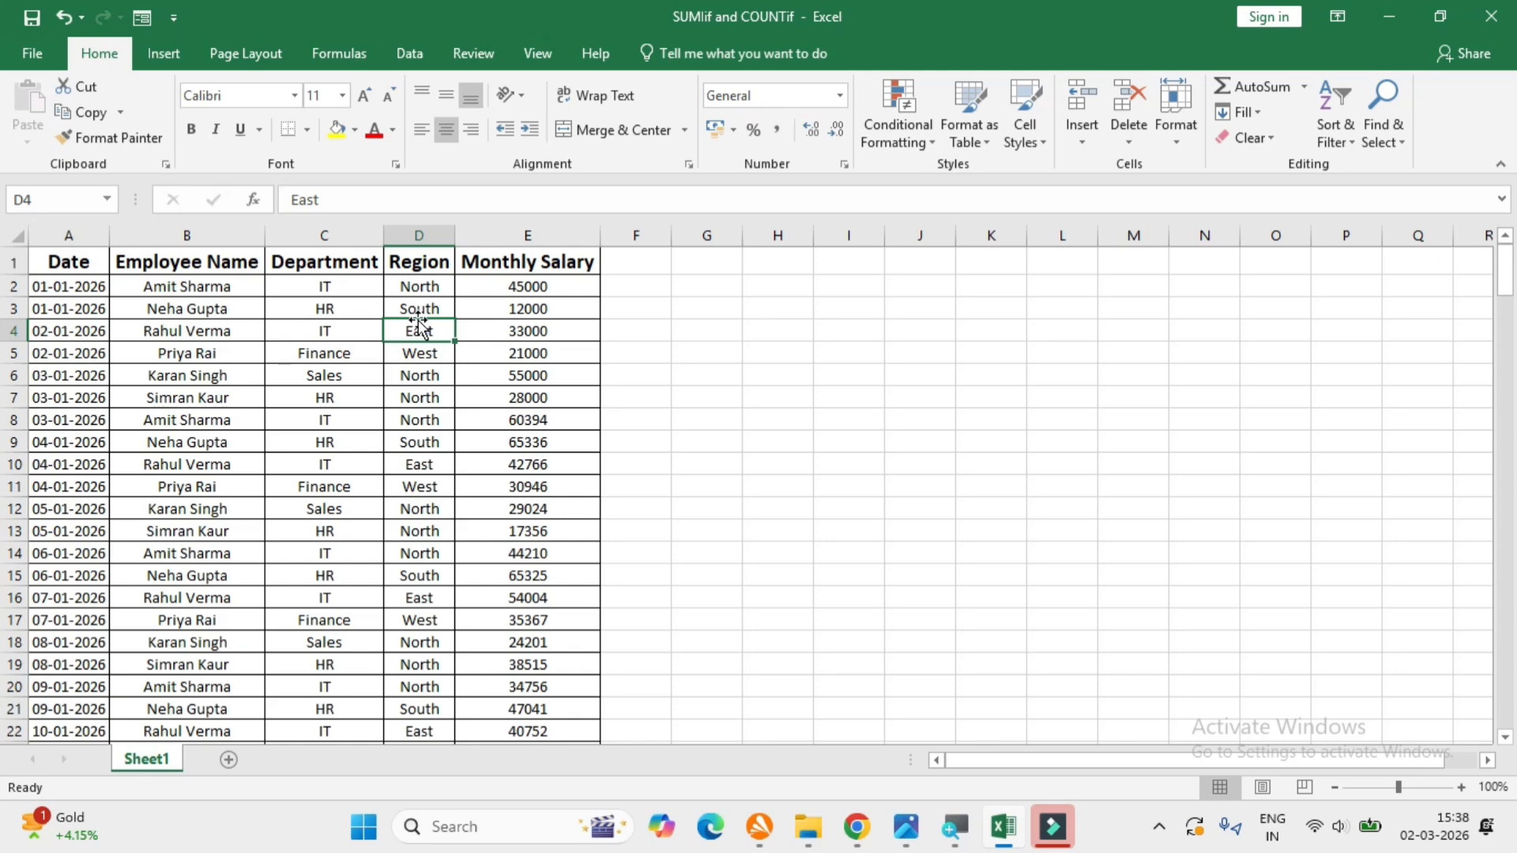
pyautogui.click(269, 315)
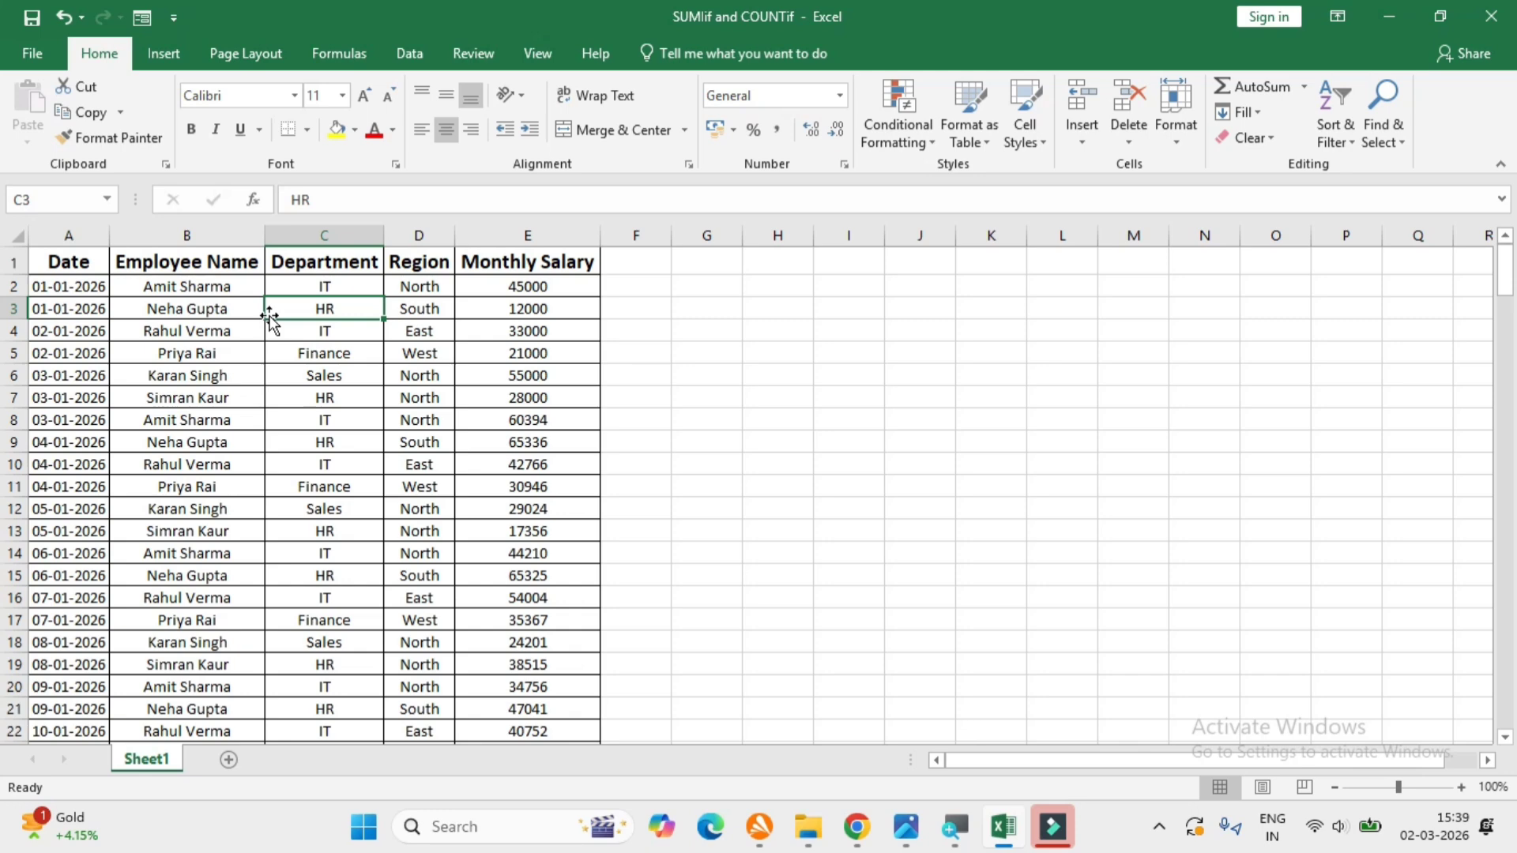
# Step: Enter the labels "North region total monthly Salary" in G2 and "Total employee in IT Department" in G3
pyautogui.click(722, 292)
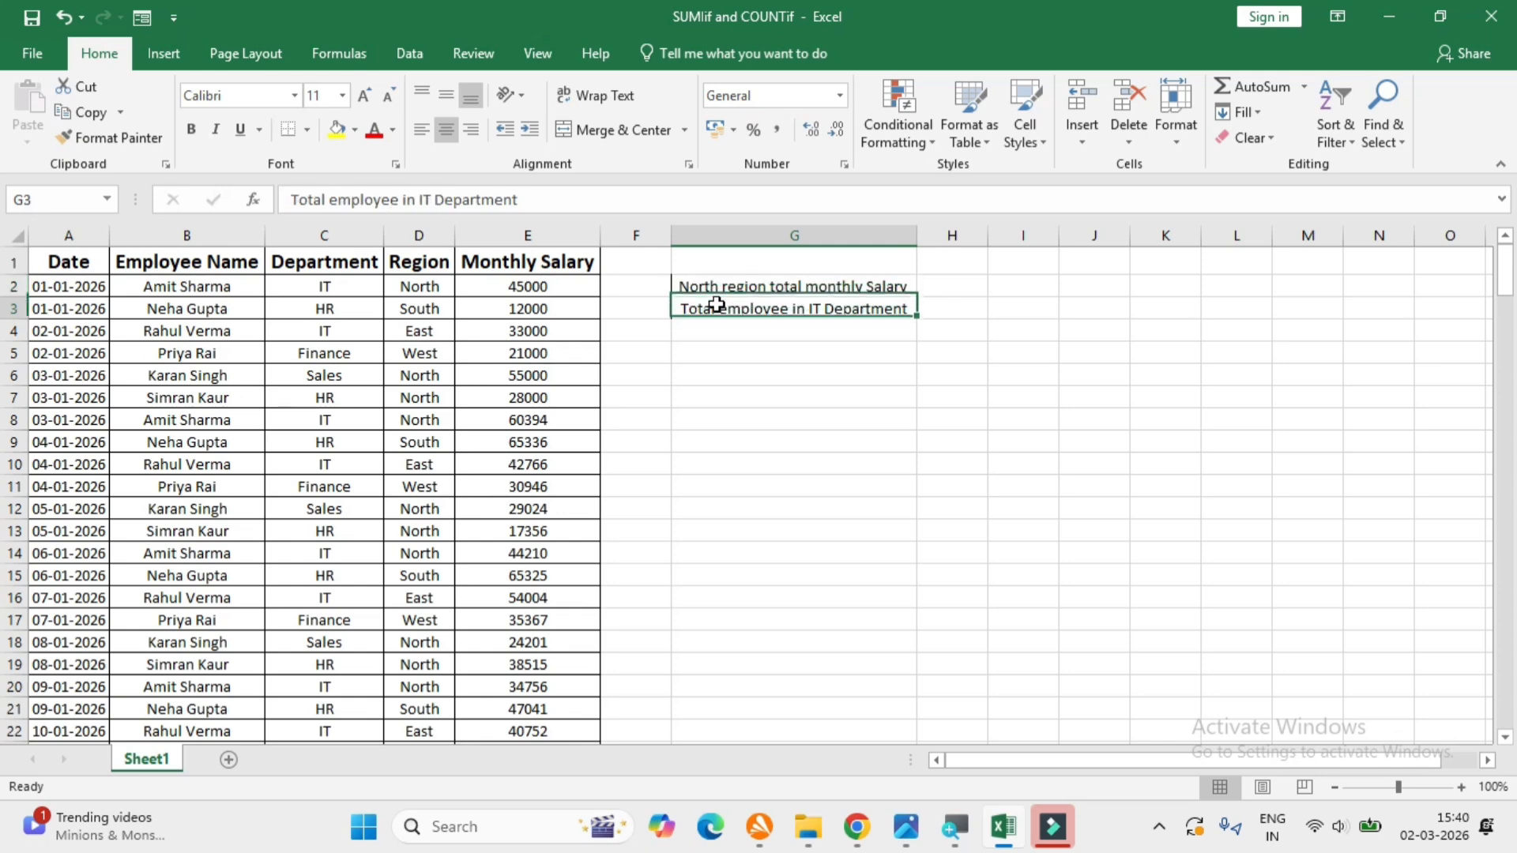
pyautogui.click(716, 305)
pyautogui.press('Right')
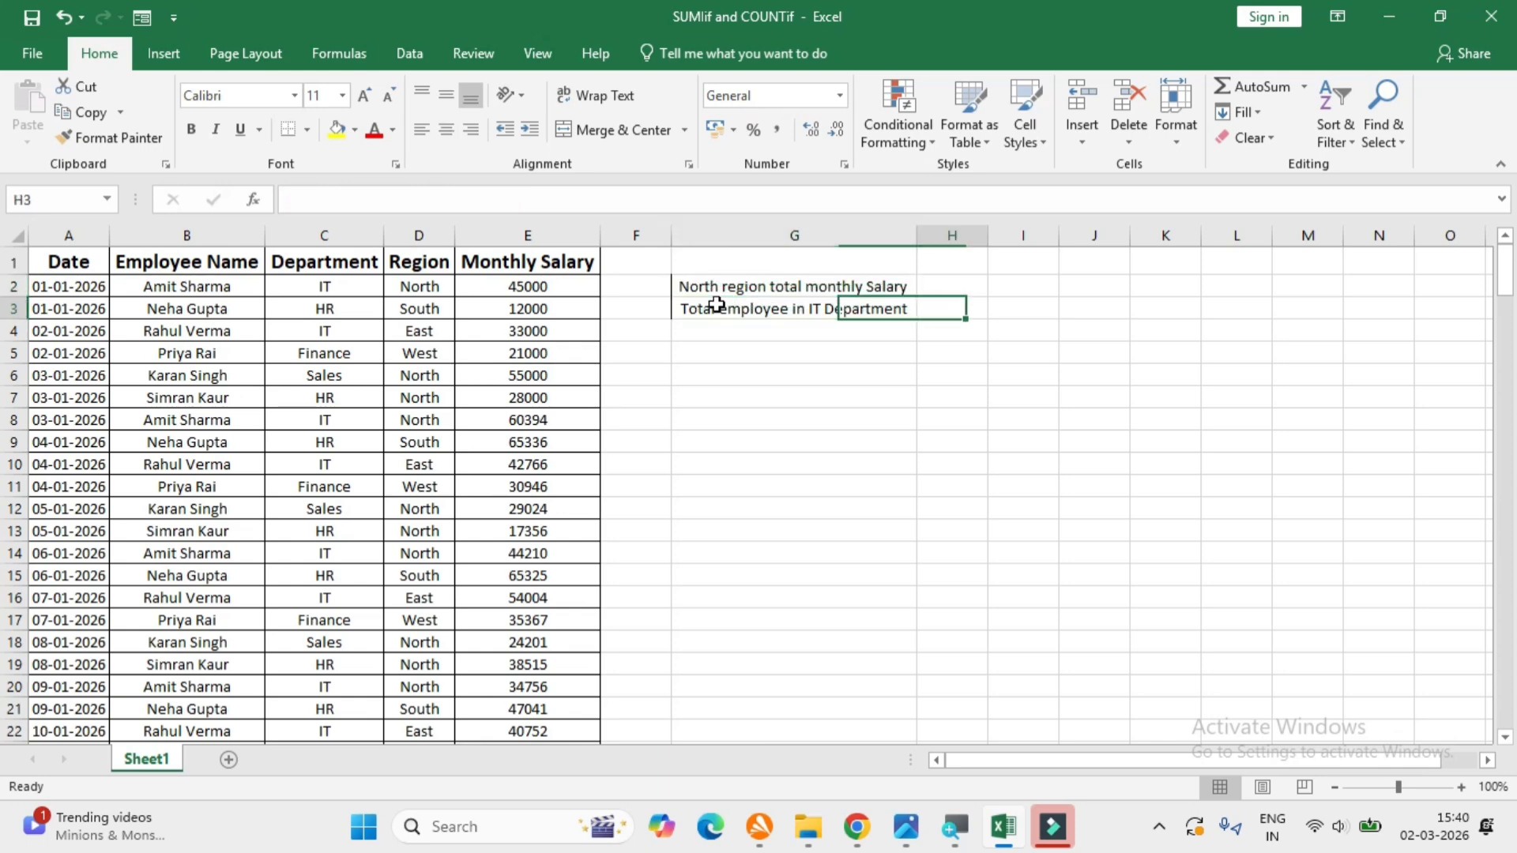
pyautogui.press('Up')
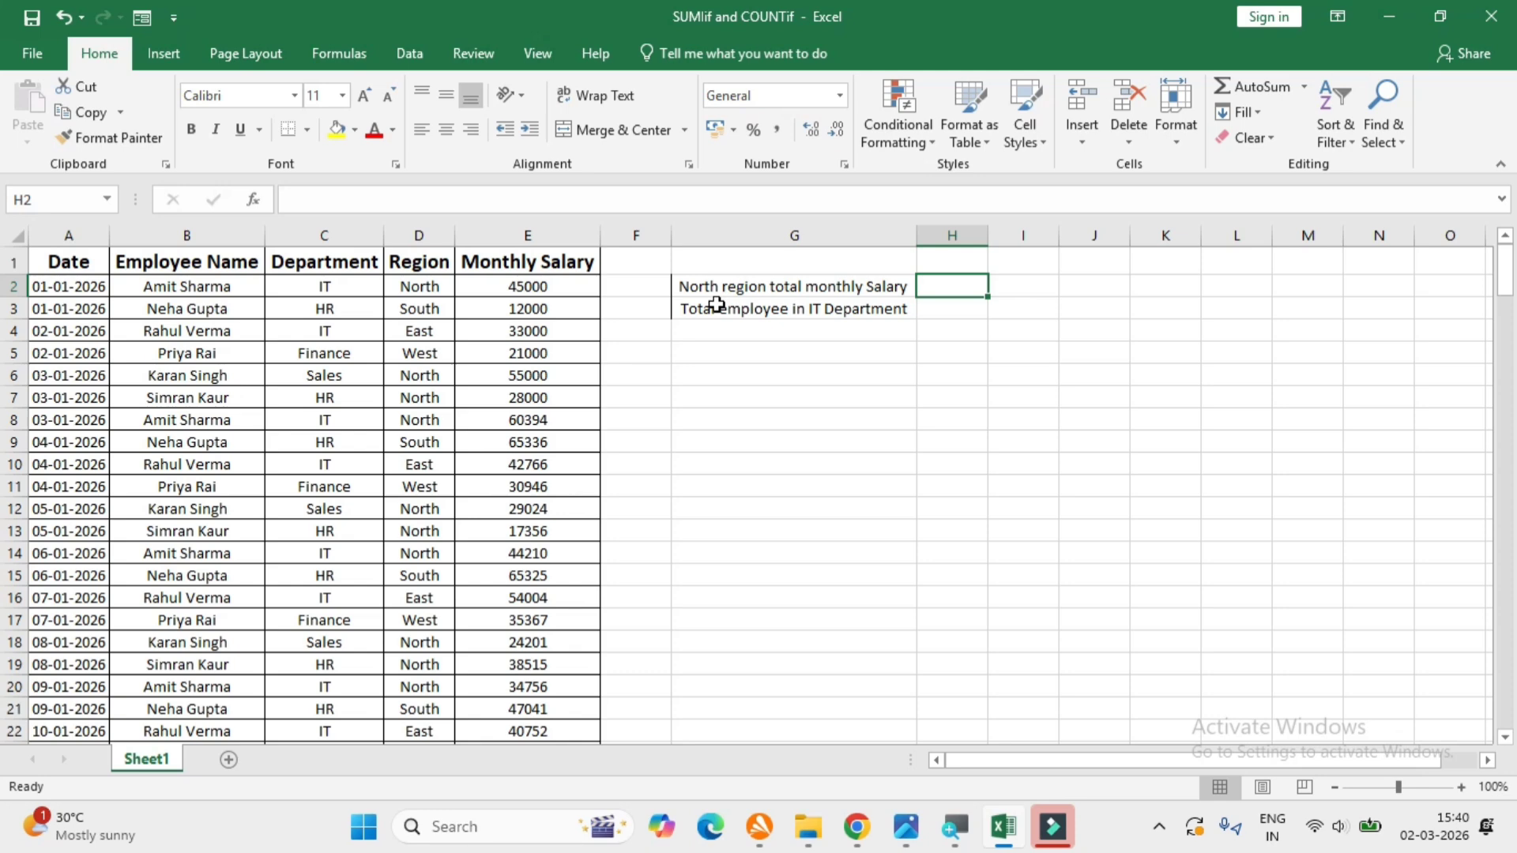
pyautogui.press('Left')
pyautogui.press('Right')
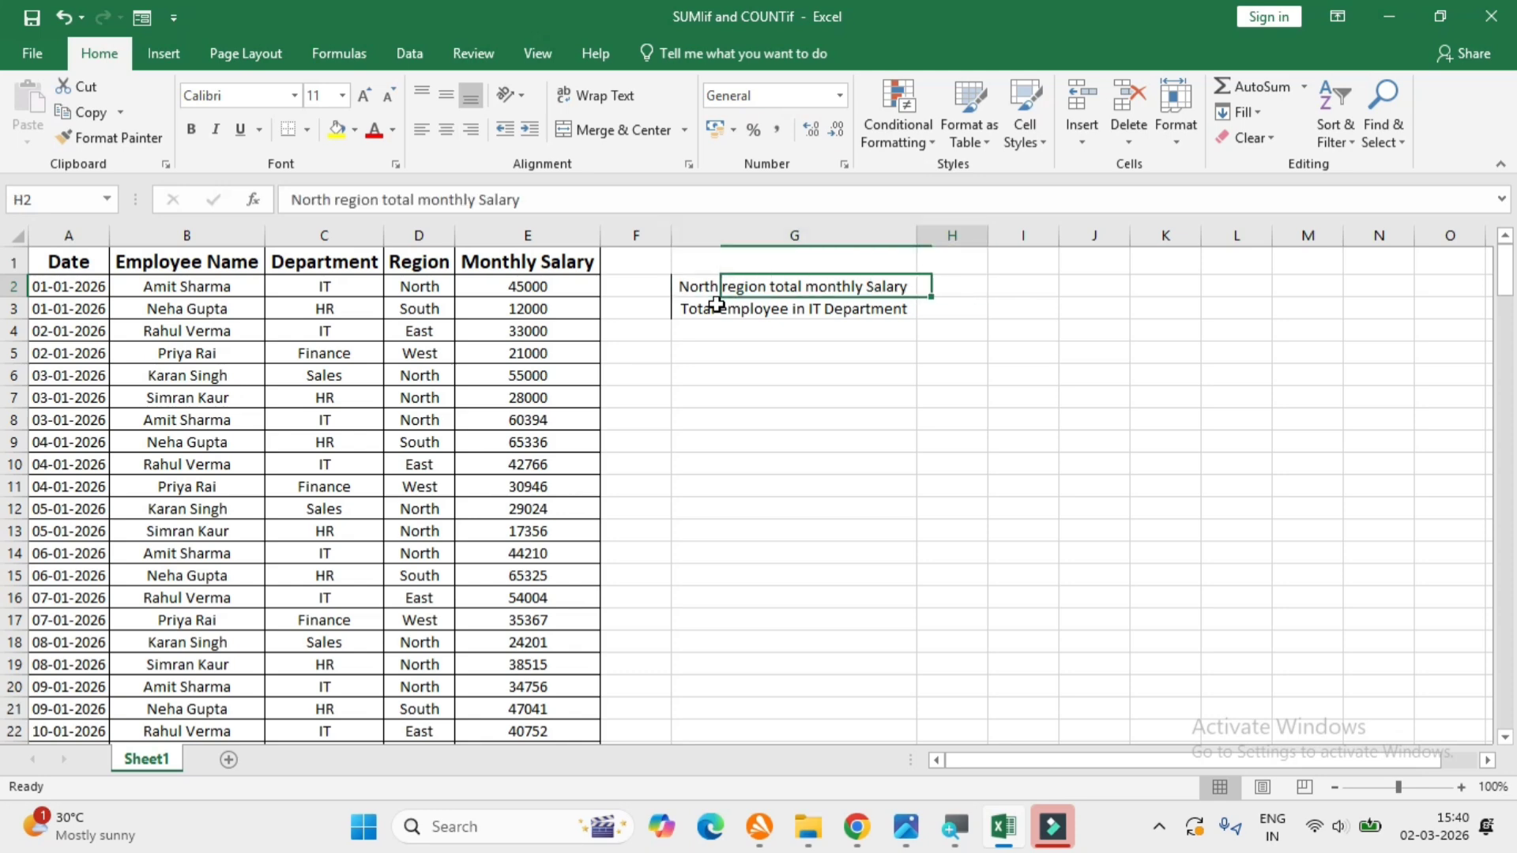
pyautogui.press('Left')
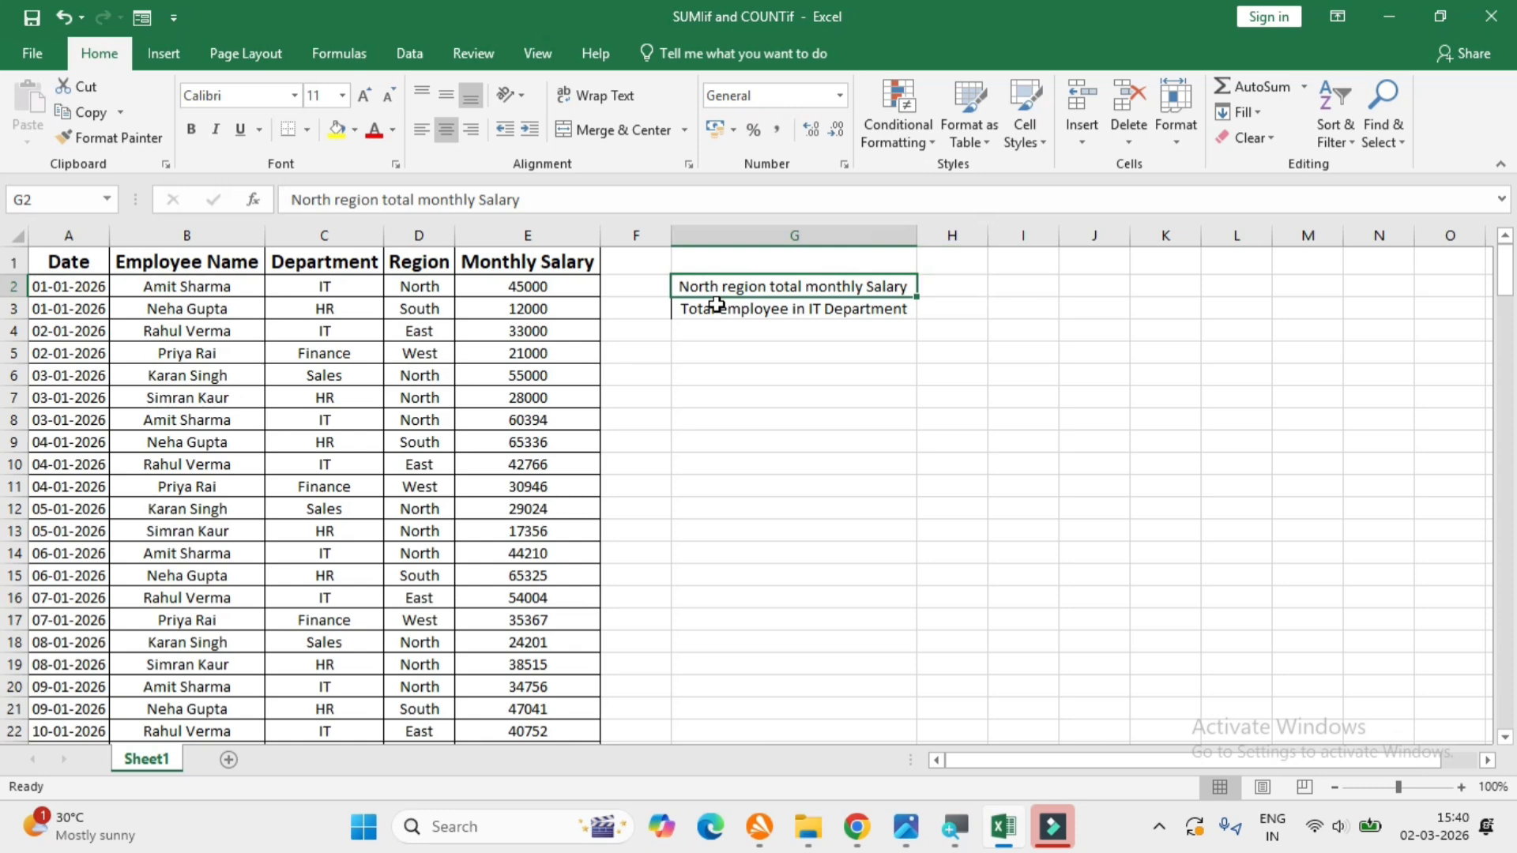
# Step: Start a SUMIF formula in H2 with the region range D2:D200 and the criterion "North"
pyautogui.press('Right')
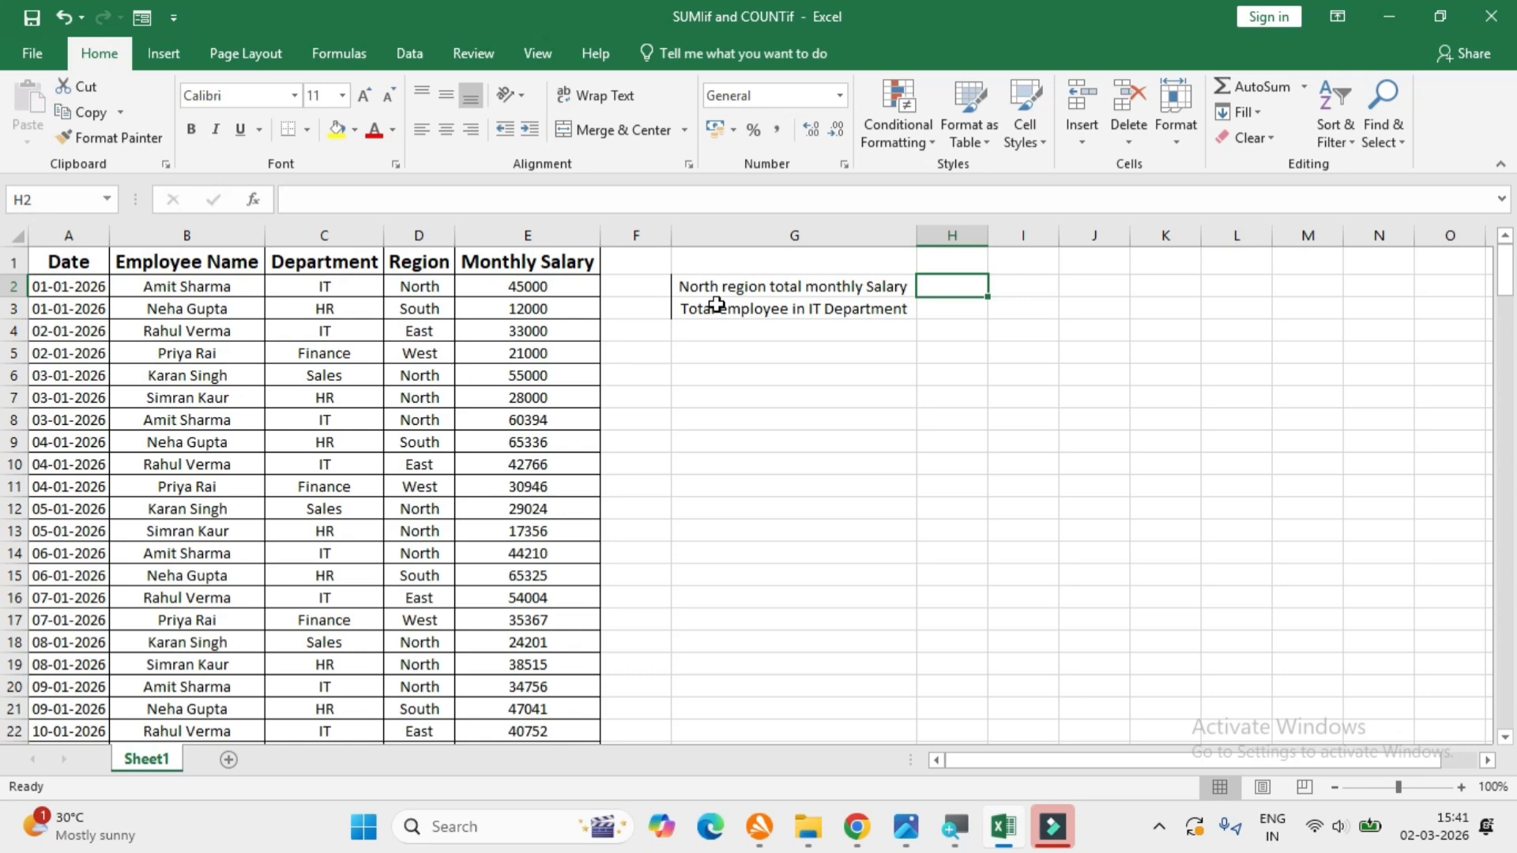
pyautogui.write('=SUMIF(')
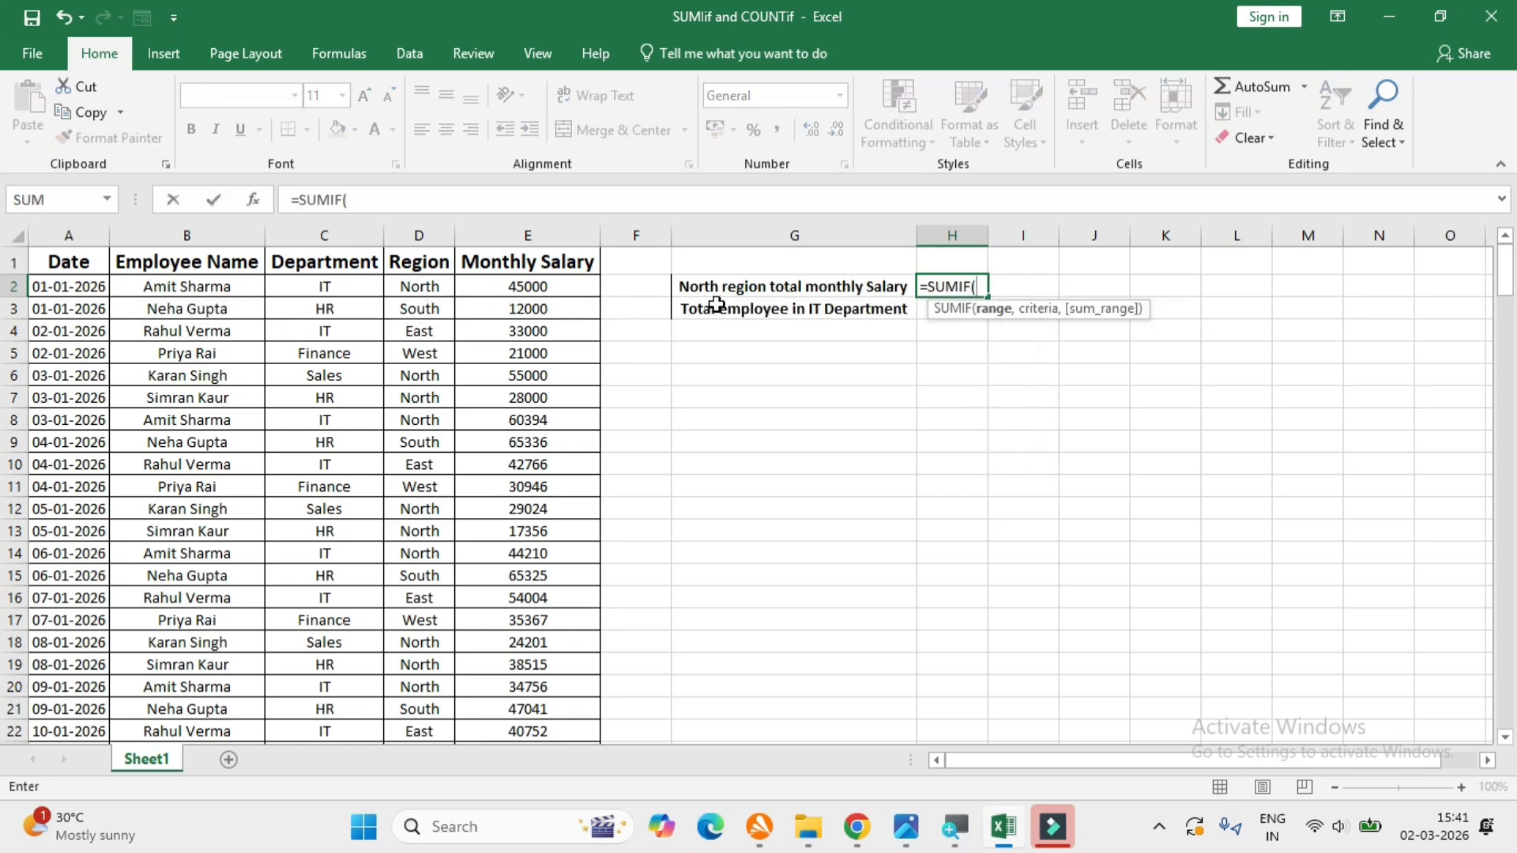
pyautogui.press('Left')
pyautogui.press('Left')
pyautogui.press('Left')
pyautogui.press('Left')
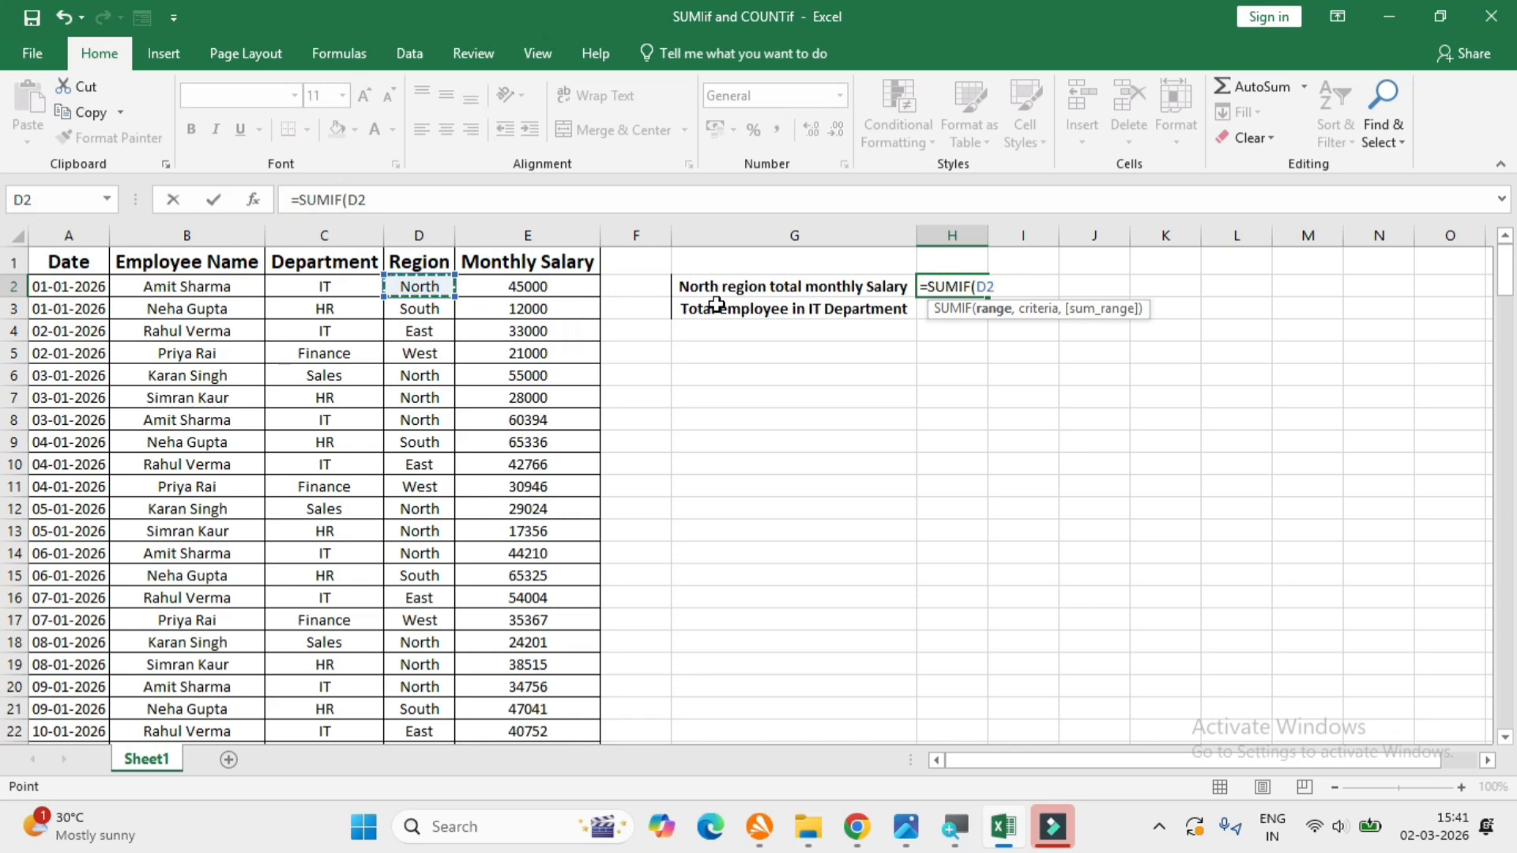
pyautogui.hotkey('ctrl', 'shift', 'pagedown')
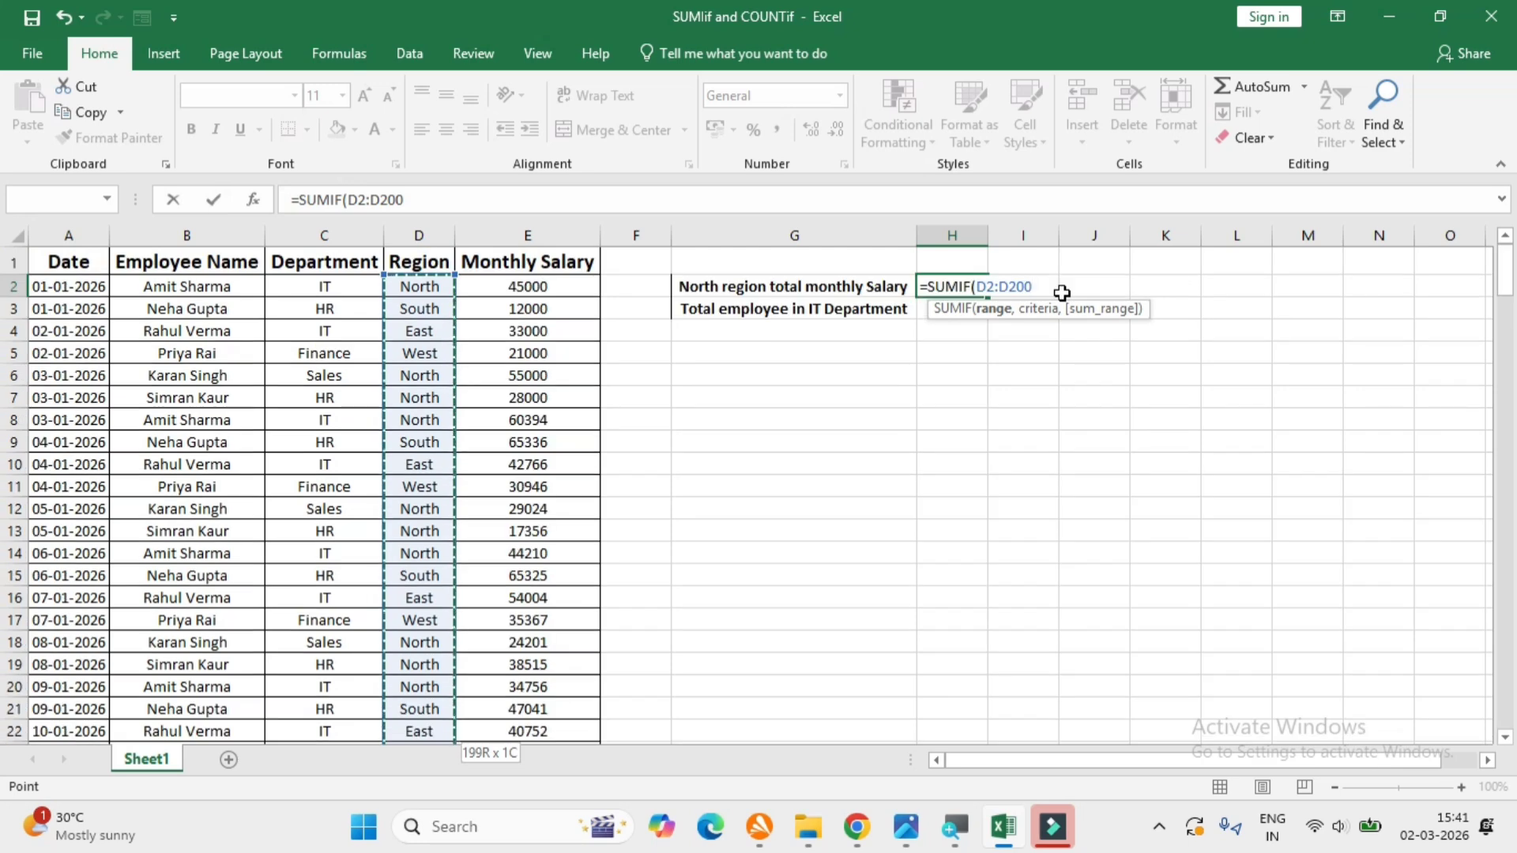
pyautogui.write(',')
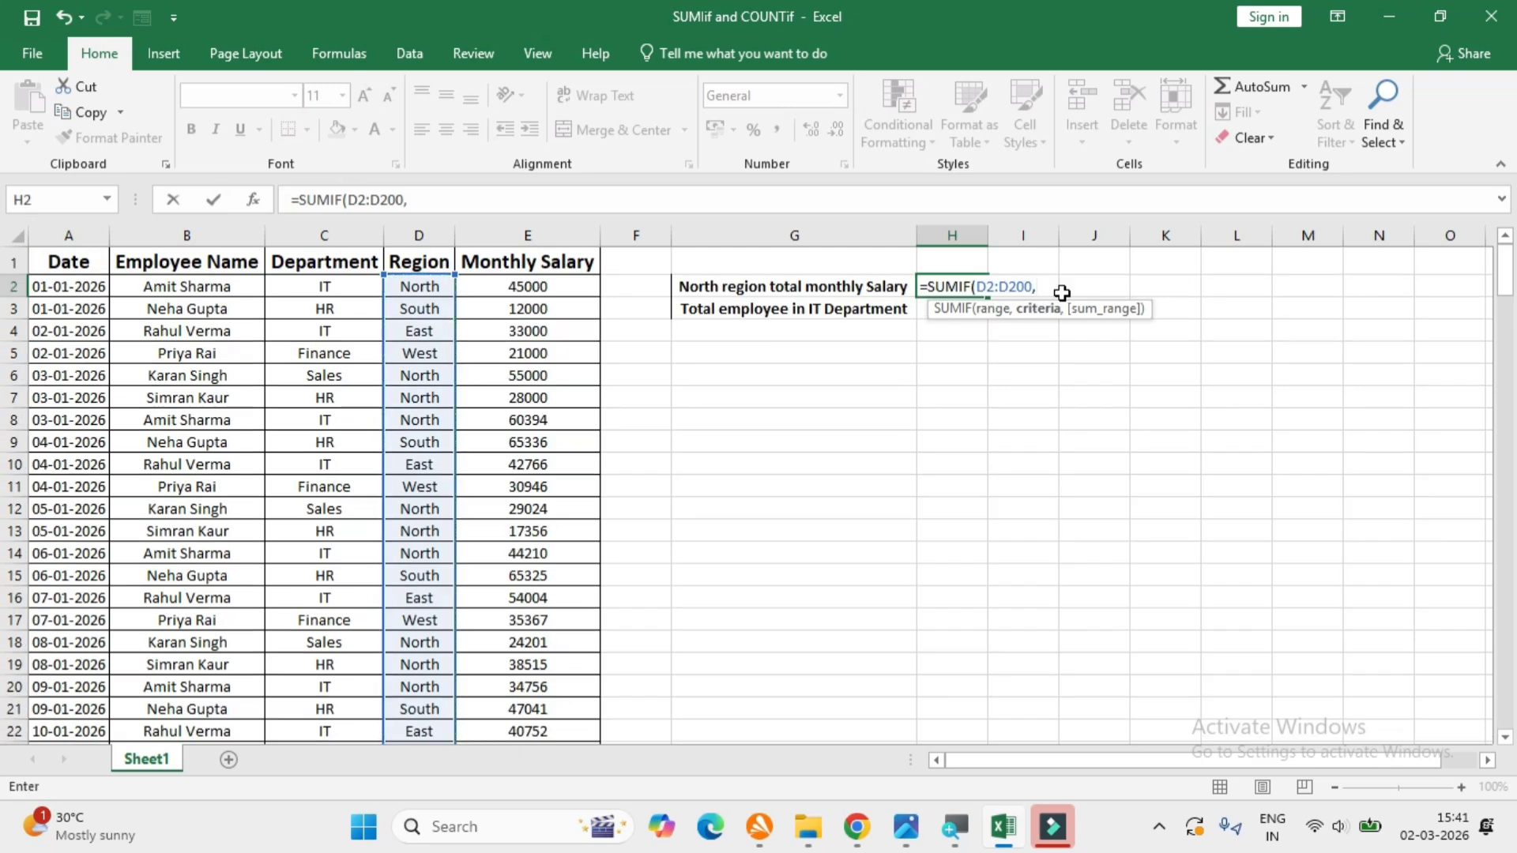
pyautogui.write('"North",')
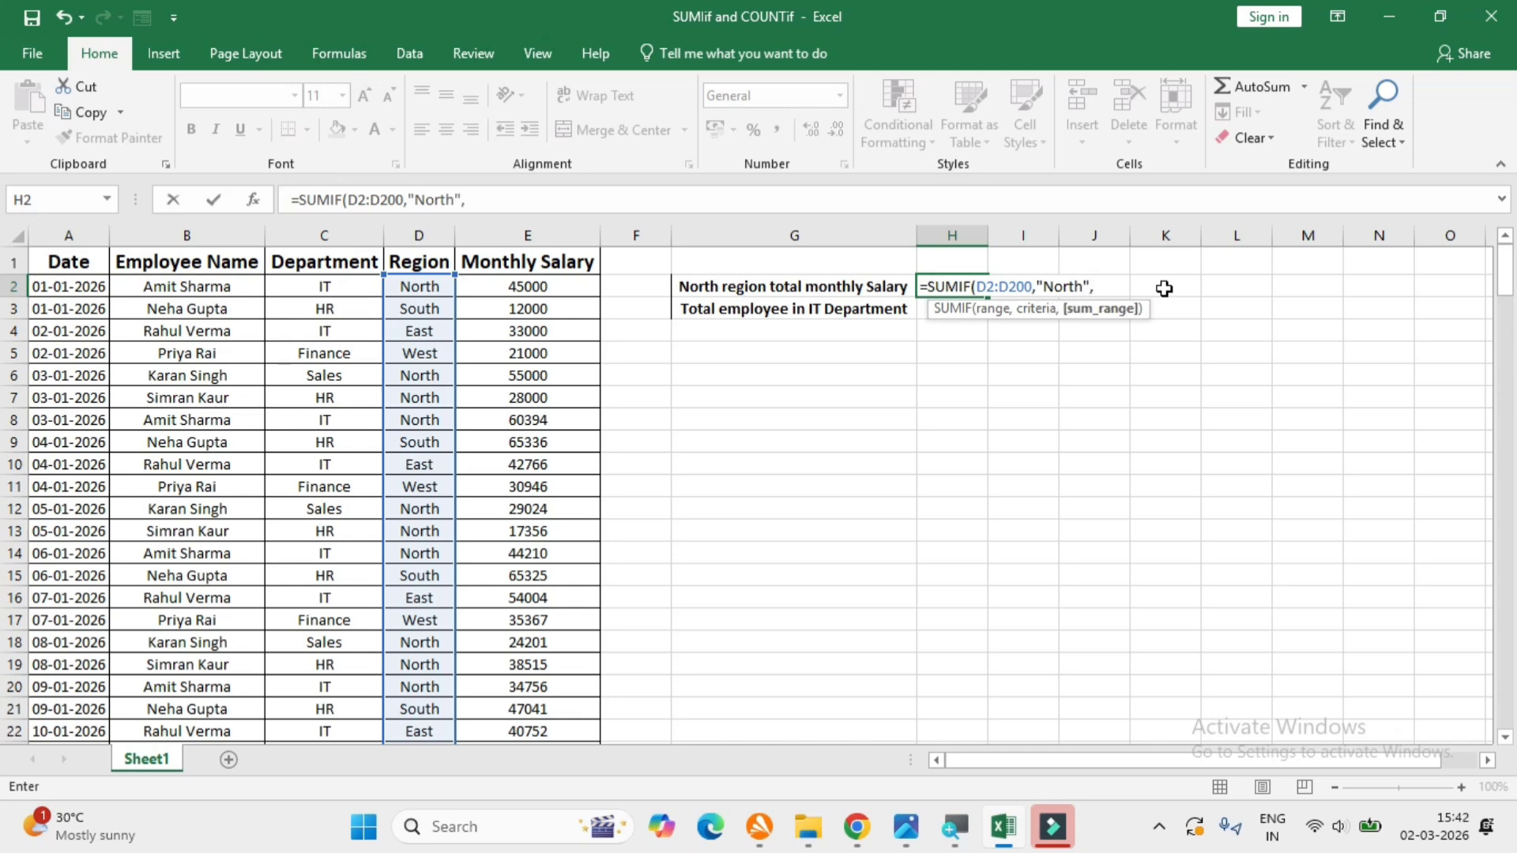
# Step: Complete the SUMIF formula in H2 with the monthly salary range E2:E200 as the sum range
pyautogui.click(519, 283)
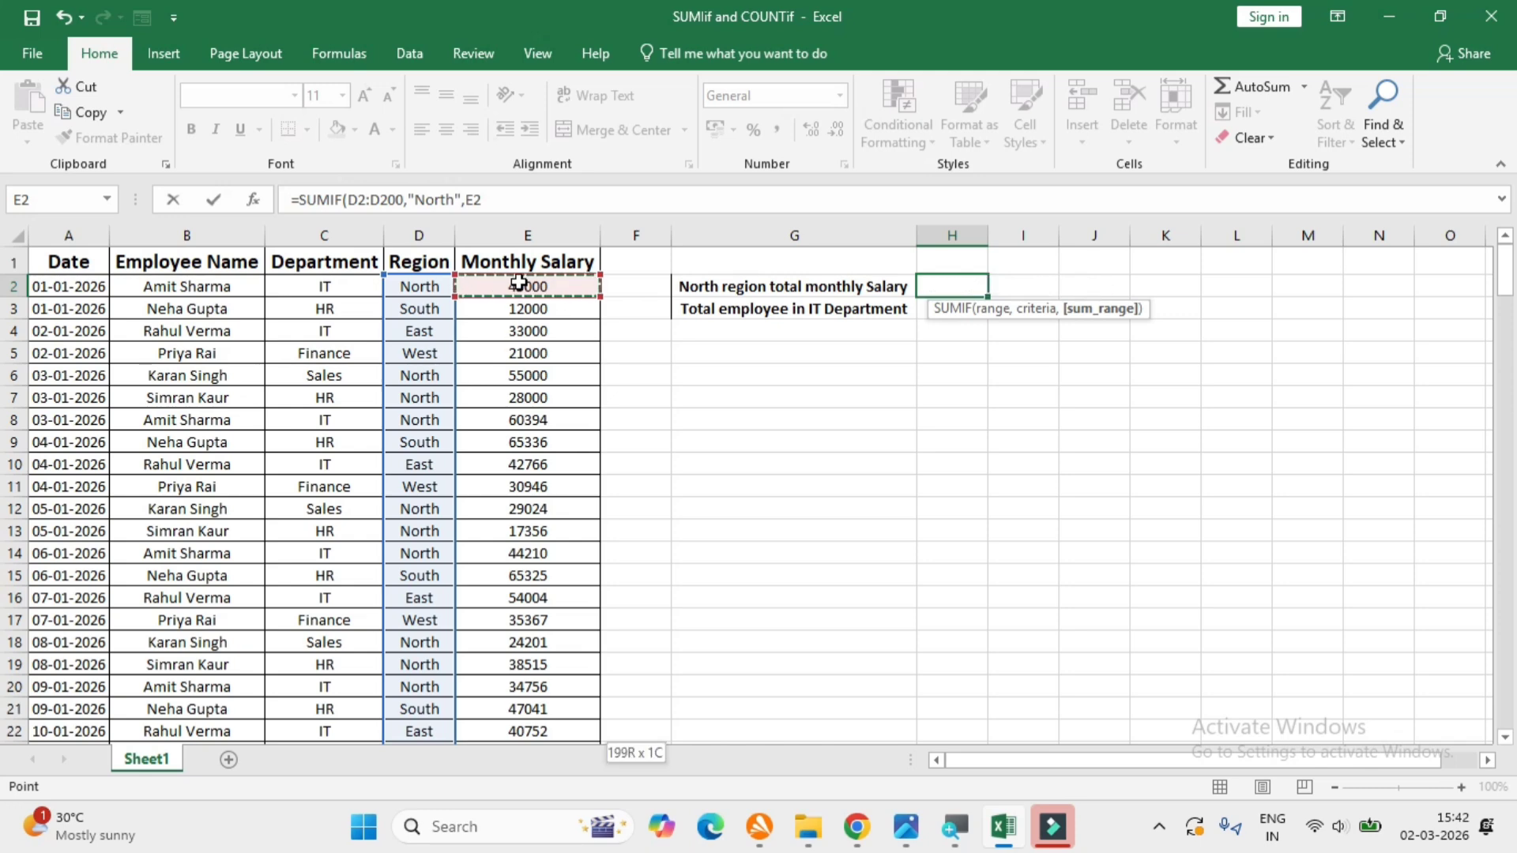
pyautogui.hotkey('ctrl', 'shift', 'Down')
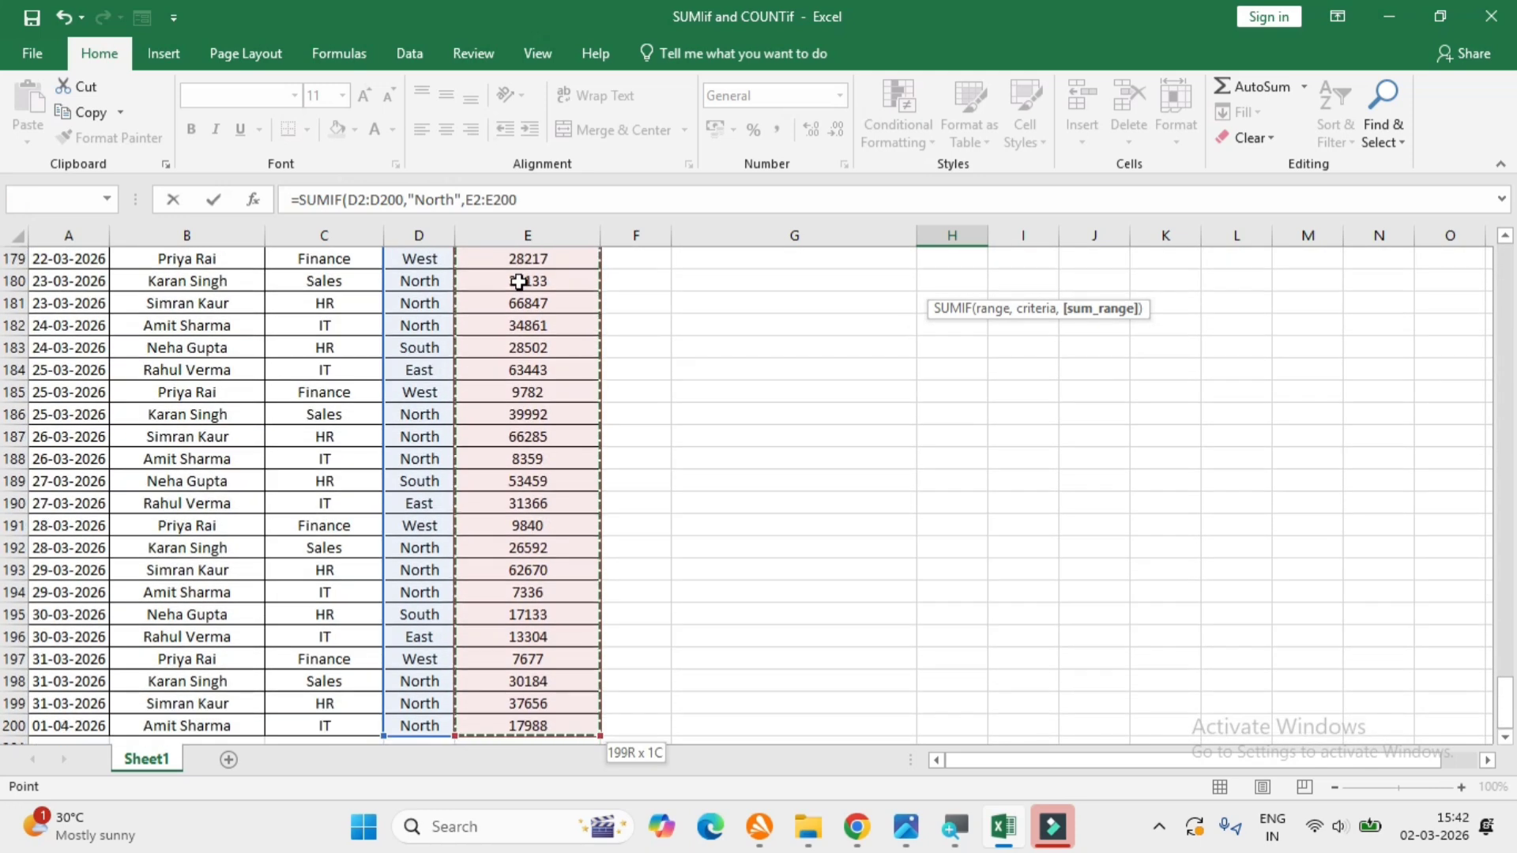
pyautogui.hotkey('ctrl', 'BackSpace')
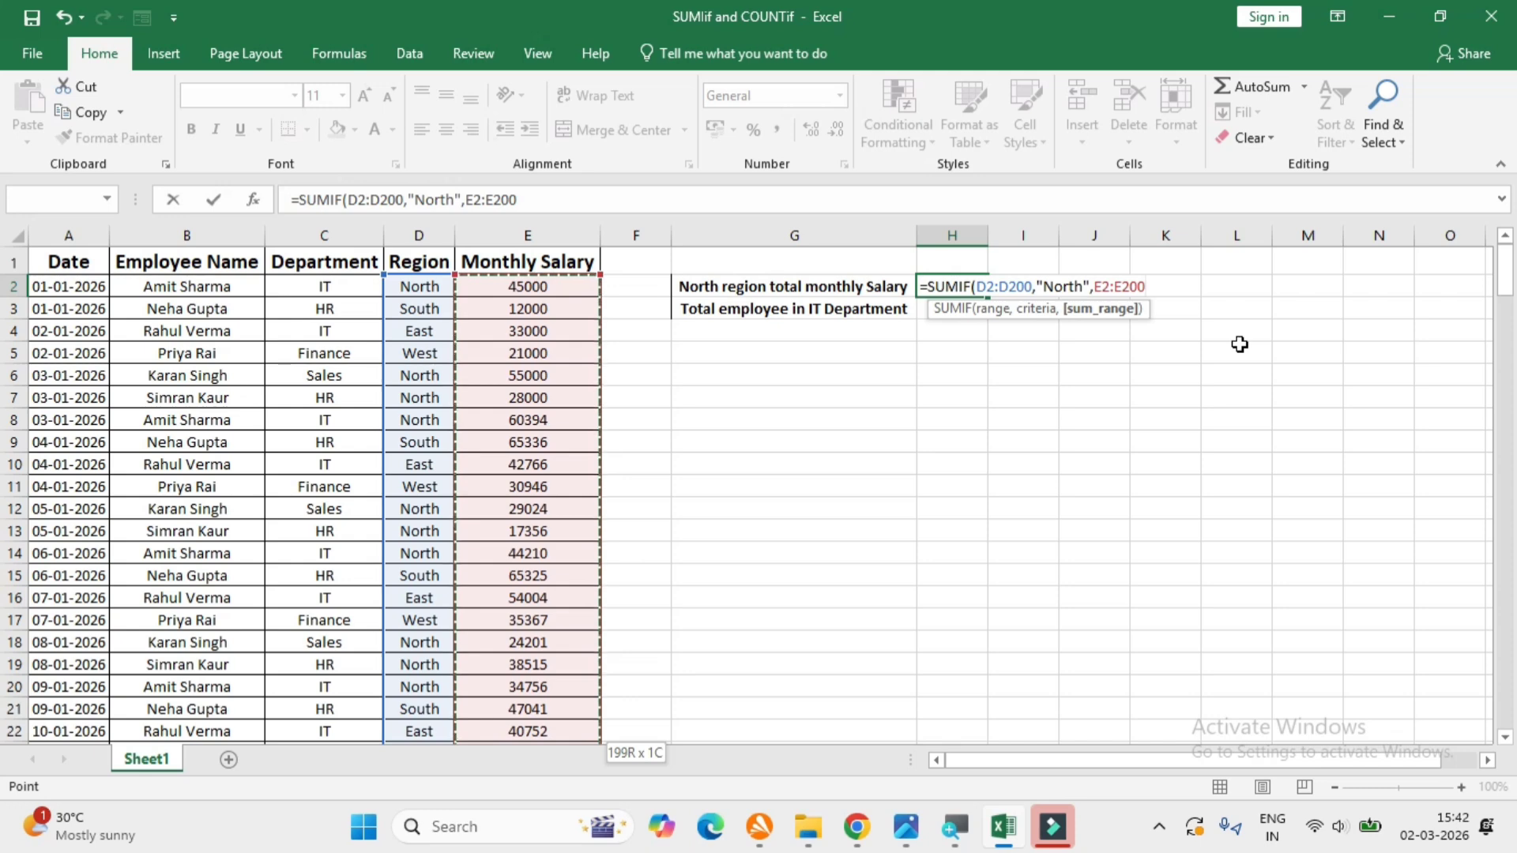
pyautogui.write(')')
pyautogui.press('Return')
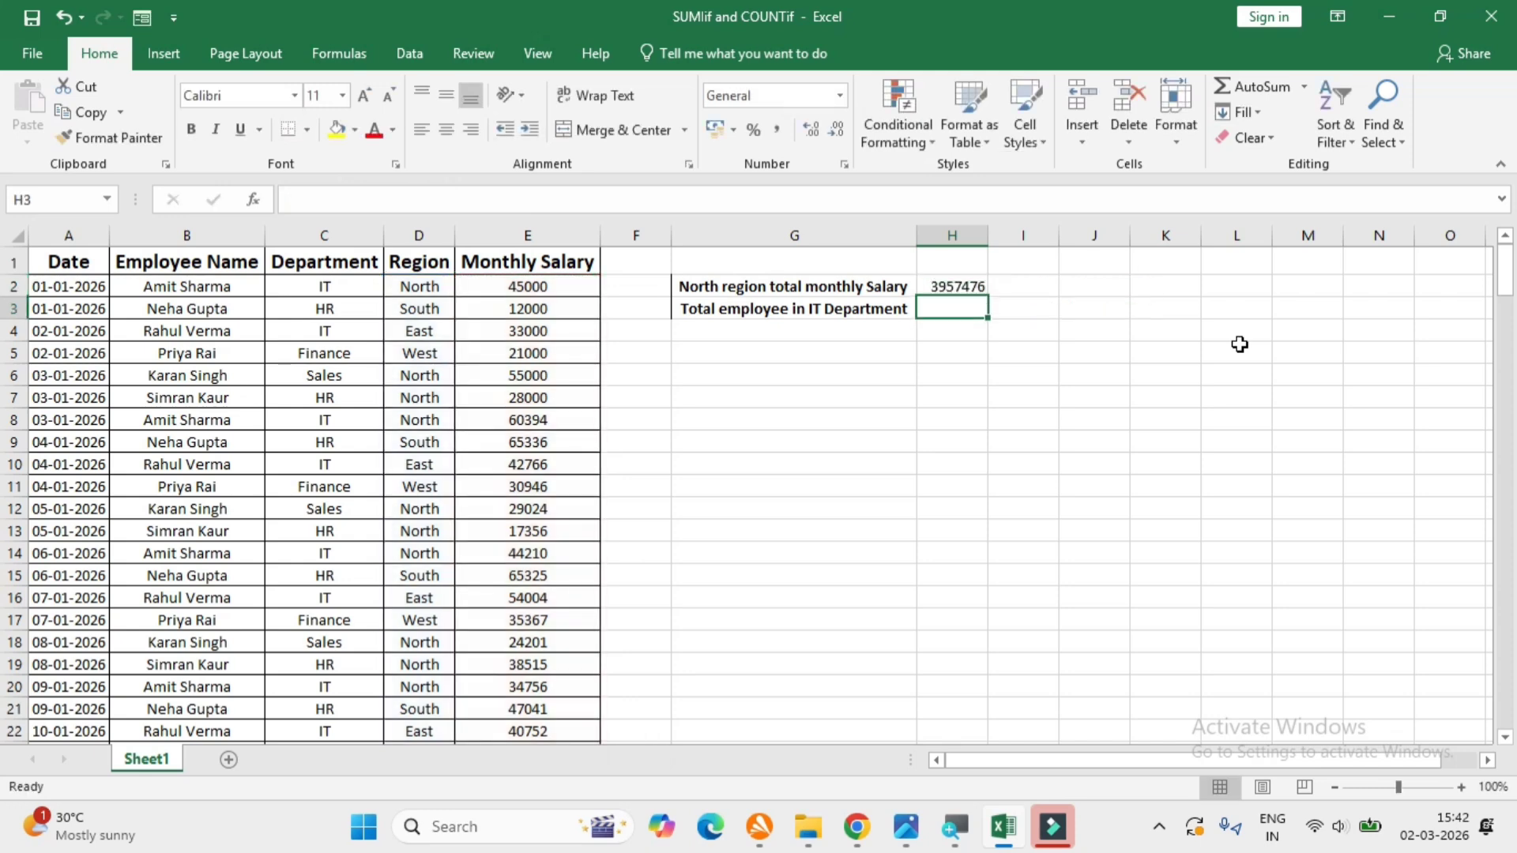
pyautogui.press('Up')
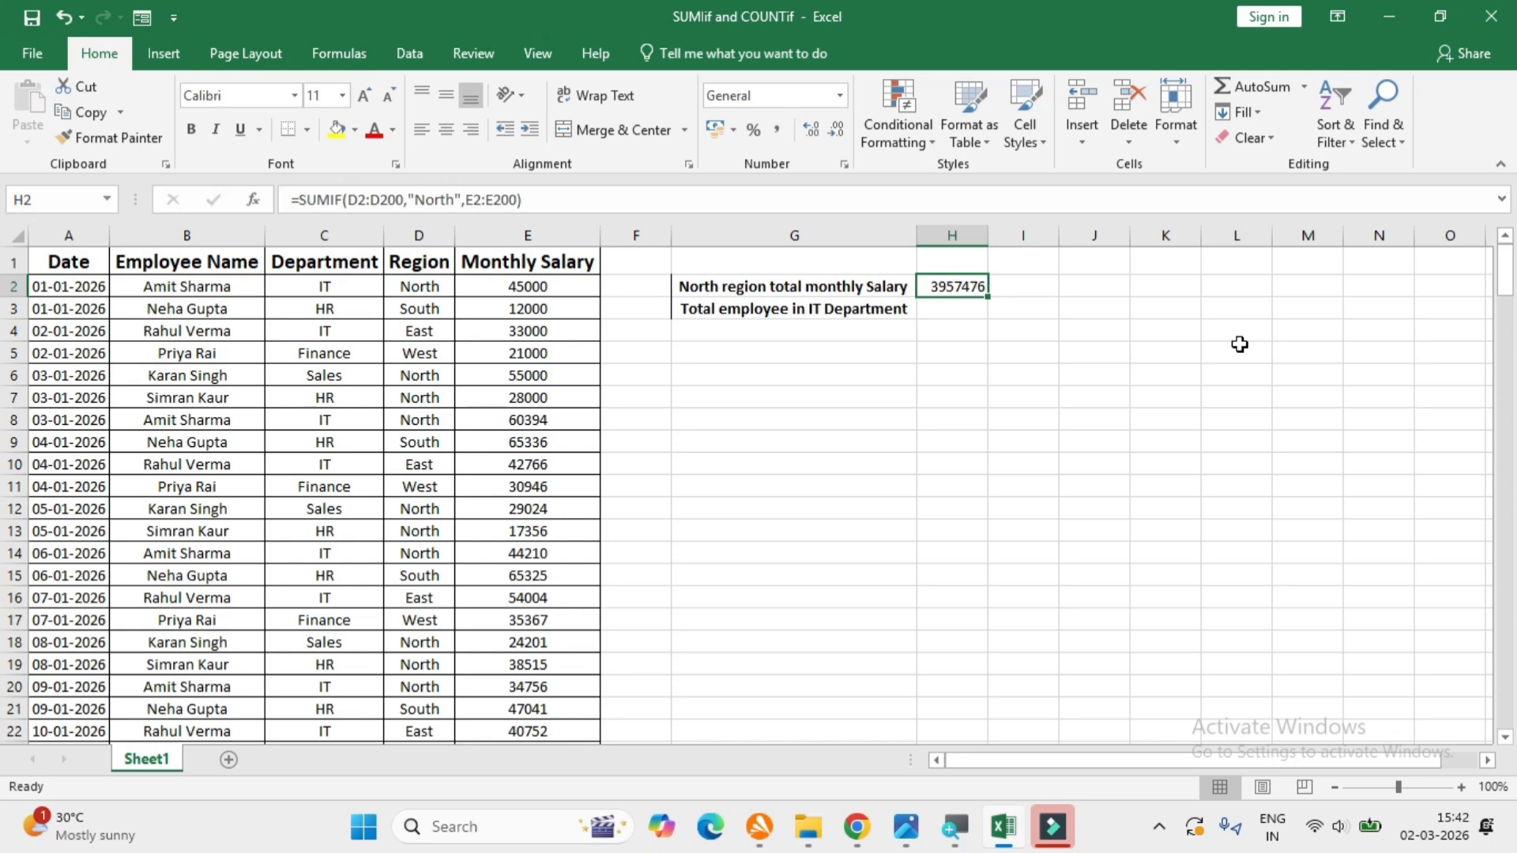
# Step: Start a COUNTIF formula in H3 with the department range C2:C200
pyautogui.press('Down')
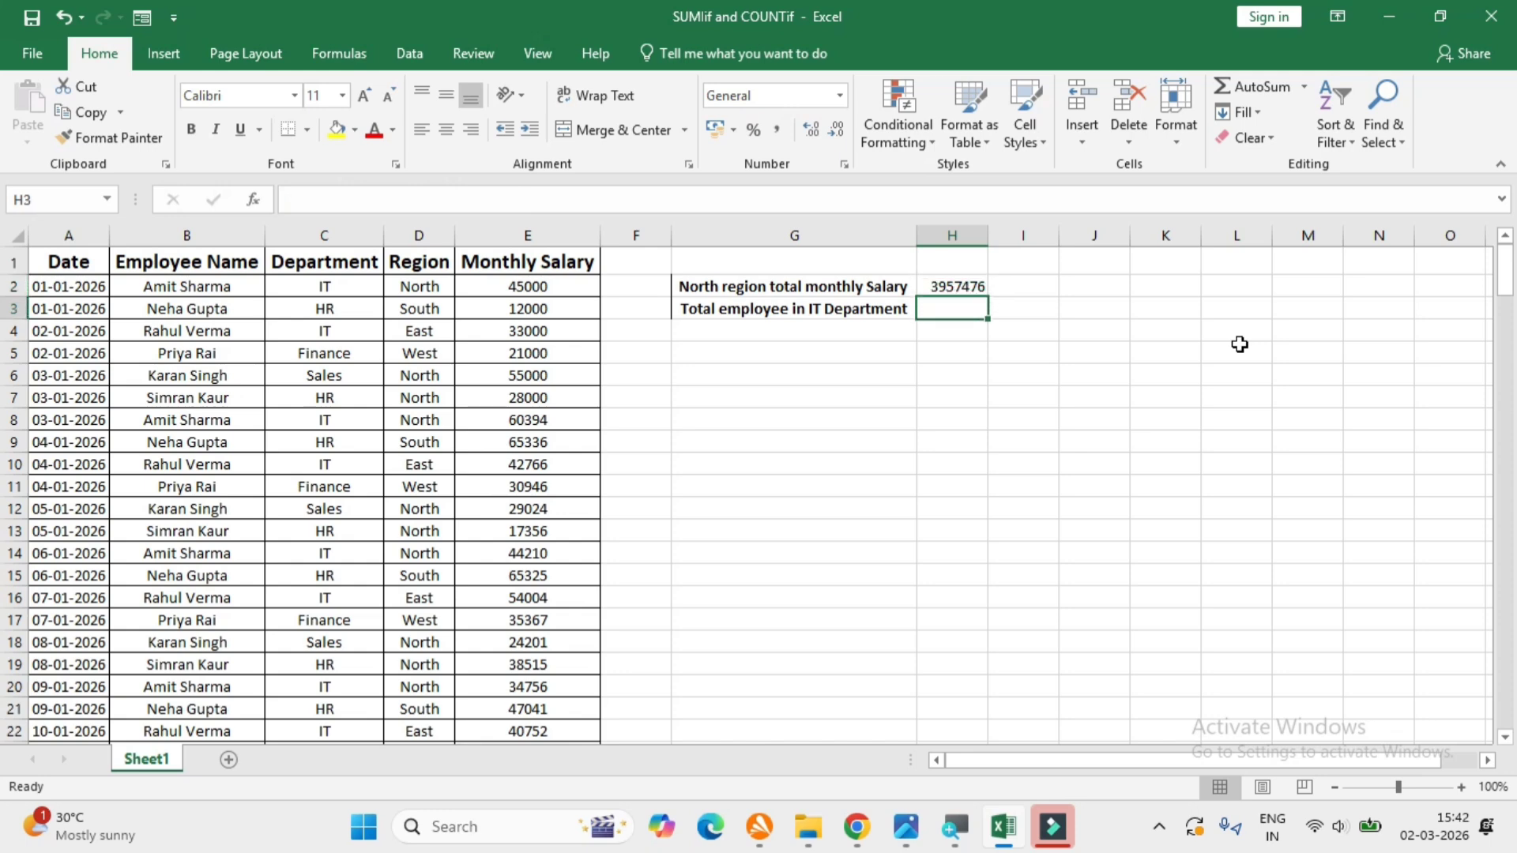
pyautogui.write('=')
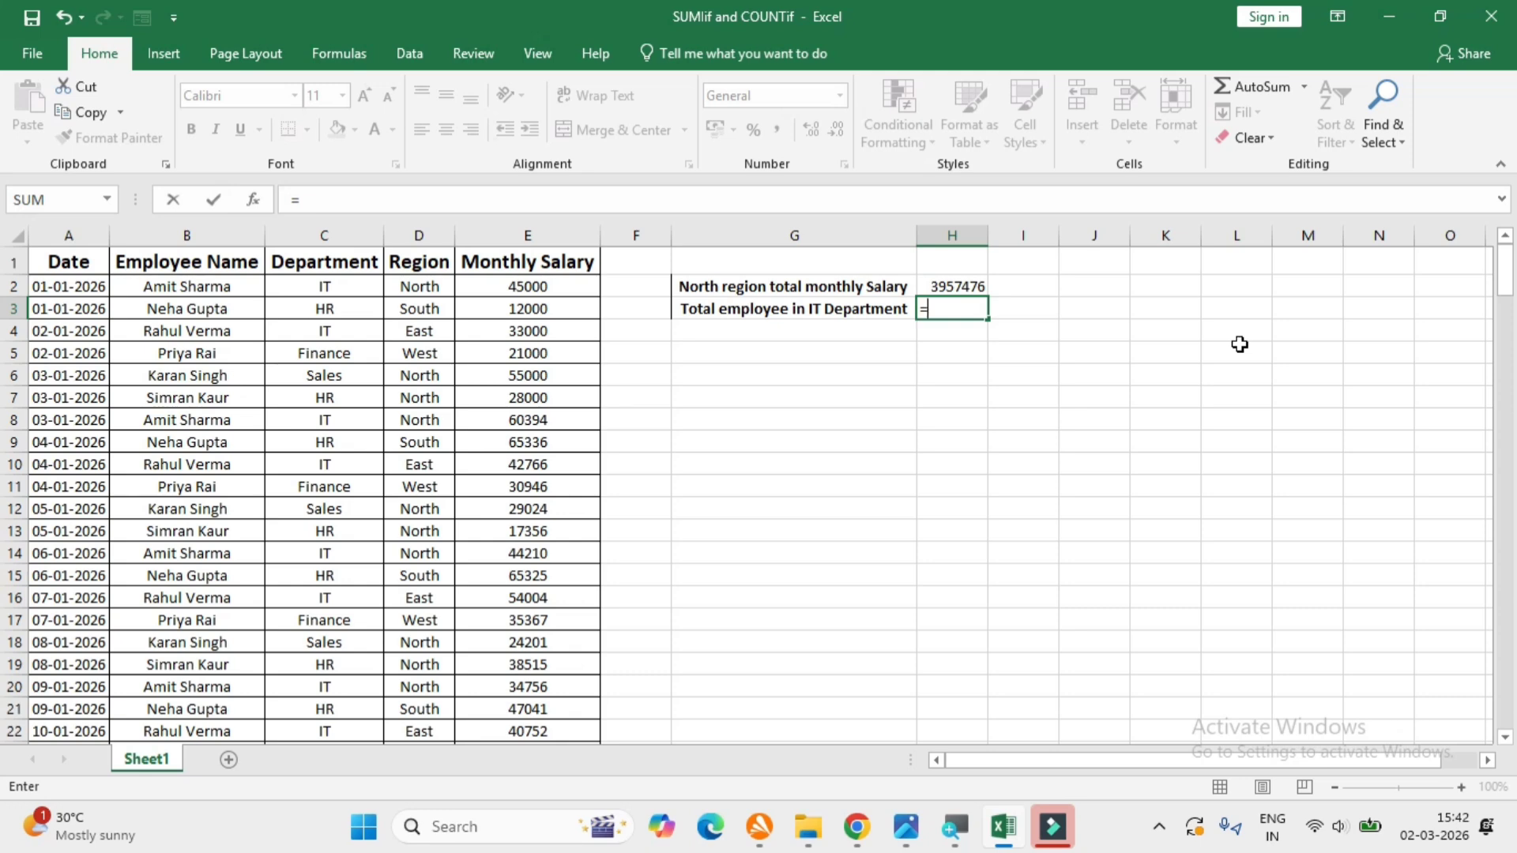
pyautogui.write('COUNTIF(')
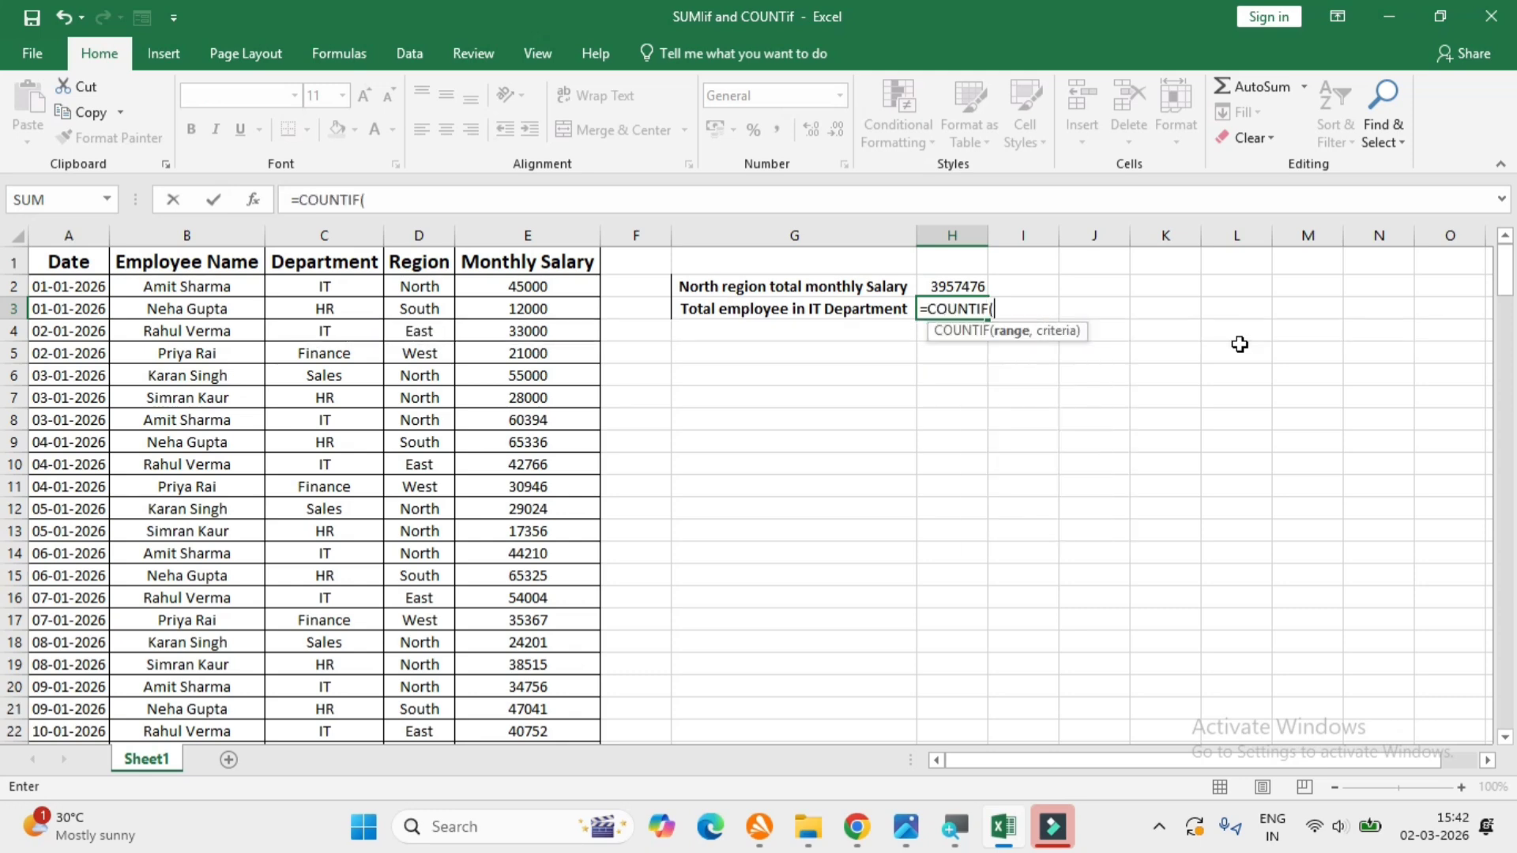
pyautogui.press('Left')
pyautogui.press('Left')
pyautogui.press('Left')
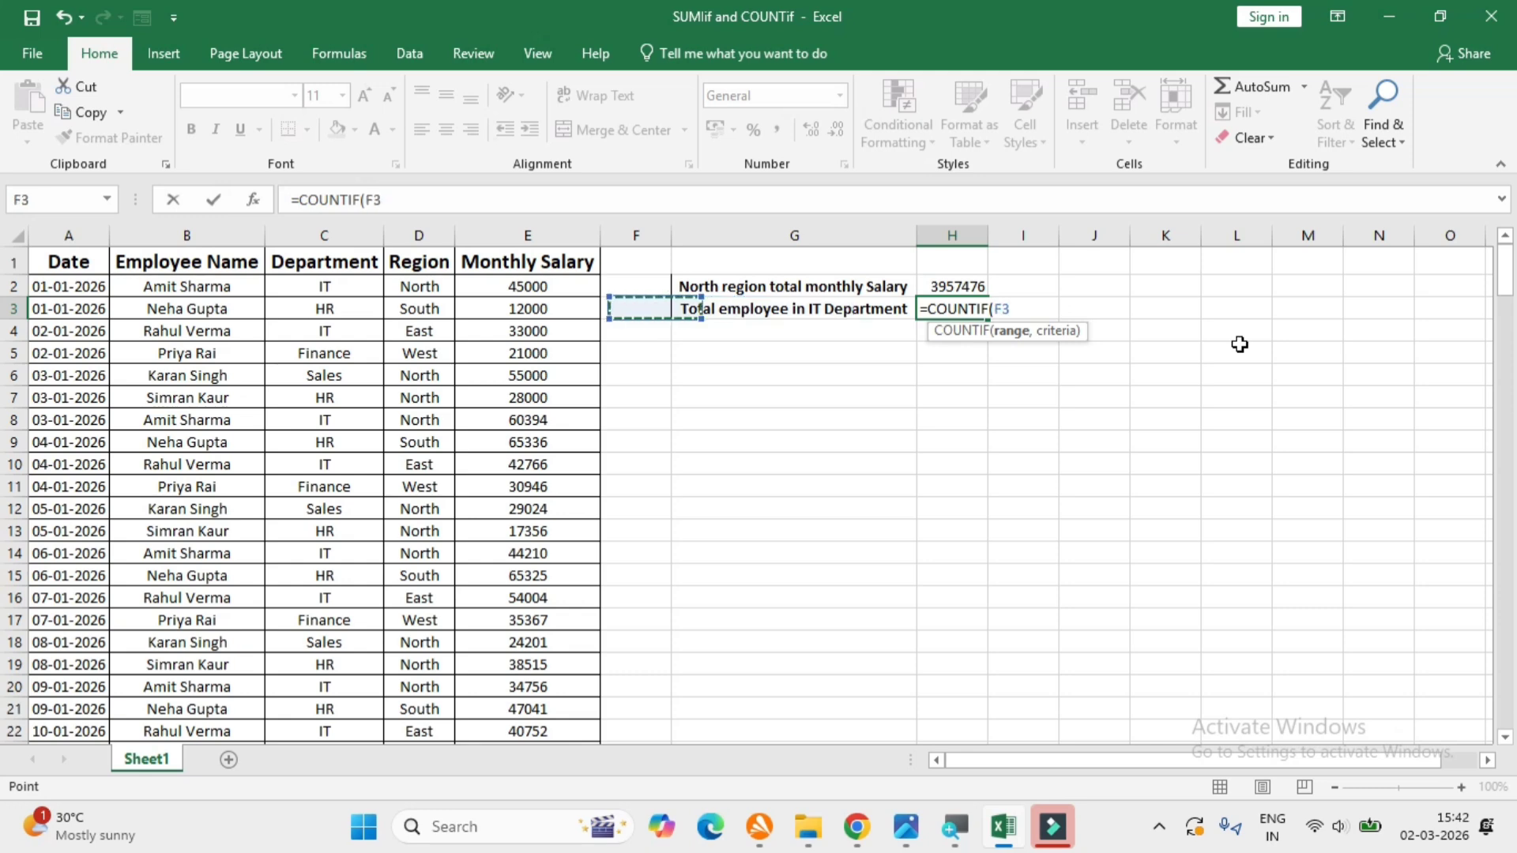
pyautogui.press('Left')
pyautogui.press('Left')
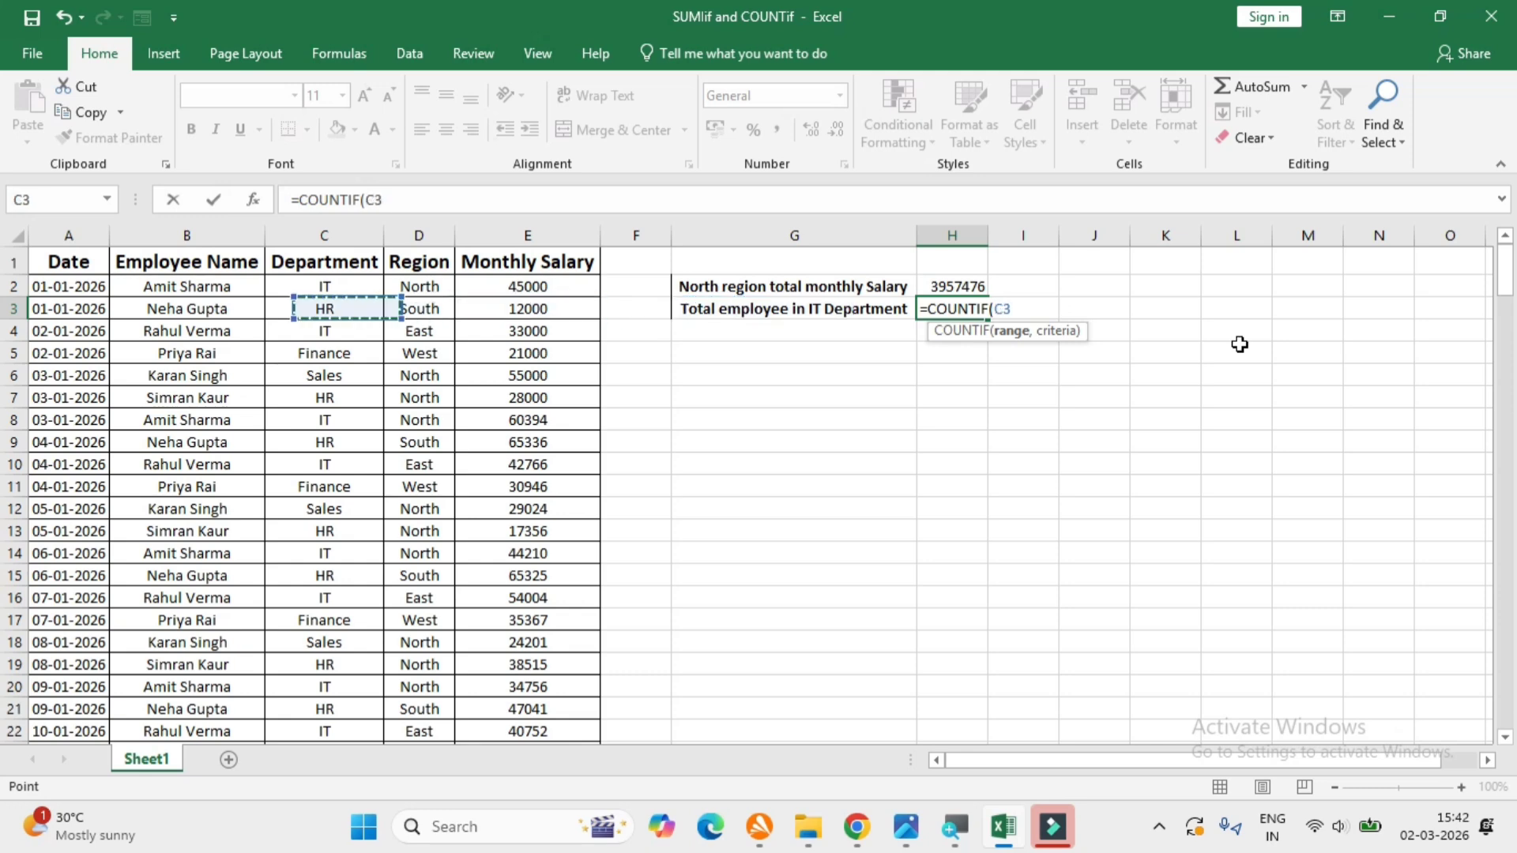
pyautogui.press('Up')
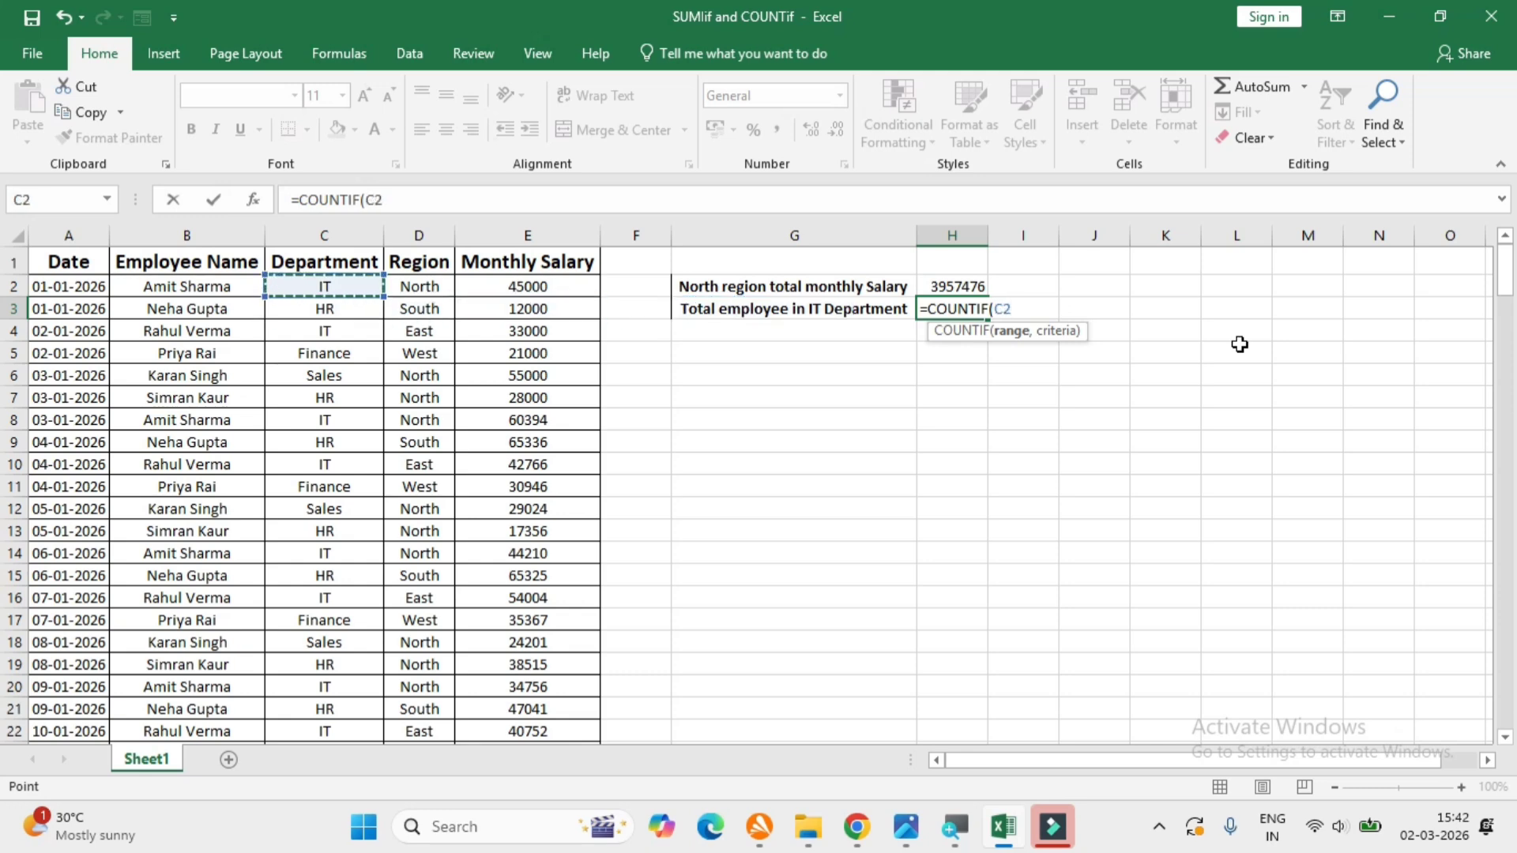
pyautogui.hotkey('ctrl', 'shift', 'Down')
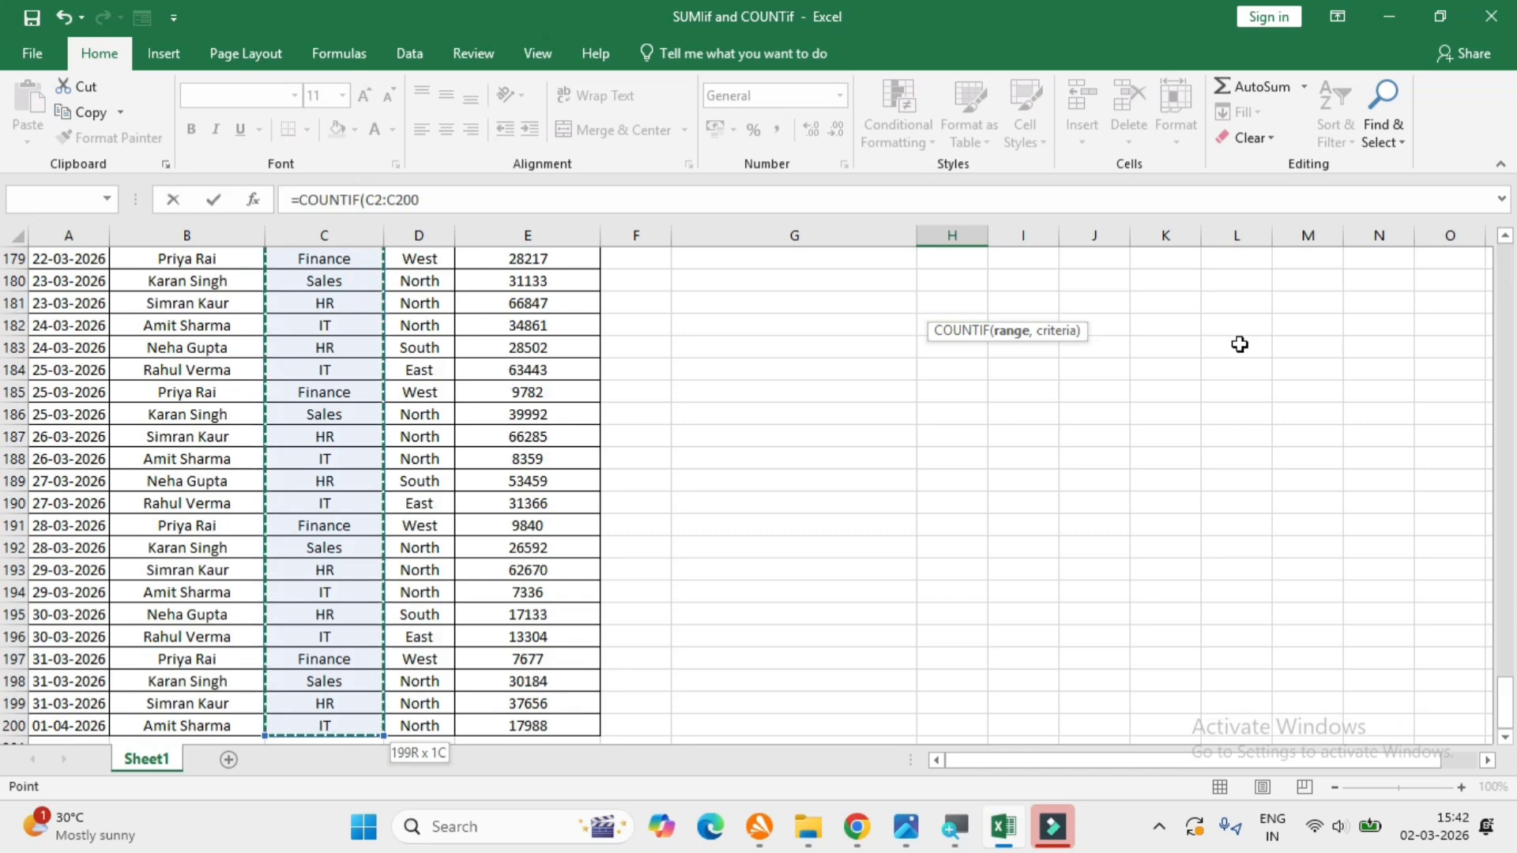
# Step: Complete the COUNTIF formula in H3 with the criterion "IT"
pyautogui.write(',')
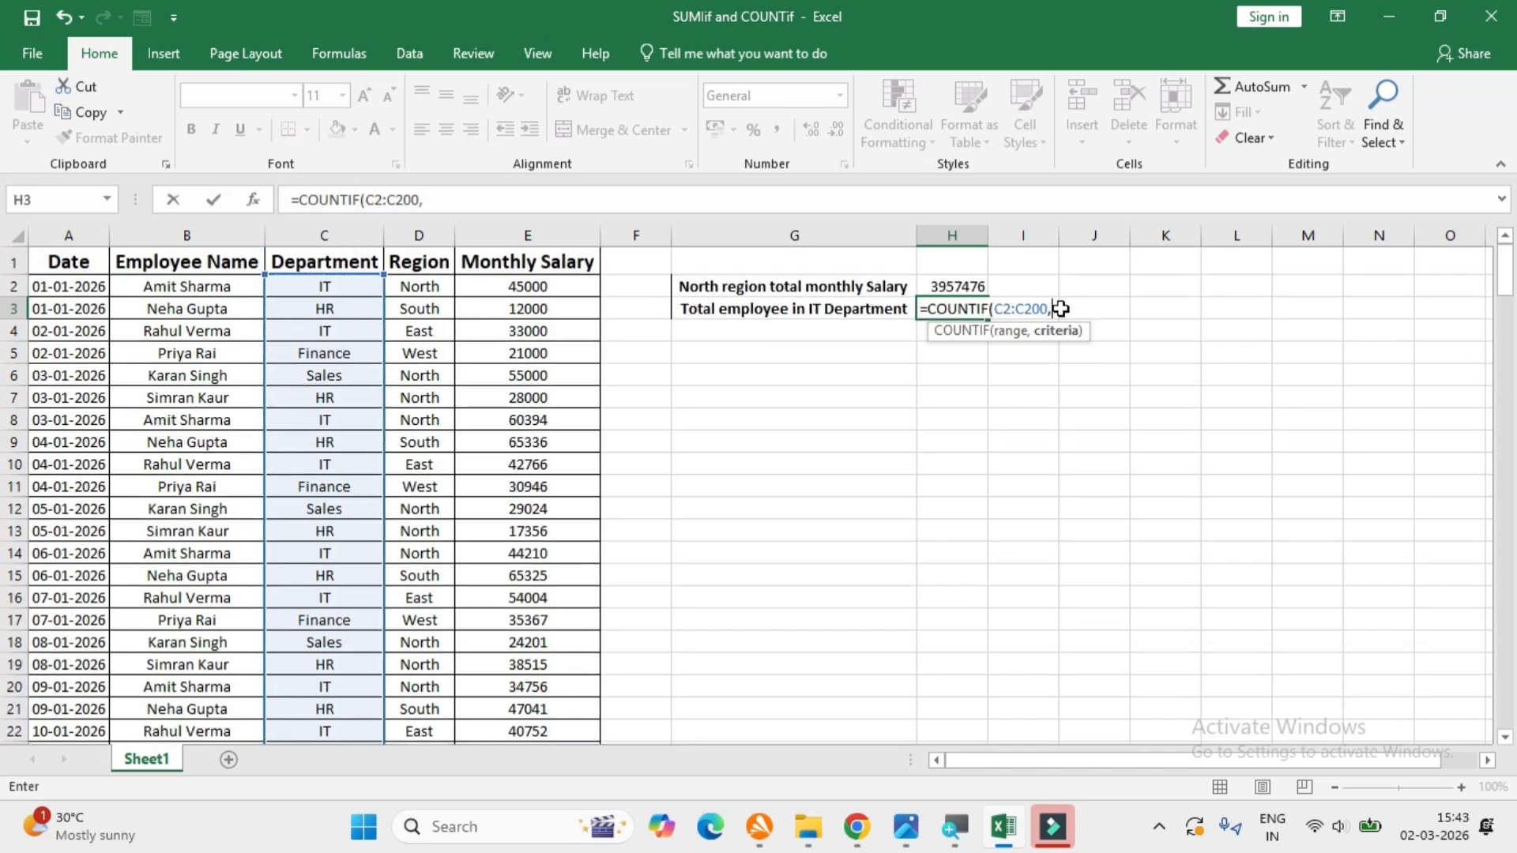
pyautogui.write('"IT")')
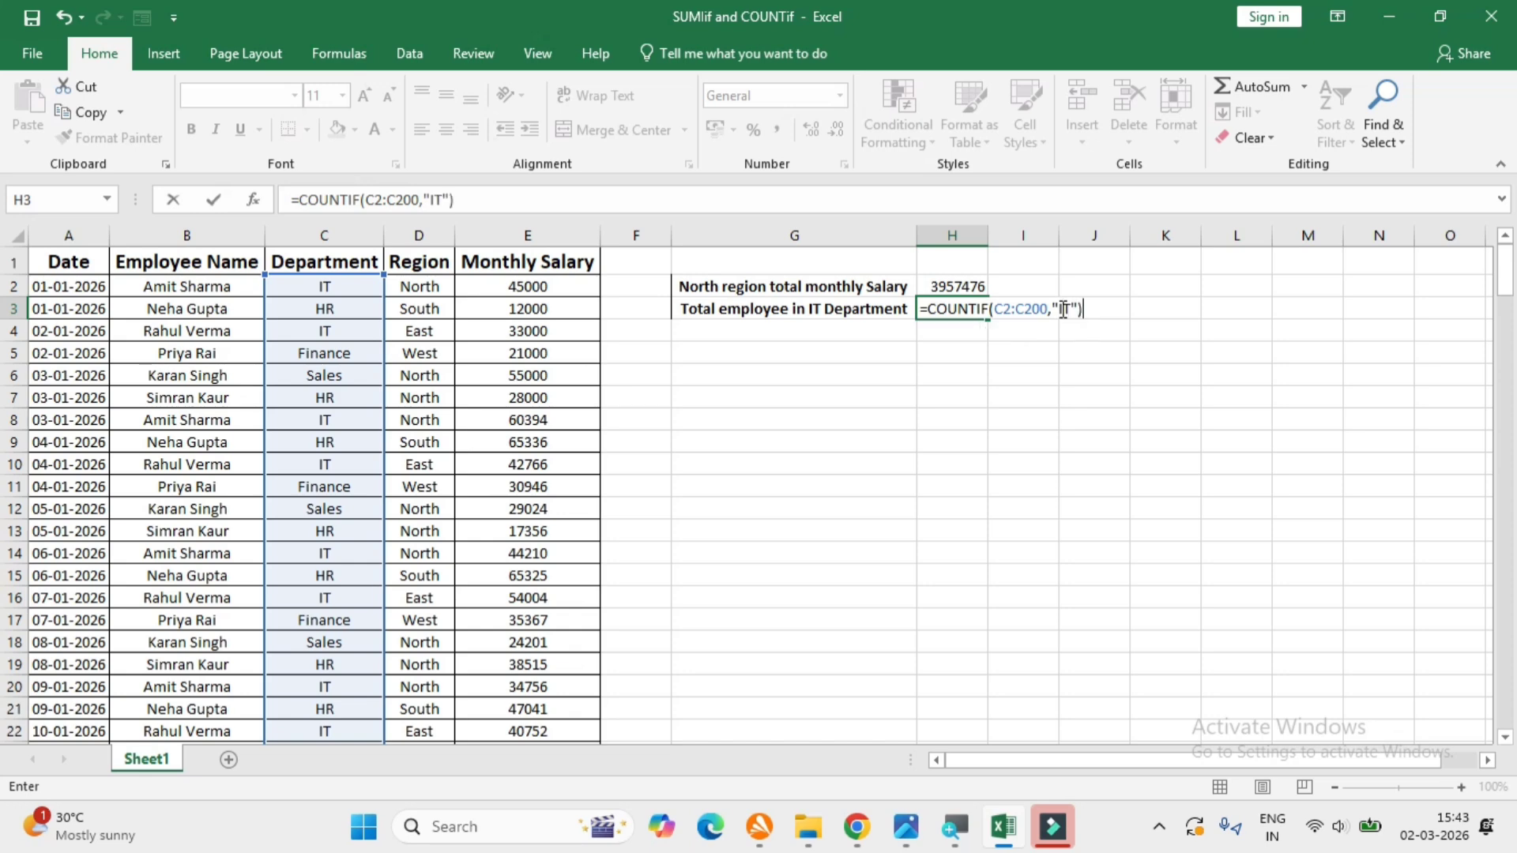
pyautogui.press('Return')
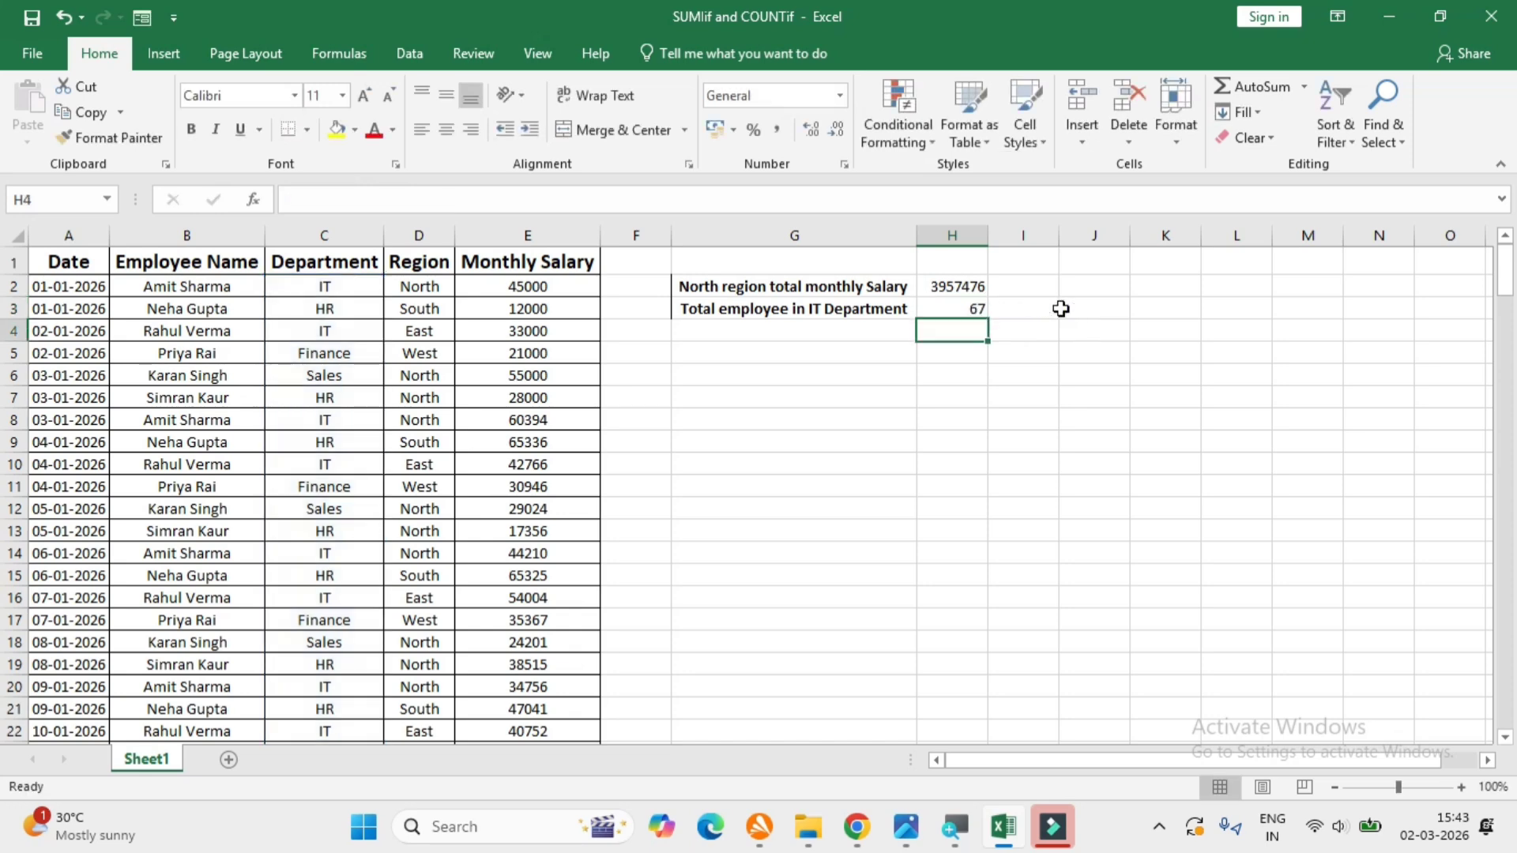
pyautogui.click(948, 305)
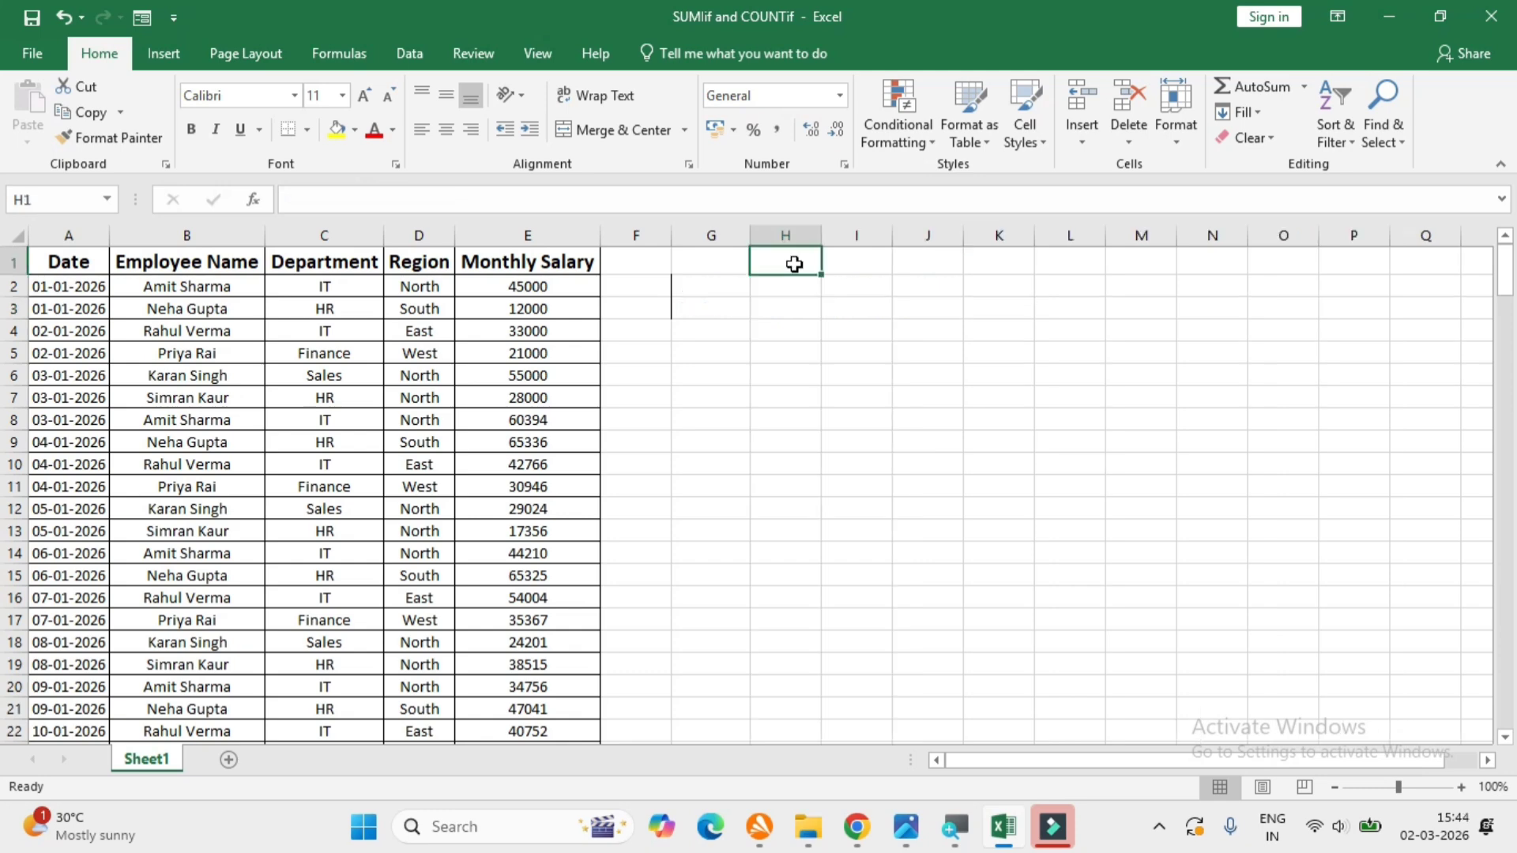
# Step: Set up a summary table in H1:I5 with headers Region and Total Monthly Salary, listing East, West, North and South
pyautogui.write('Region')
pyautogui.click(861, 265)
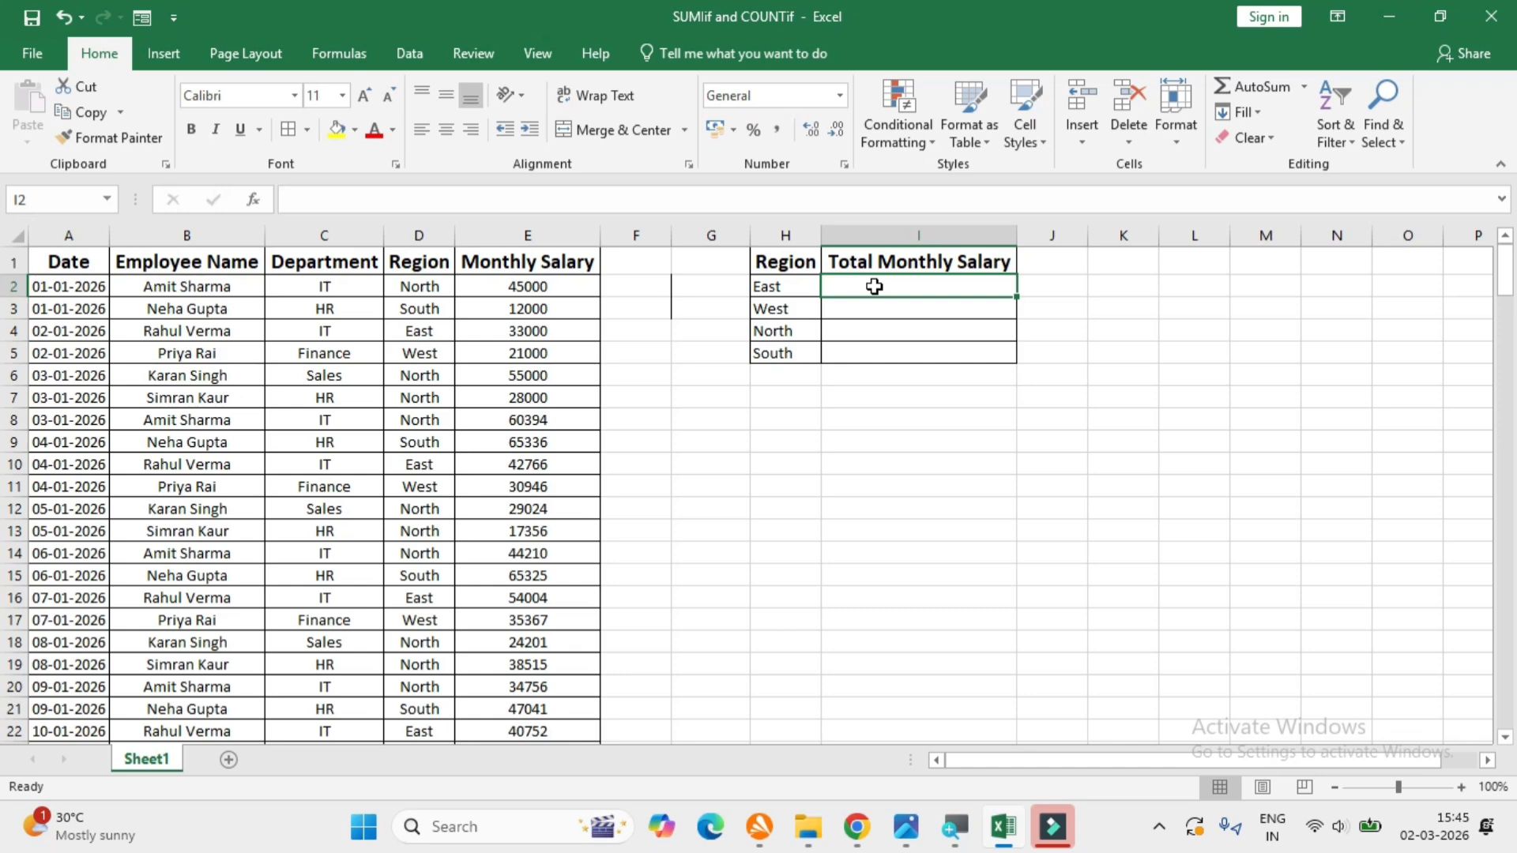
# Step: Enter a SUMIF formula in I2 that totals E2:E200 where the regions in D2:D200 match H2
pyautogui.write('=SUM')
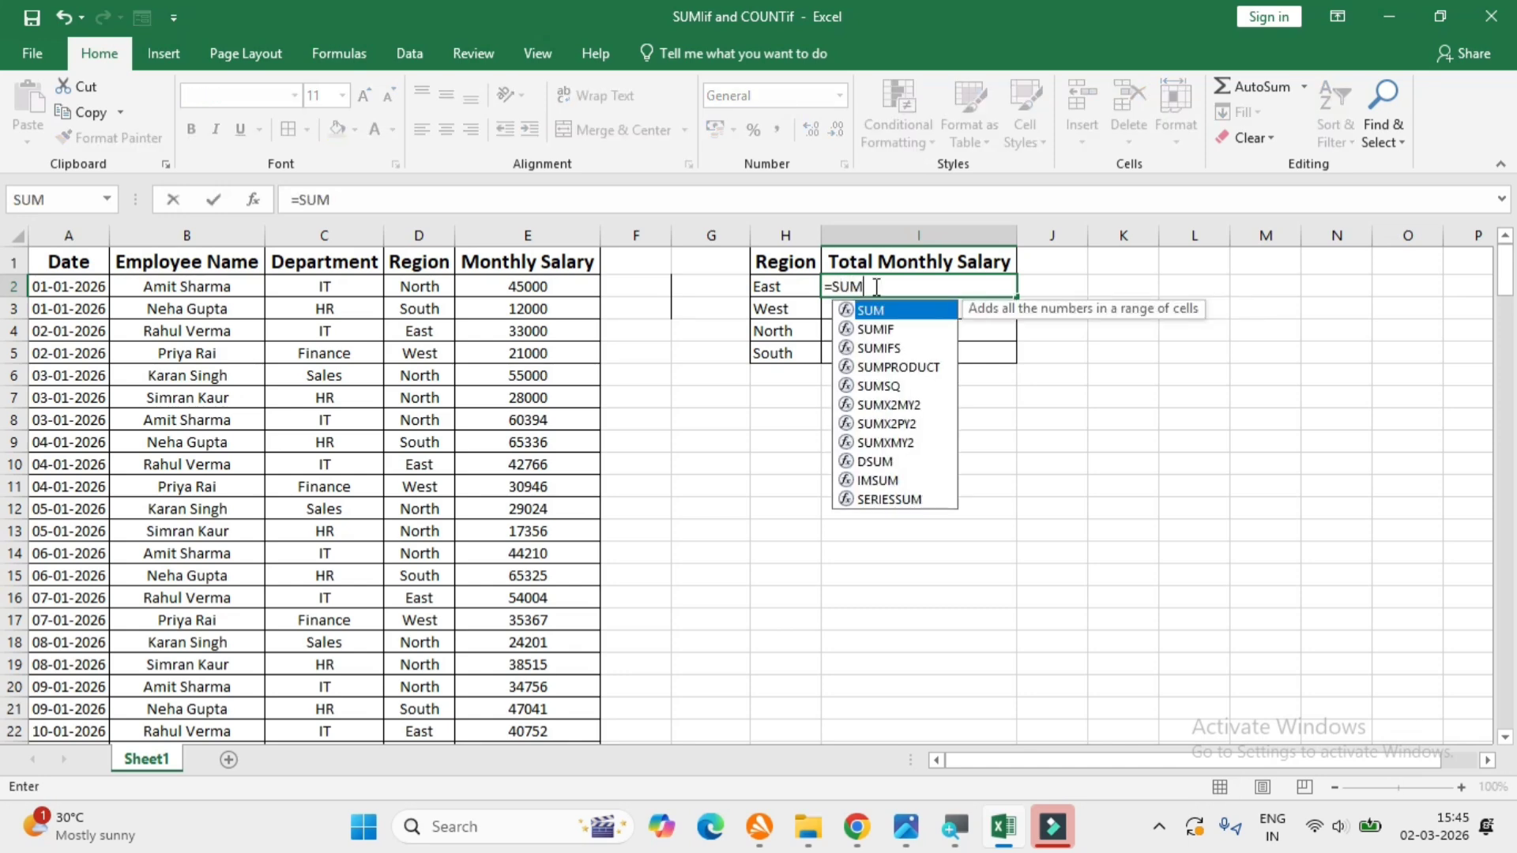
pyautogui.write('IF(')
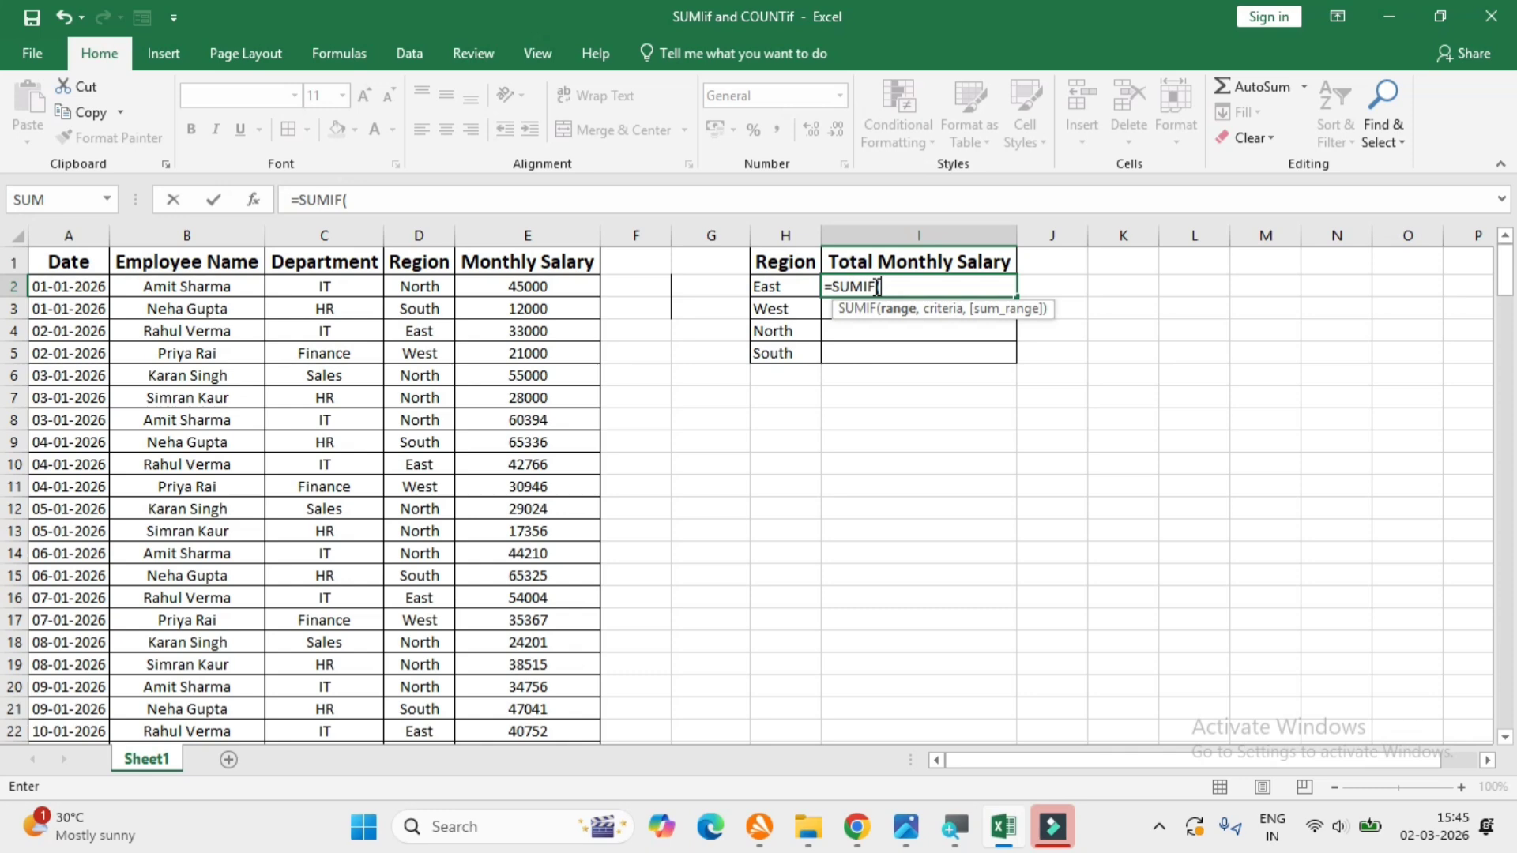
pyautogui.click(431, 288)
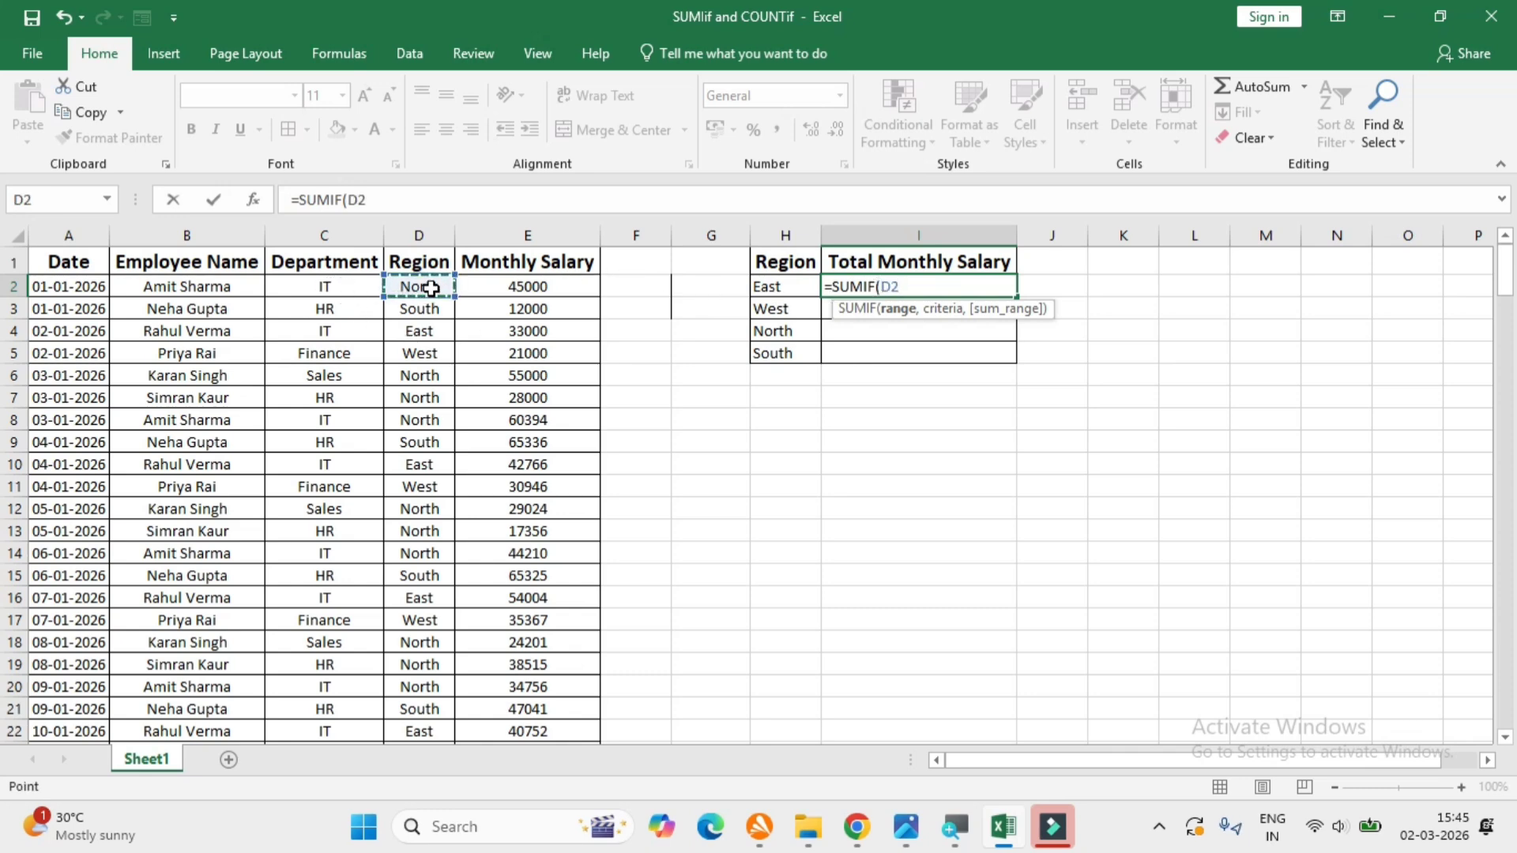
pyautogui.write(':D200,')
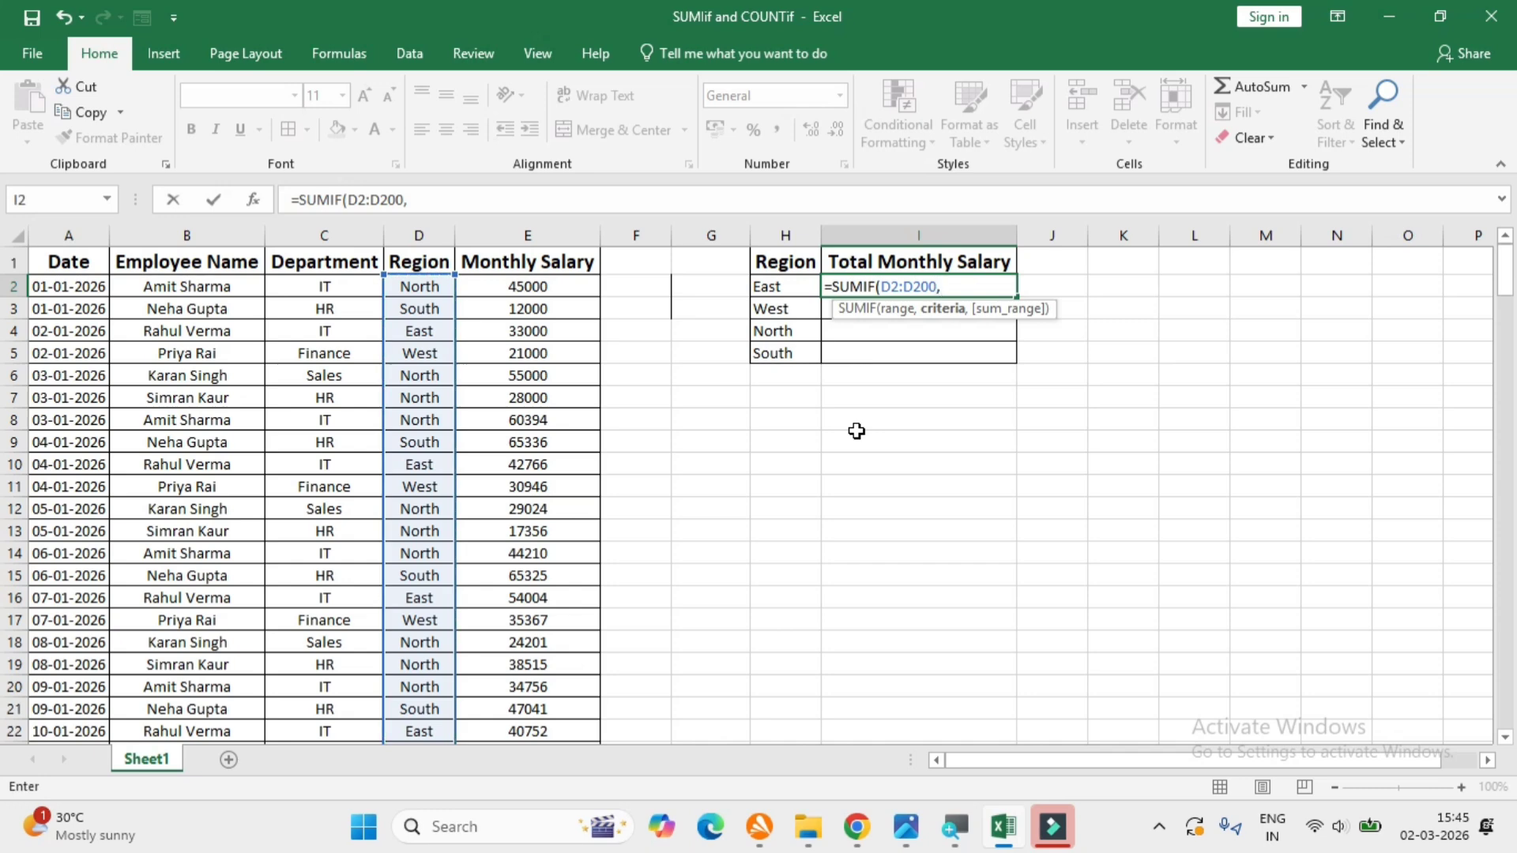
pyautogui.click(769, 290)
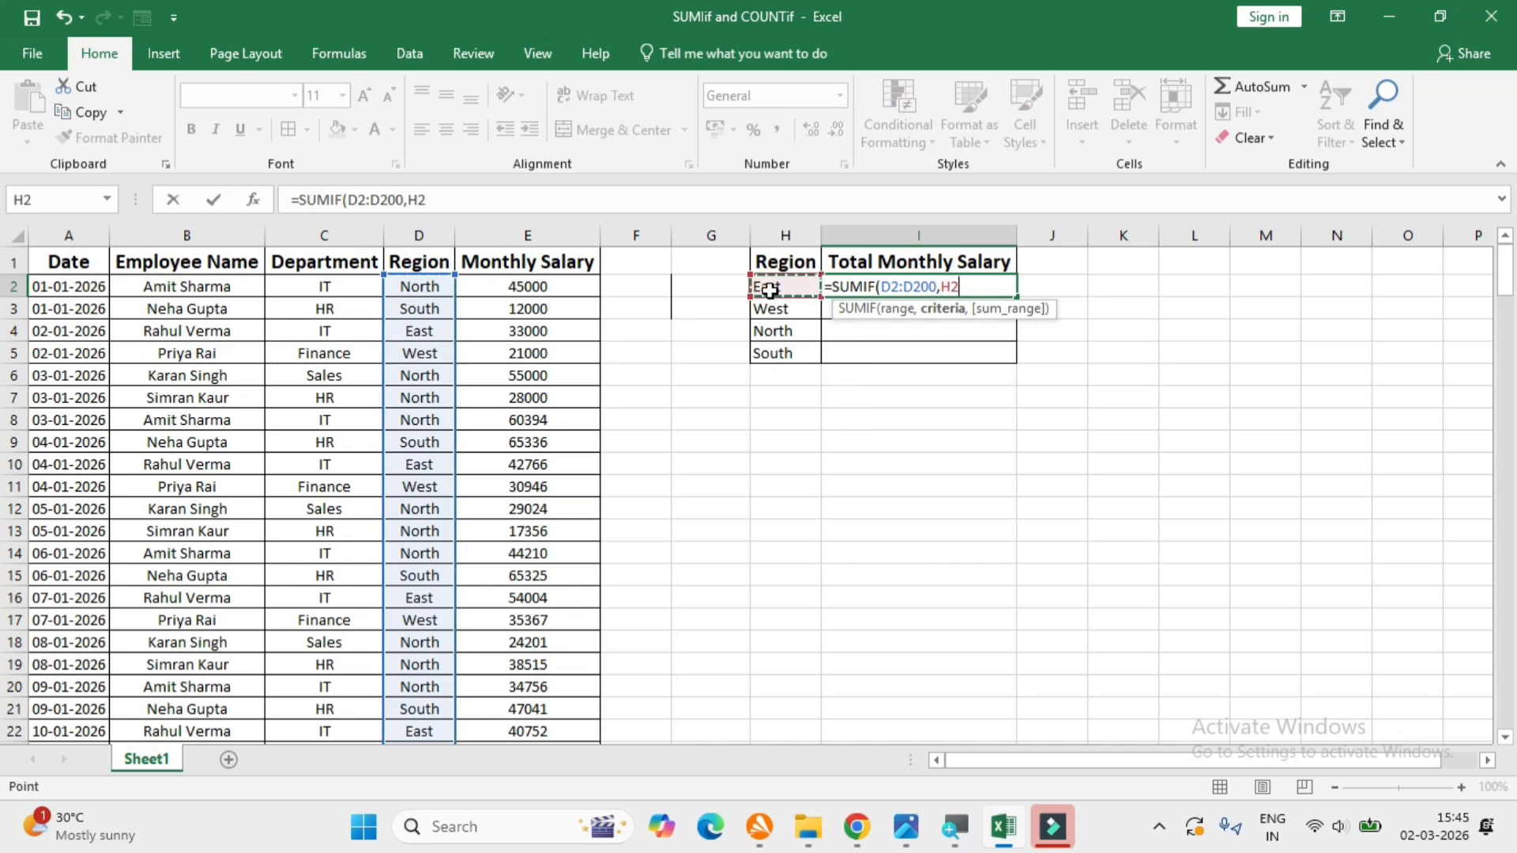
pyautogui.write(',')
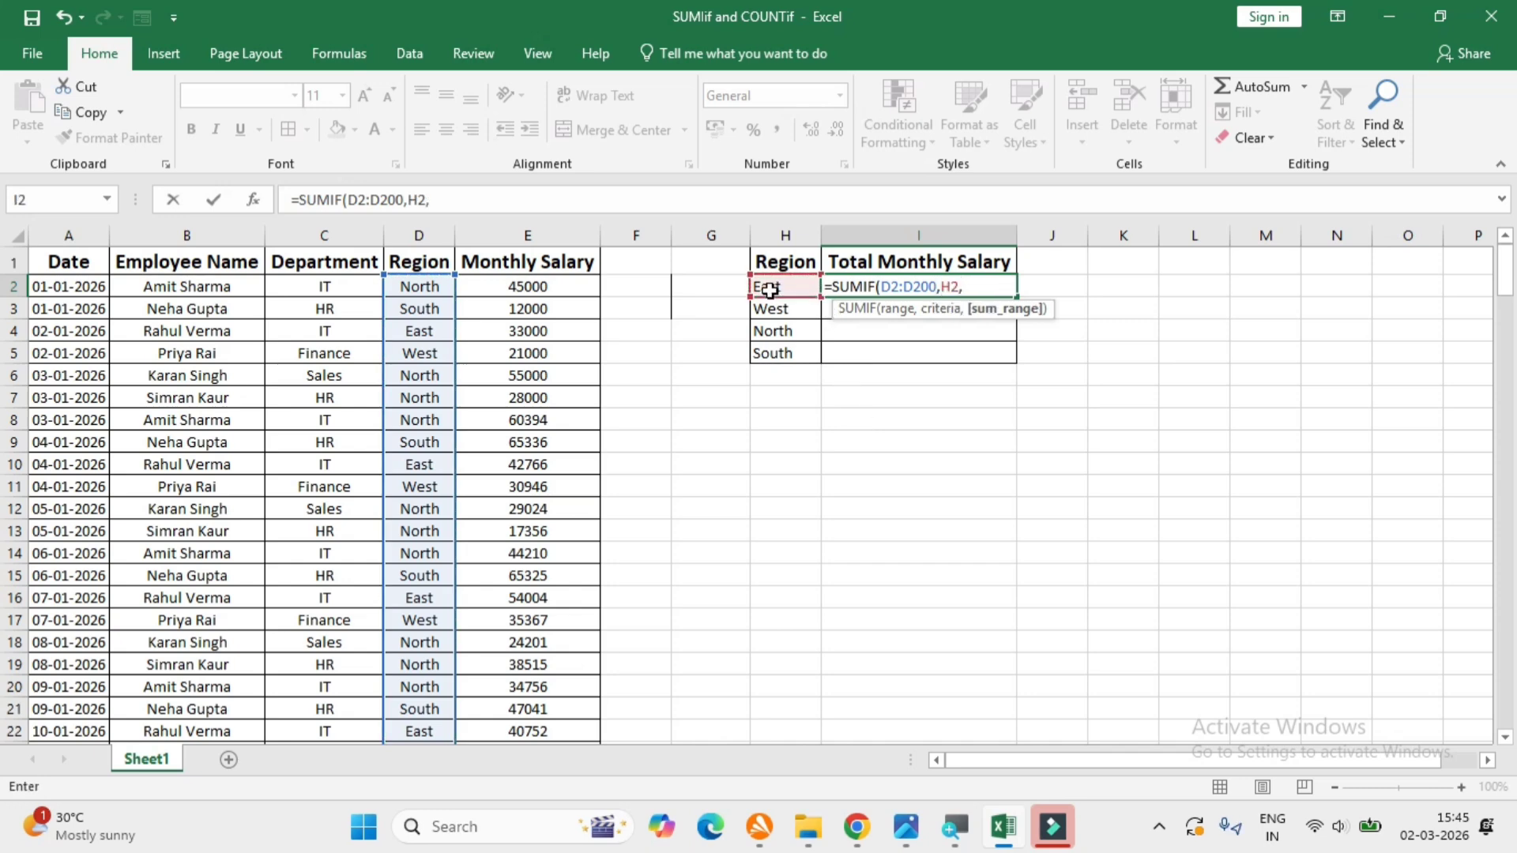
pyautogui.click(528, 291)
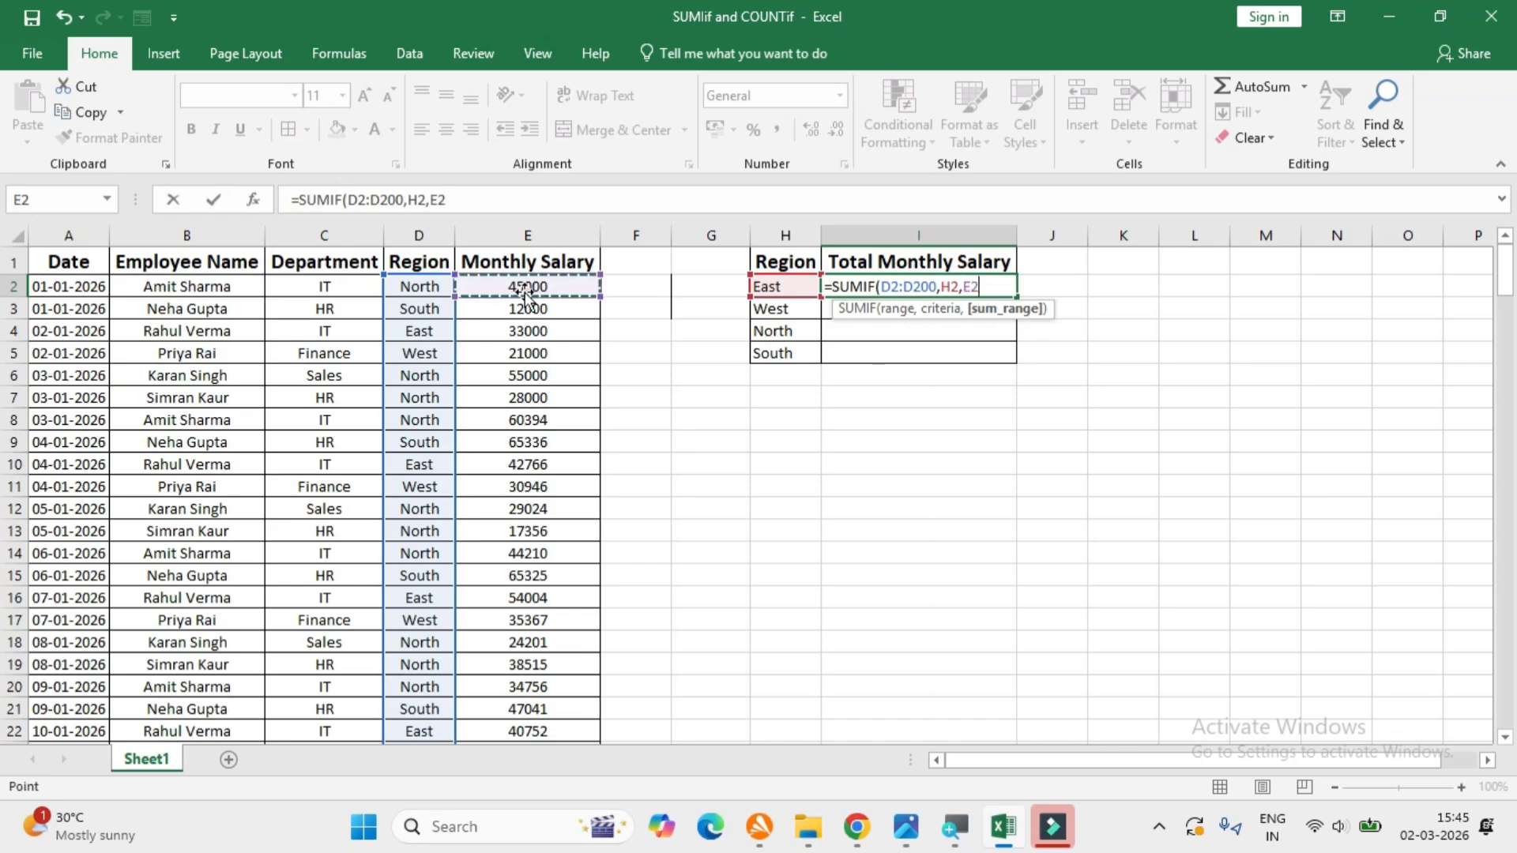
pyautogui.write(':E200)')
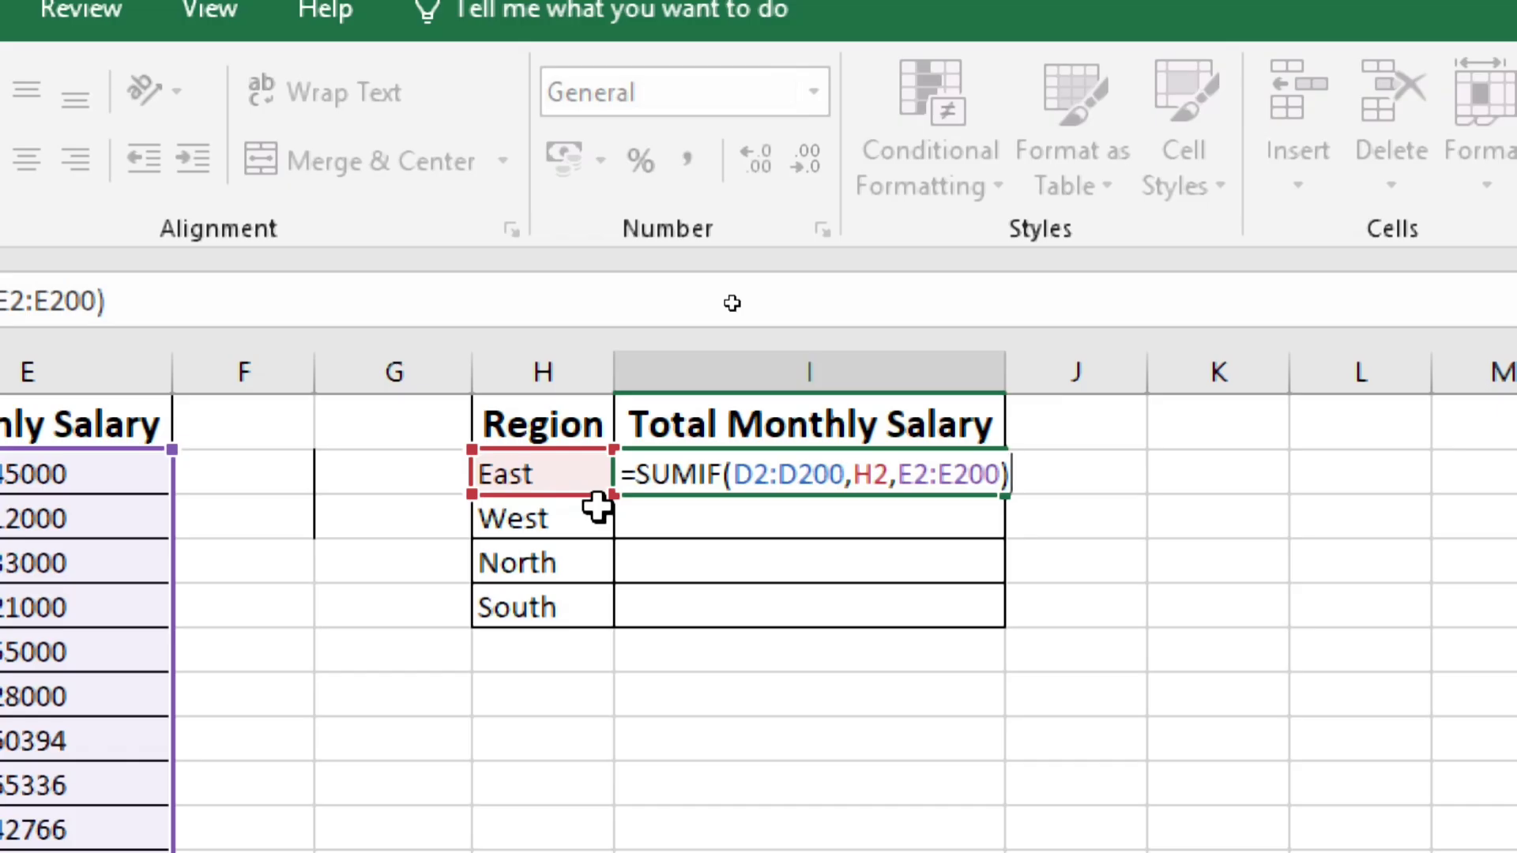
pyautogui.press('Return')
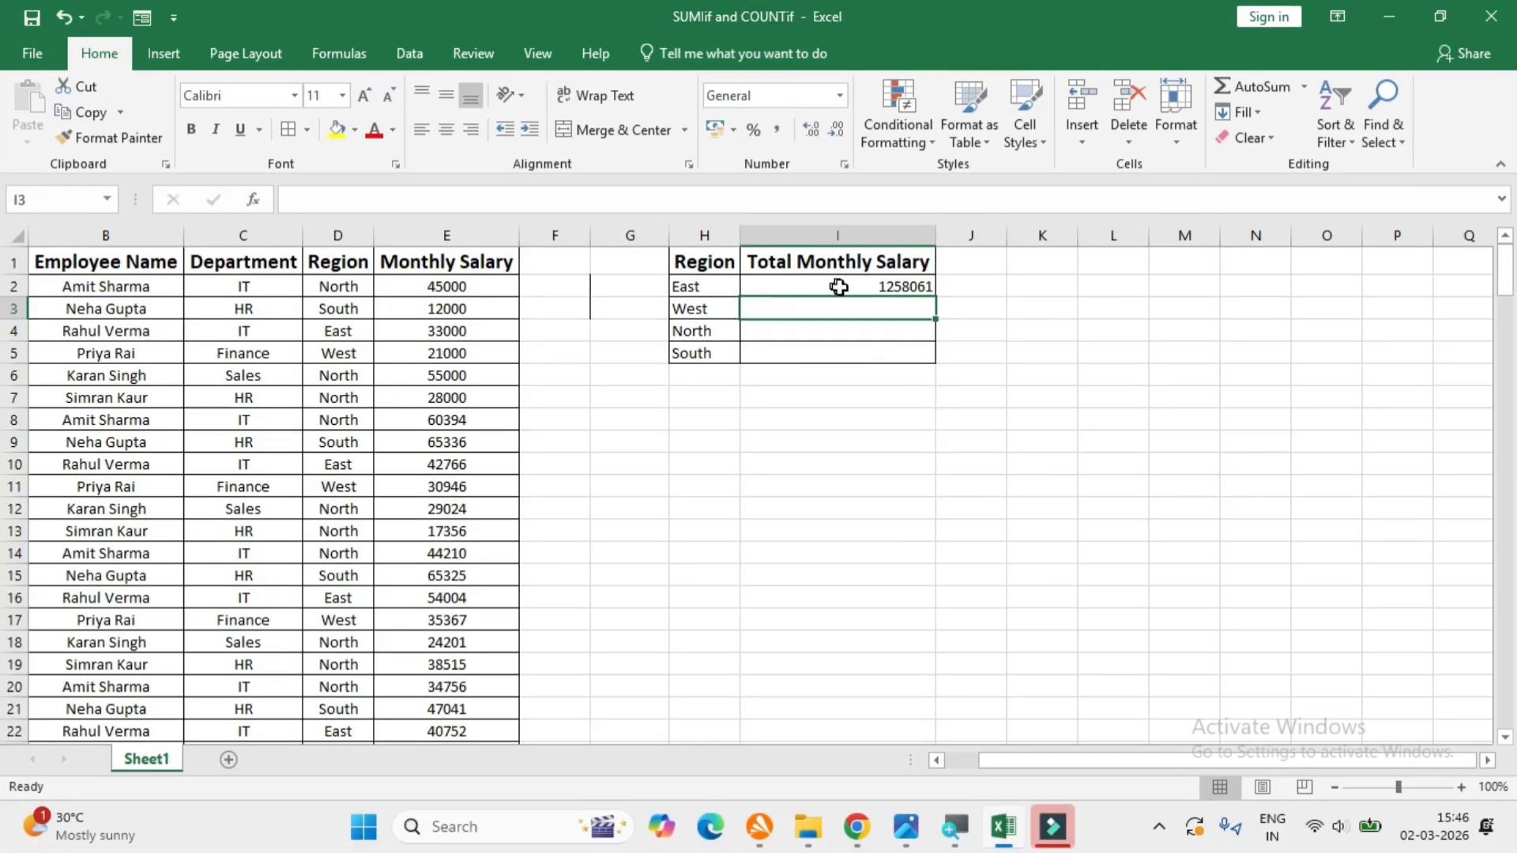
# Step: Fill the SUMIF formula from I2 down to I5 and center the totals
pyautogui.click(903, 288)
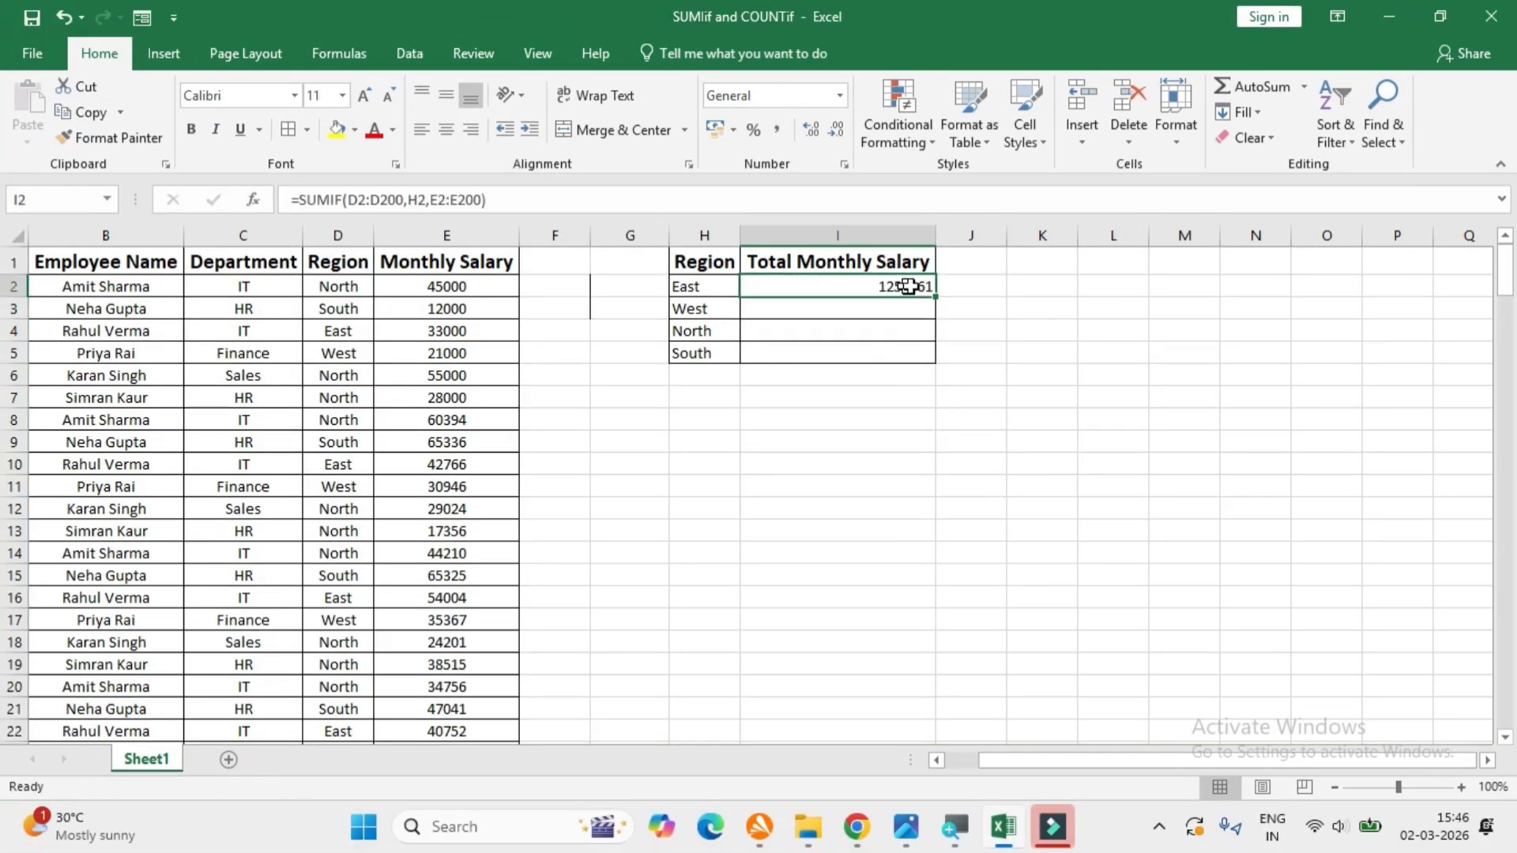
pyautogui.doubleClick(936, 296)
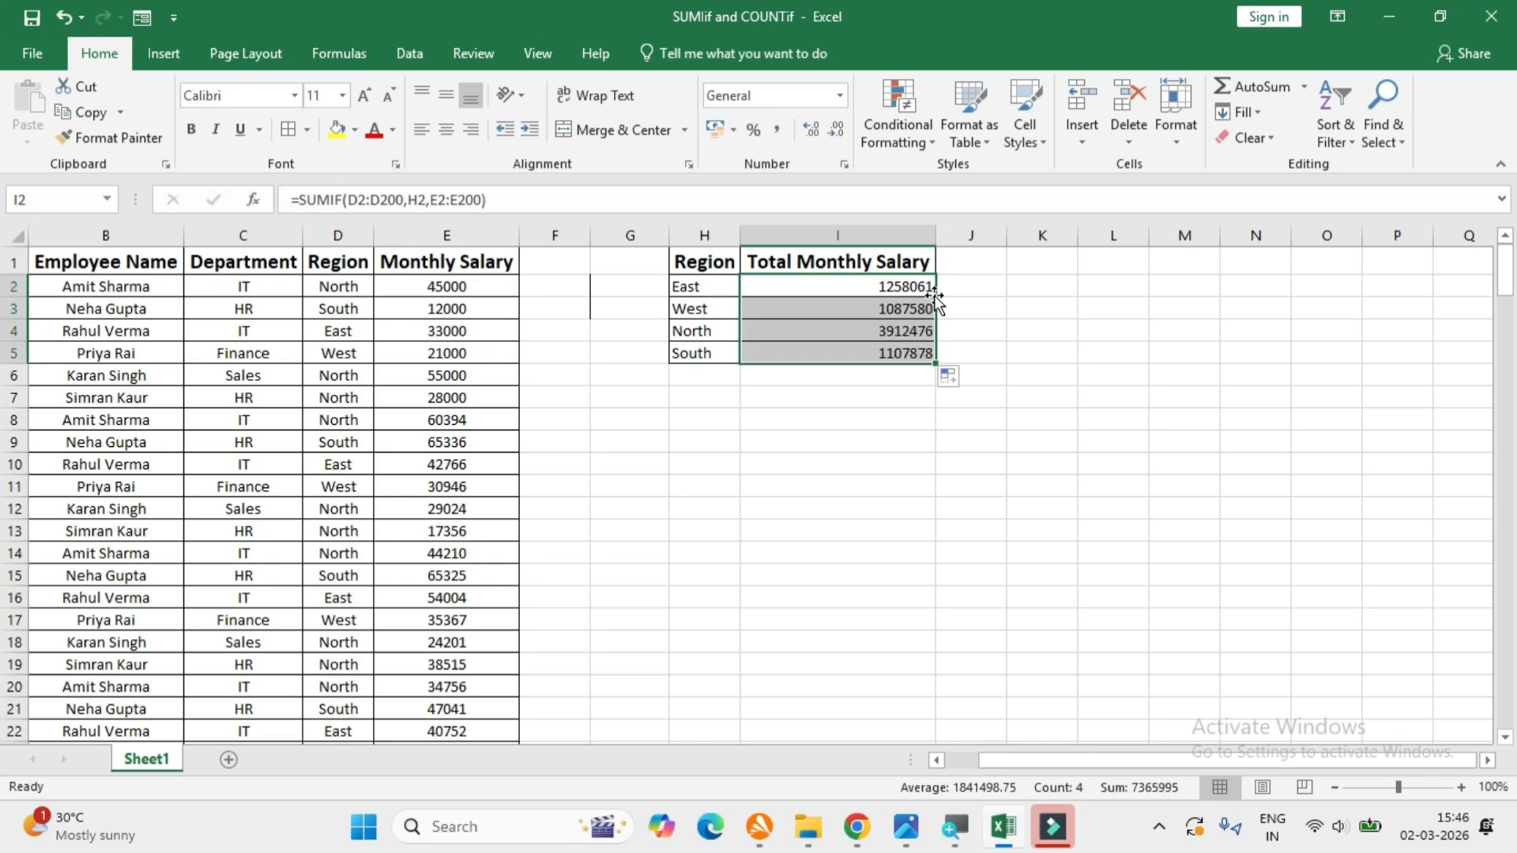
pyautogui.click(447, 129)
# Step: Add the headers Department in K1 and Total Employees in L1 for a second summary table
pyautogui.click(1016, 264)
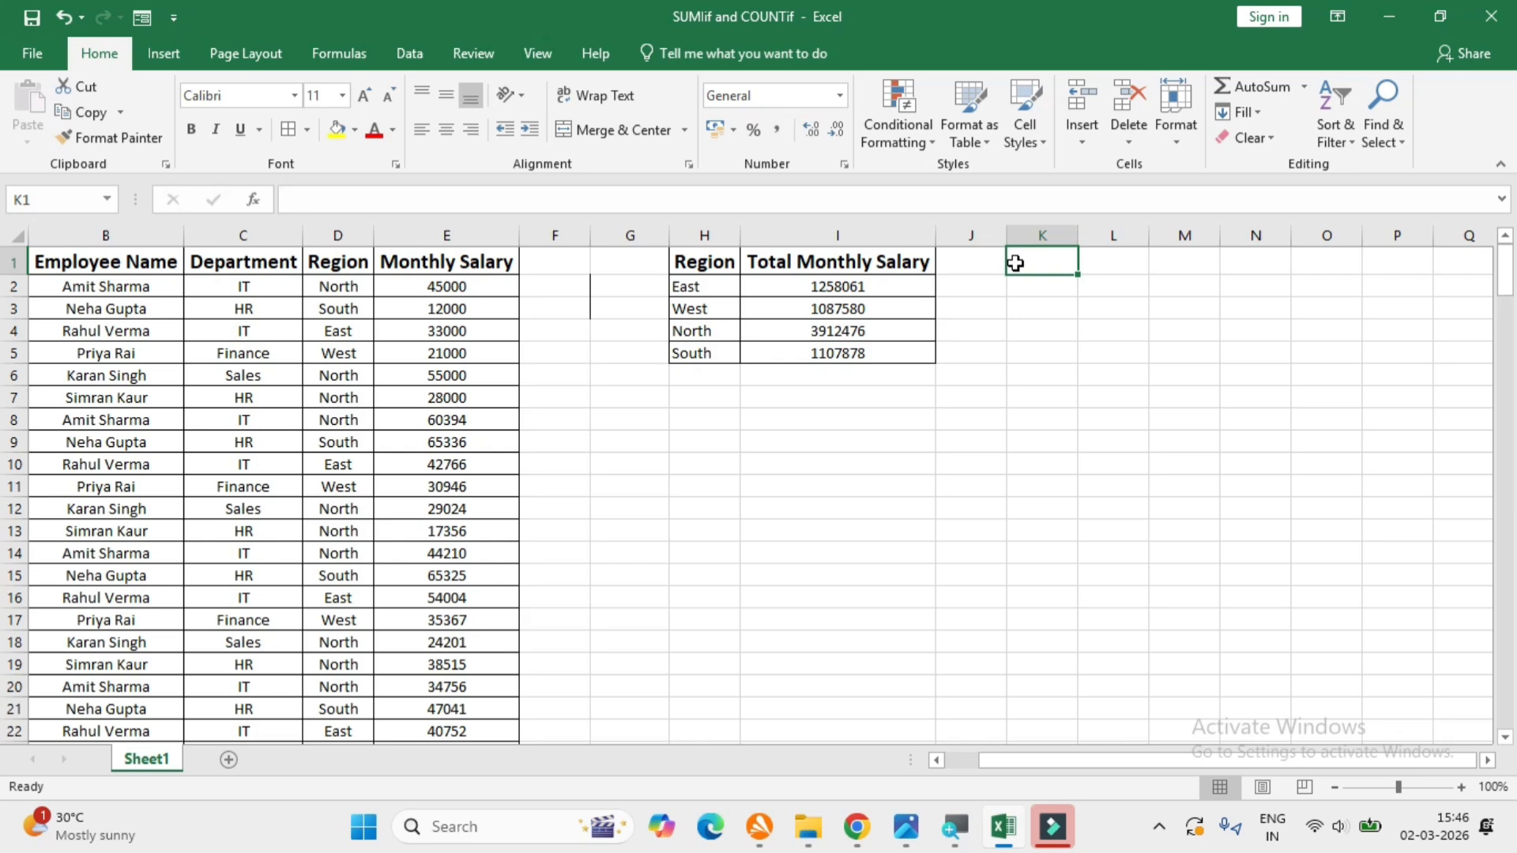
pyautogui.write('Department')
pyautogui.press('Tab')
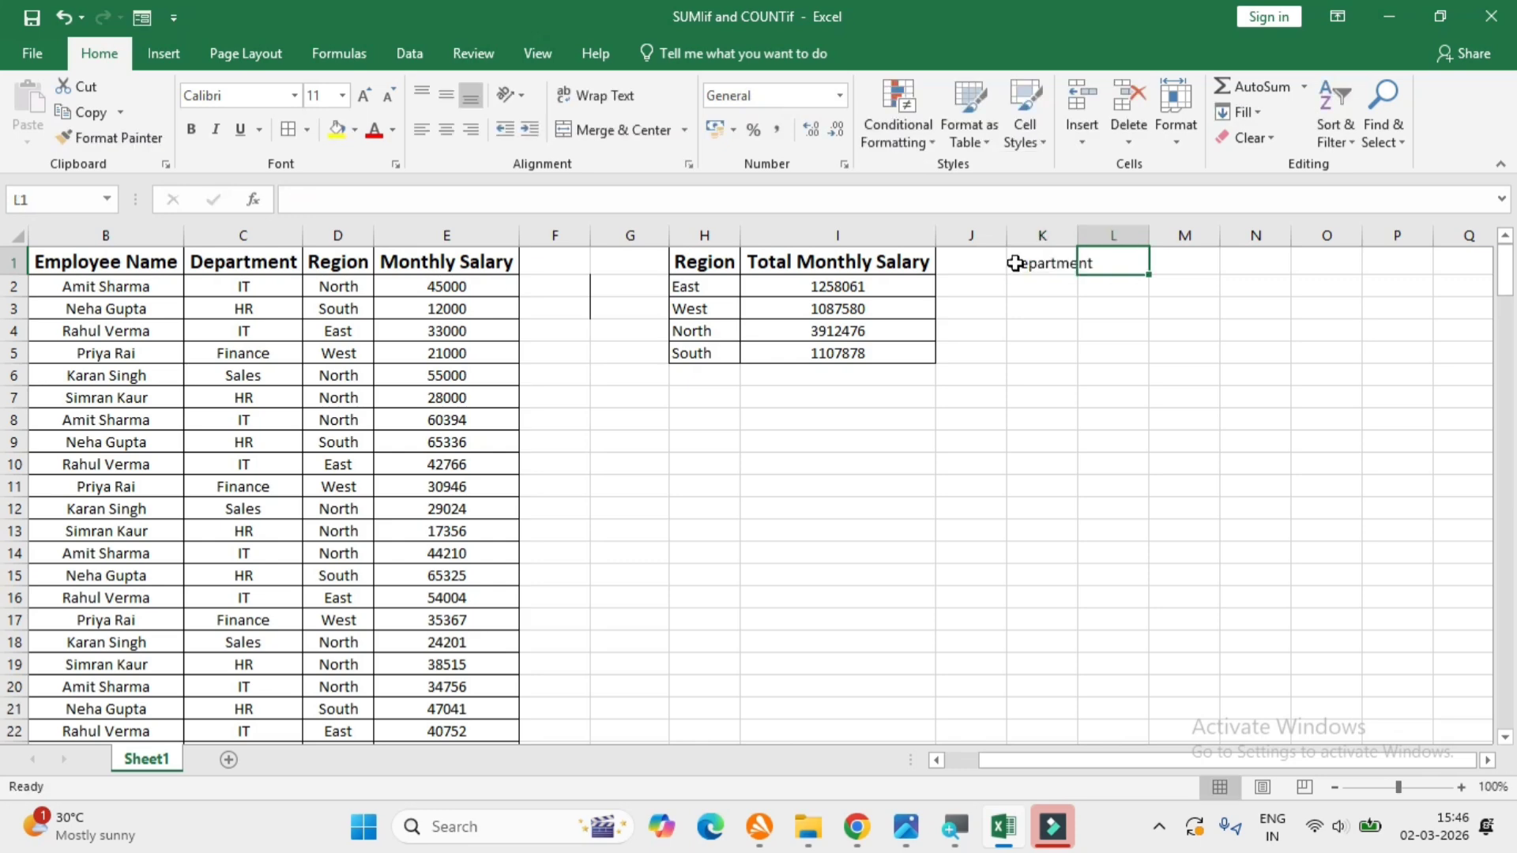
pyautogui.write('Total Employees')
pyautogui.press('Return')
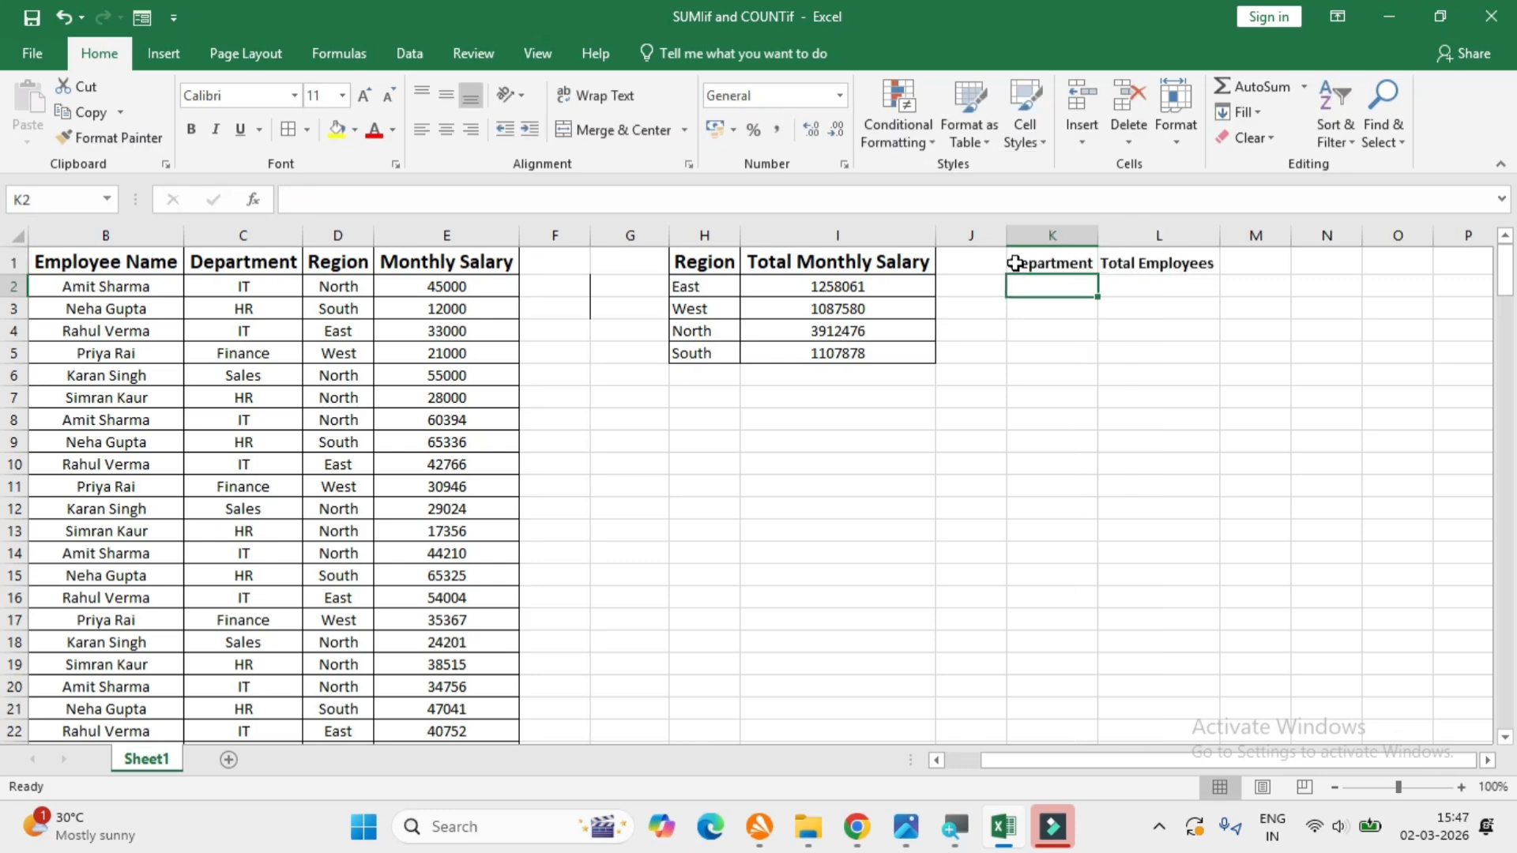
# Step: List the departments IT, HR, Finance and Sales in K2:K5
pyautogui.write('IT')
pyautogui.press('Return')
pyautogui.write('HR')
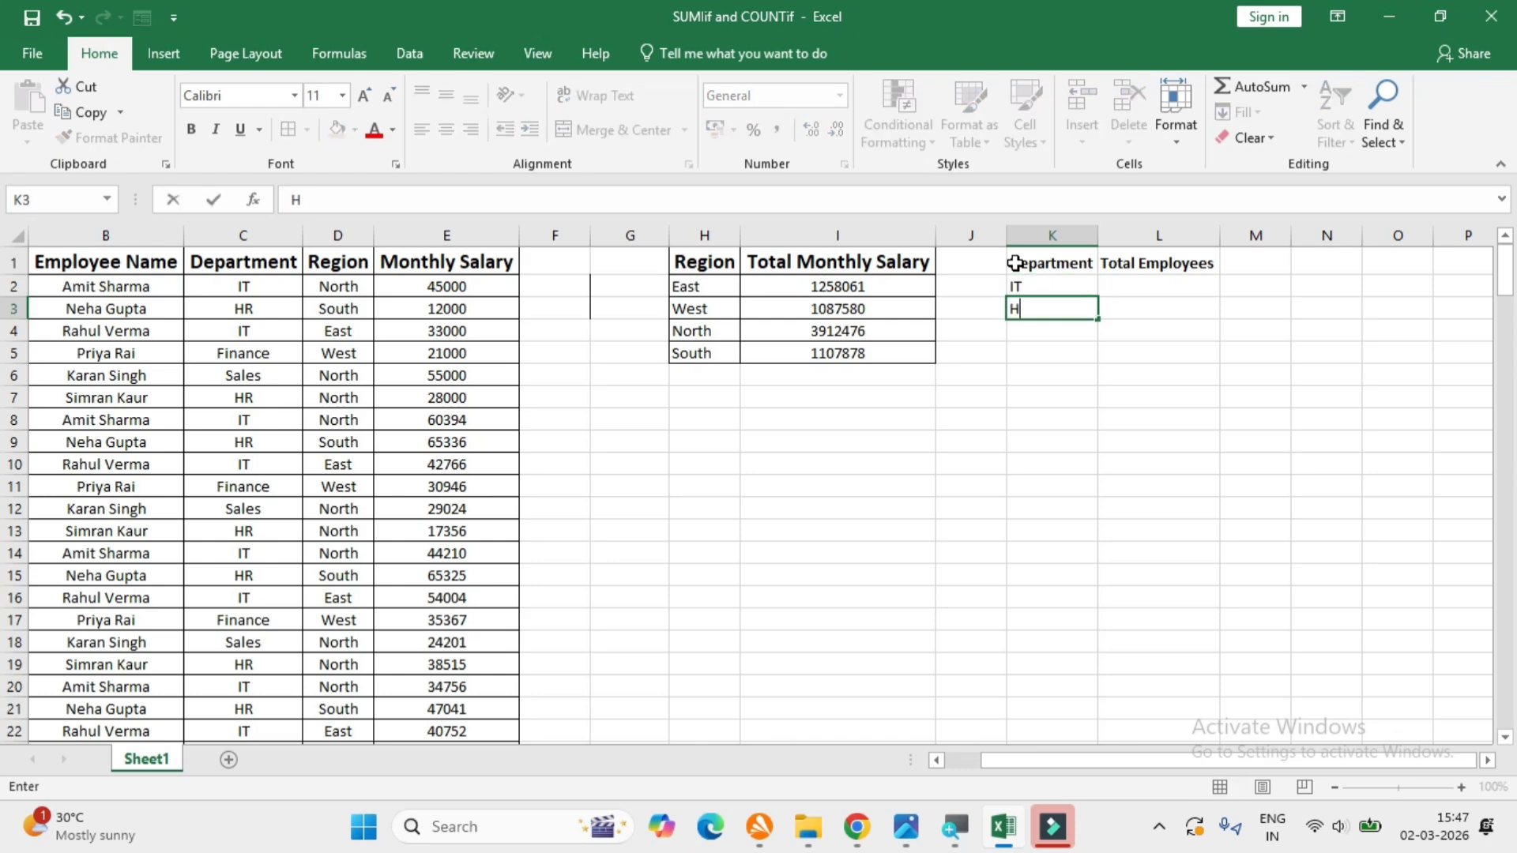
pyautogui.press('Return')
pyautogui.write('Finance')
pyautogui.press('Return')
pyautogui.write('Sales')
# Step: Enter a COUNTIF formula in L2 that counts the entries in C2:C200 matching the department in K2
pyautogui.click(1137, 286)
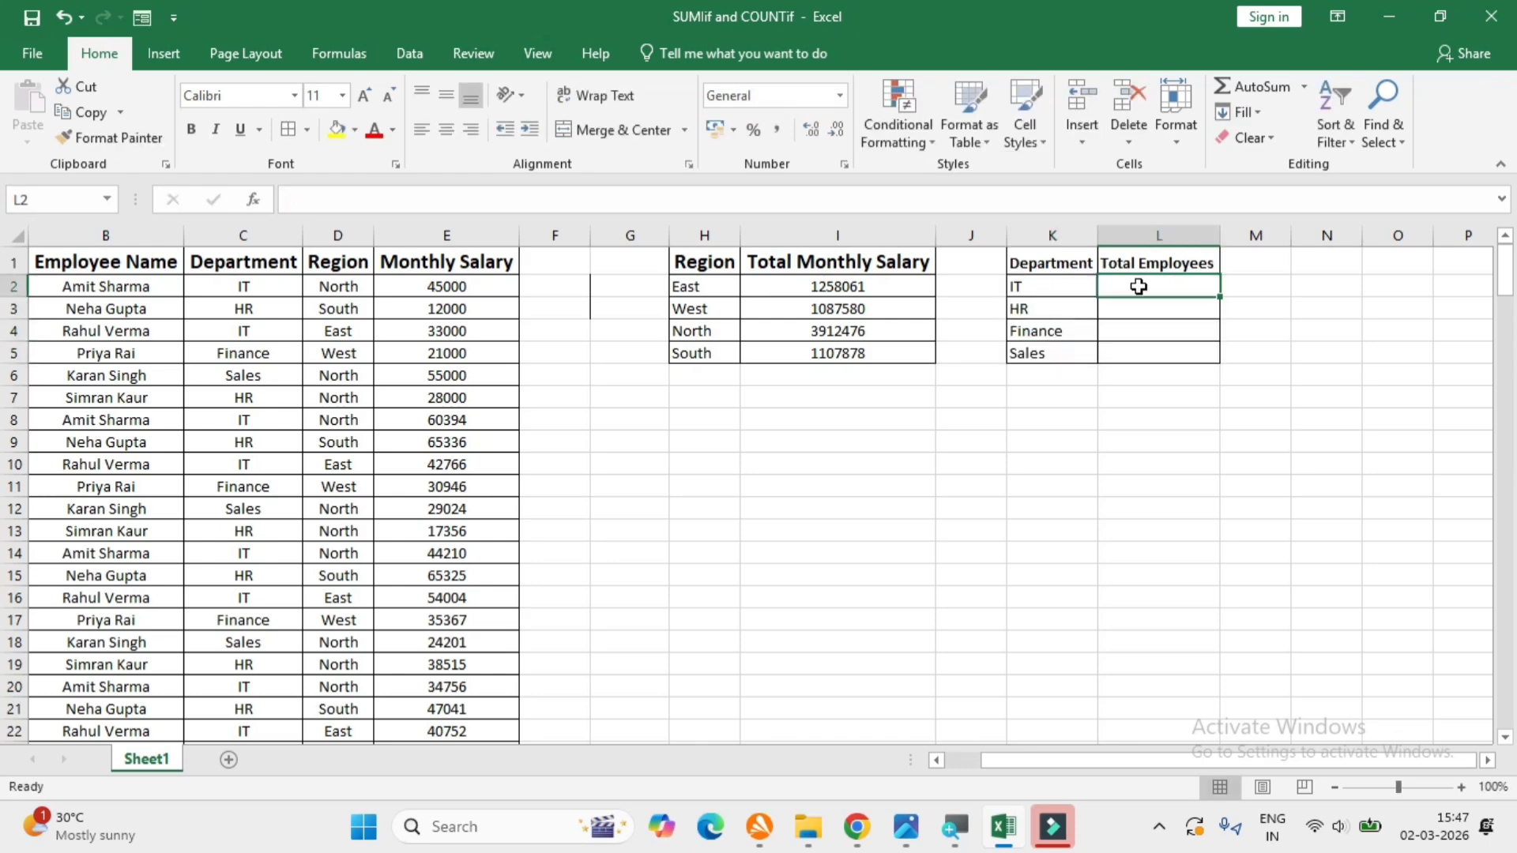
pyautogui.write('=COUNTIF(')
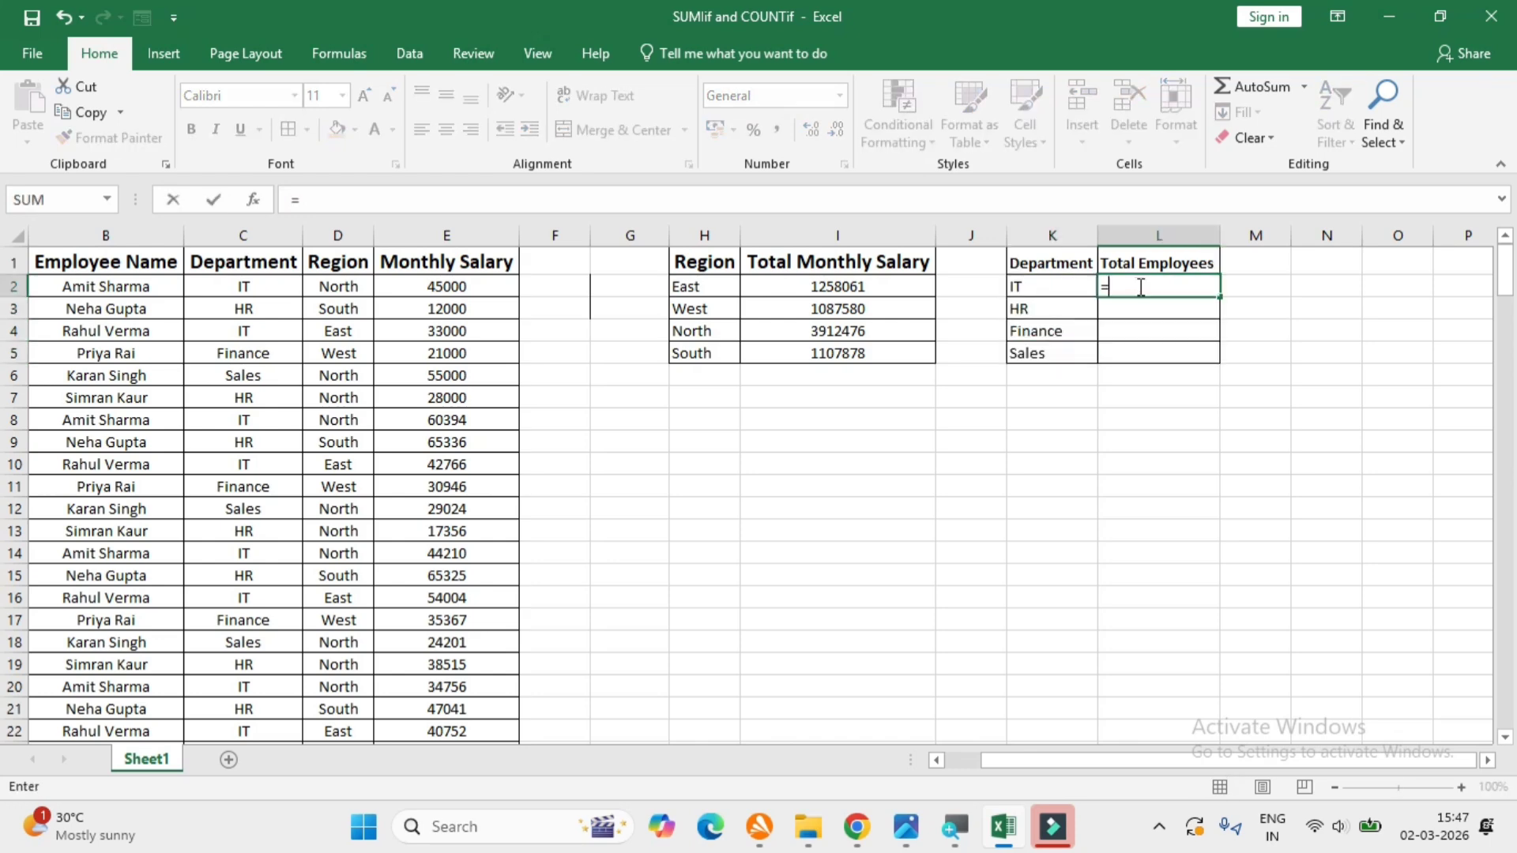
pyautogui.click(244, 287)
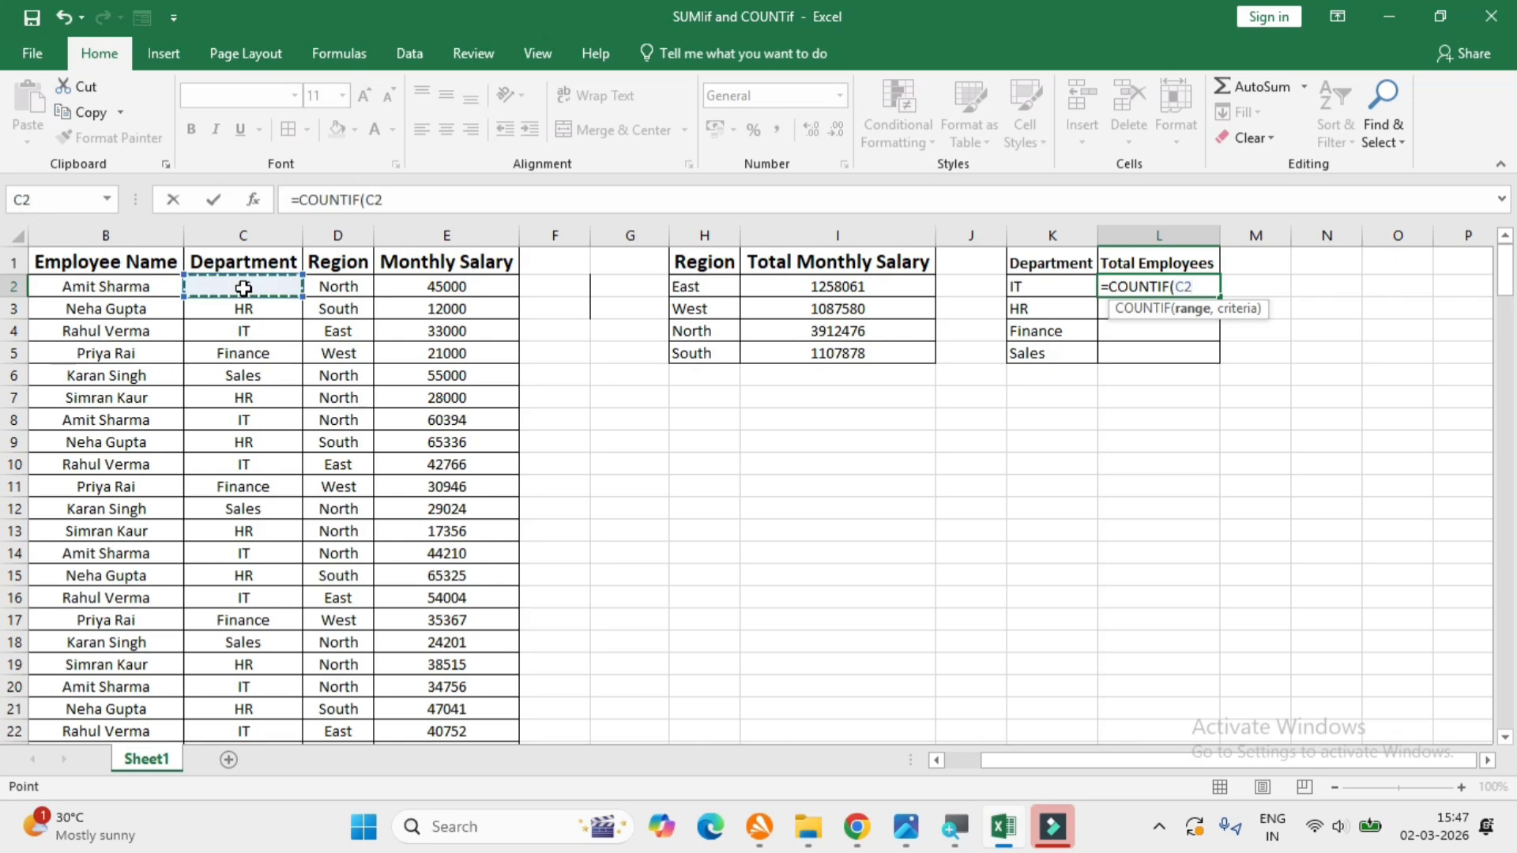
pyautogui.hotkey('ctrl', 'shift', 'Down')
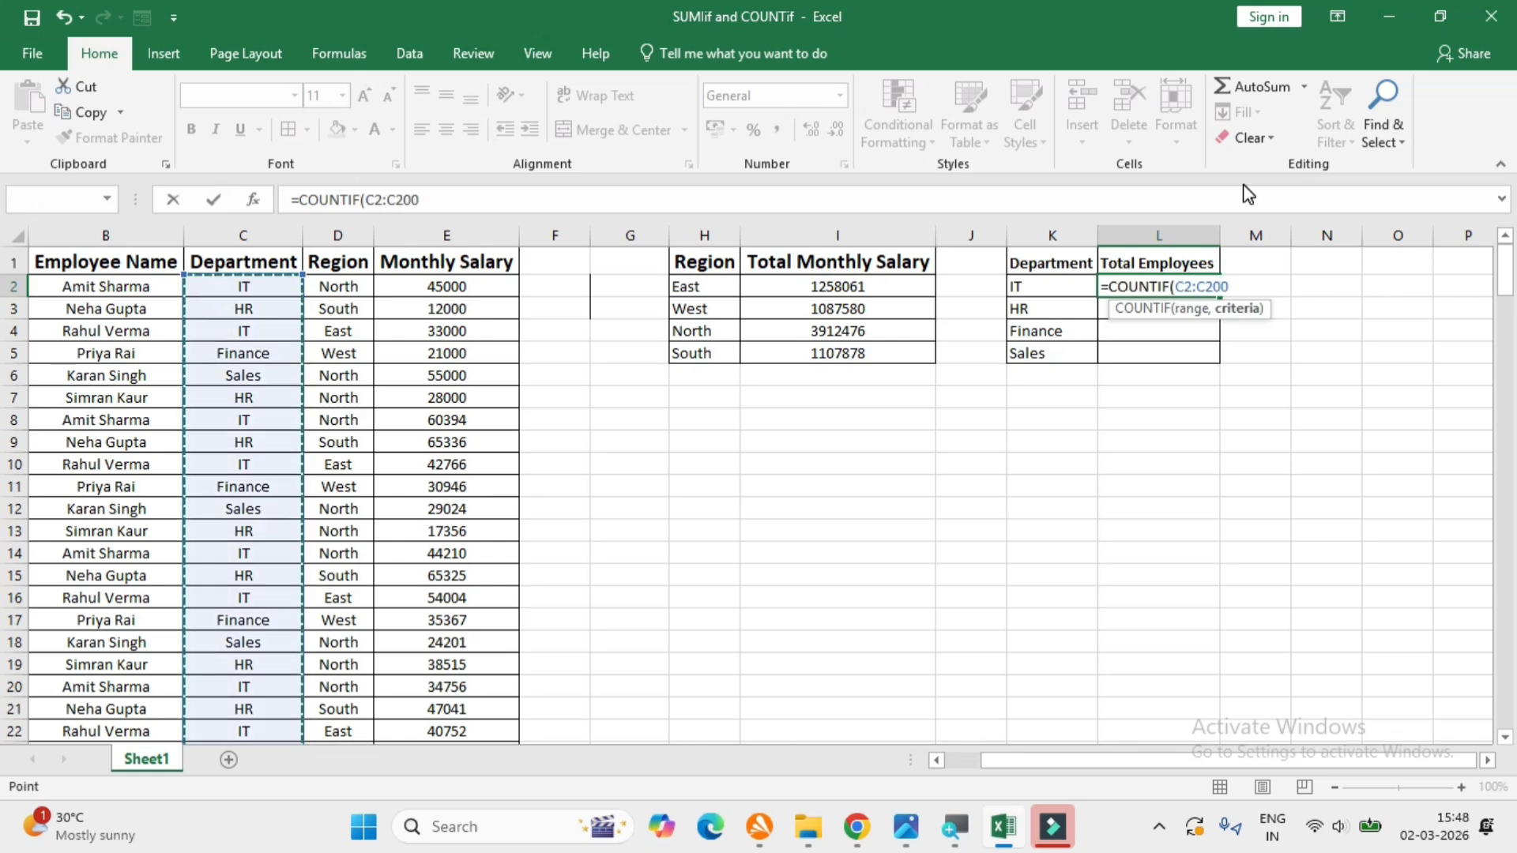
pyautogui.write(',')
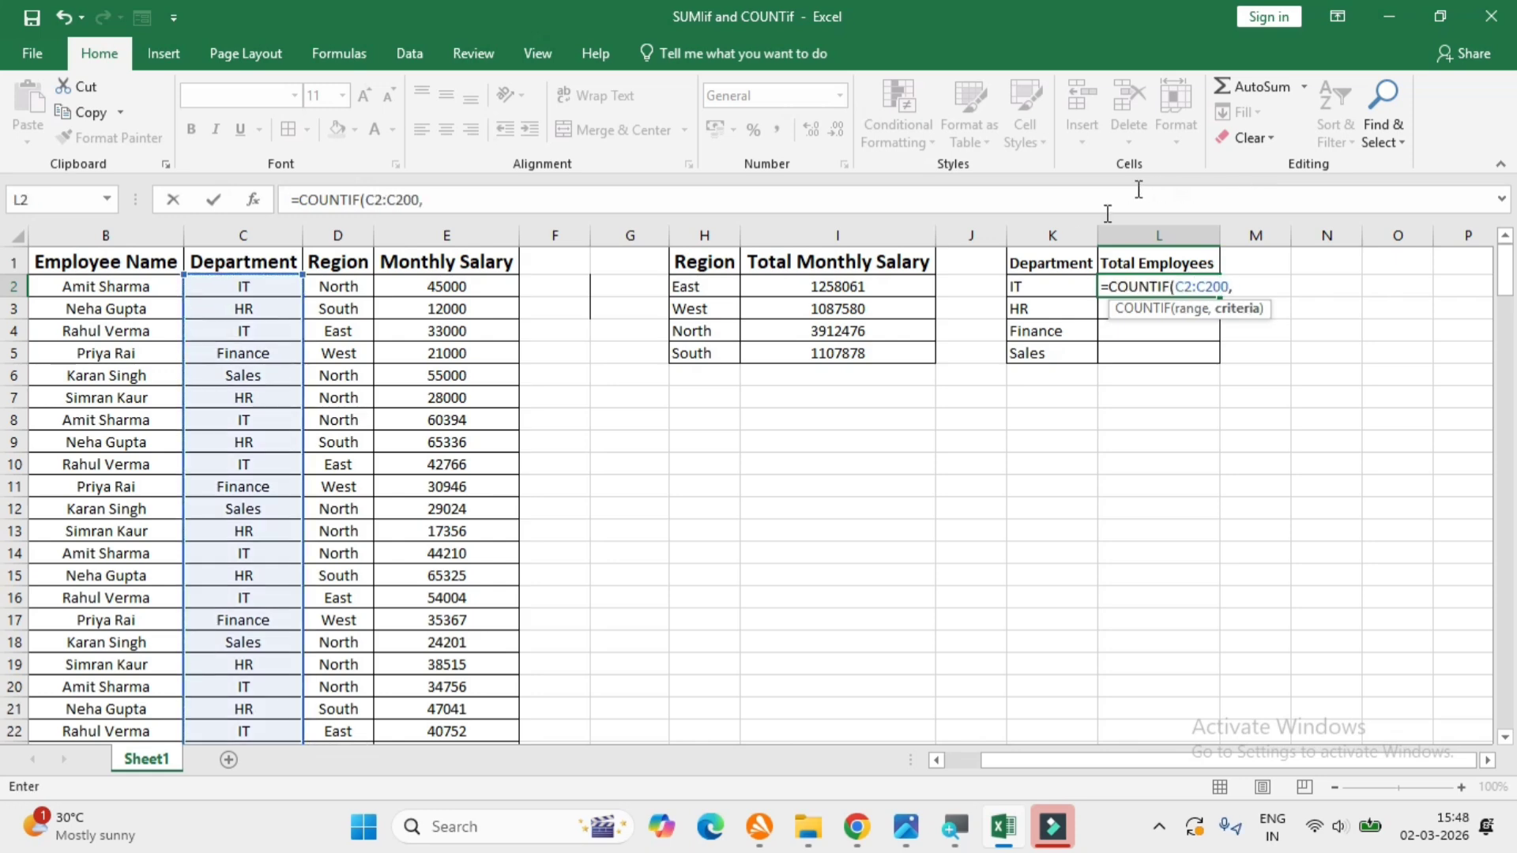
pyautogui.click(1038, 287)
pyautogui.press('Return')
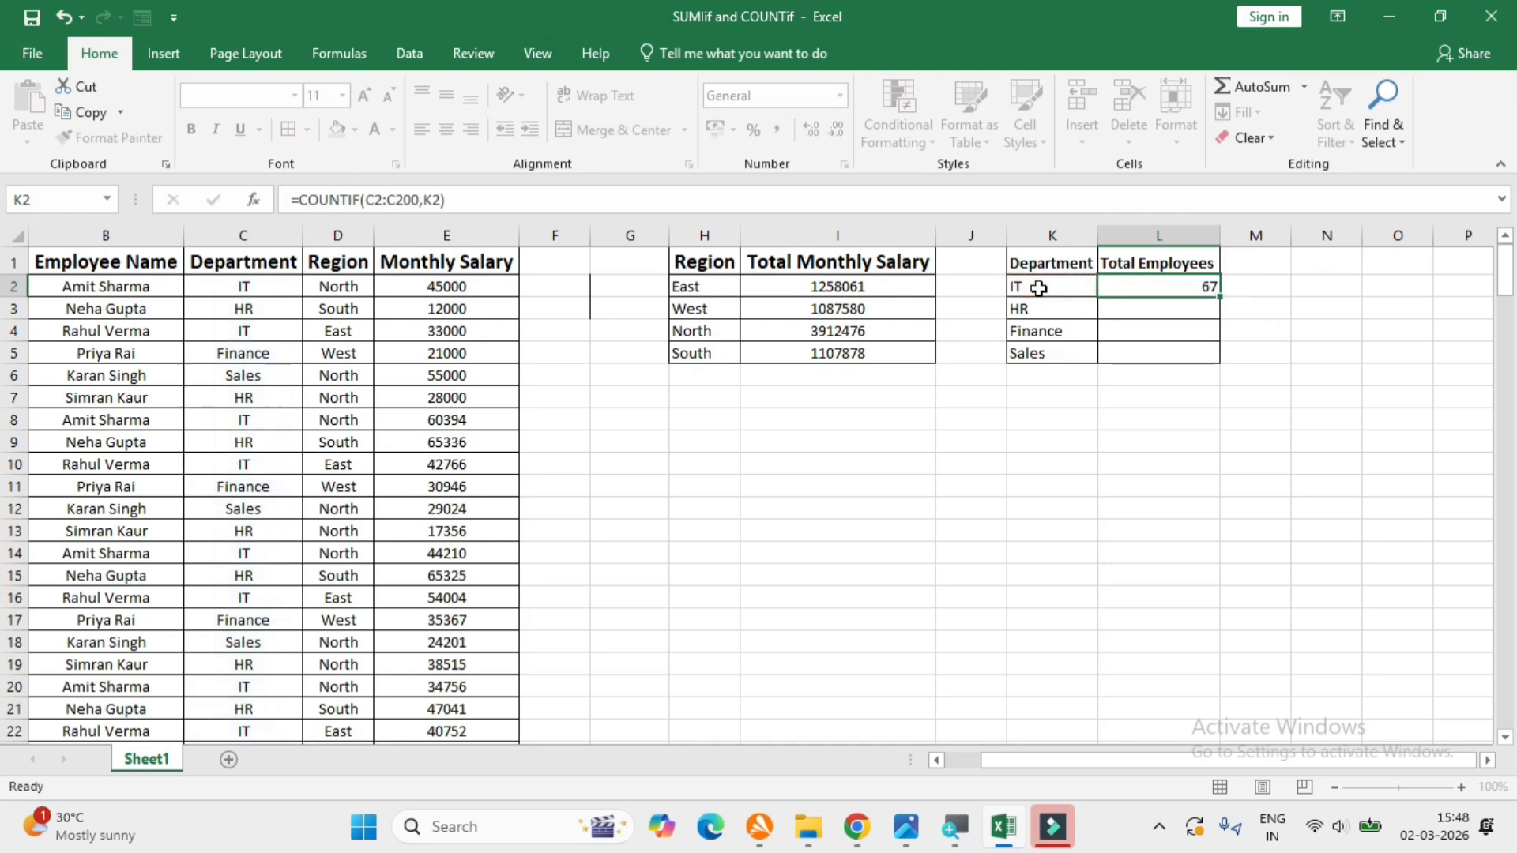
# Step: Fill the COUNTIF formula from L2 down to L5 for the remaining departments
pyautogui.click(1148, 280)
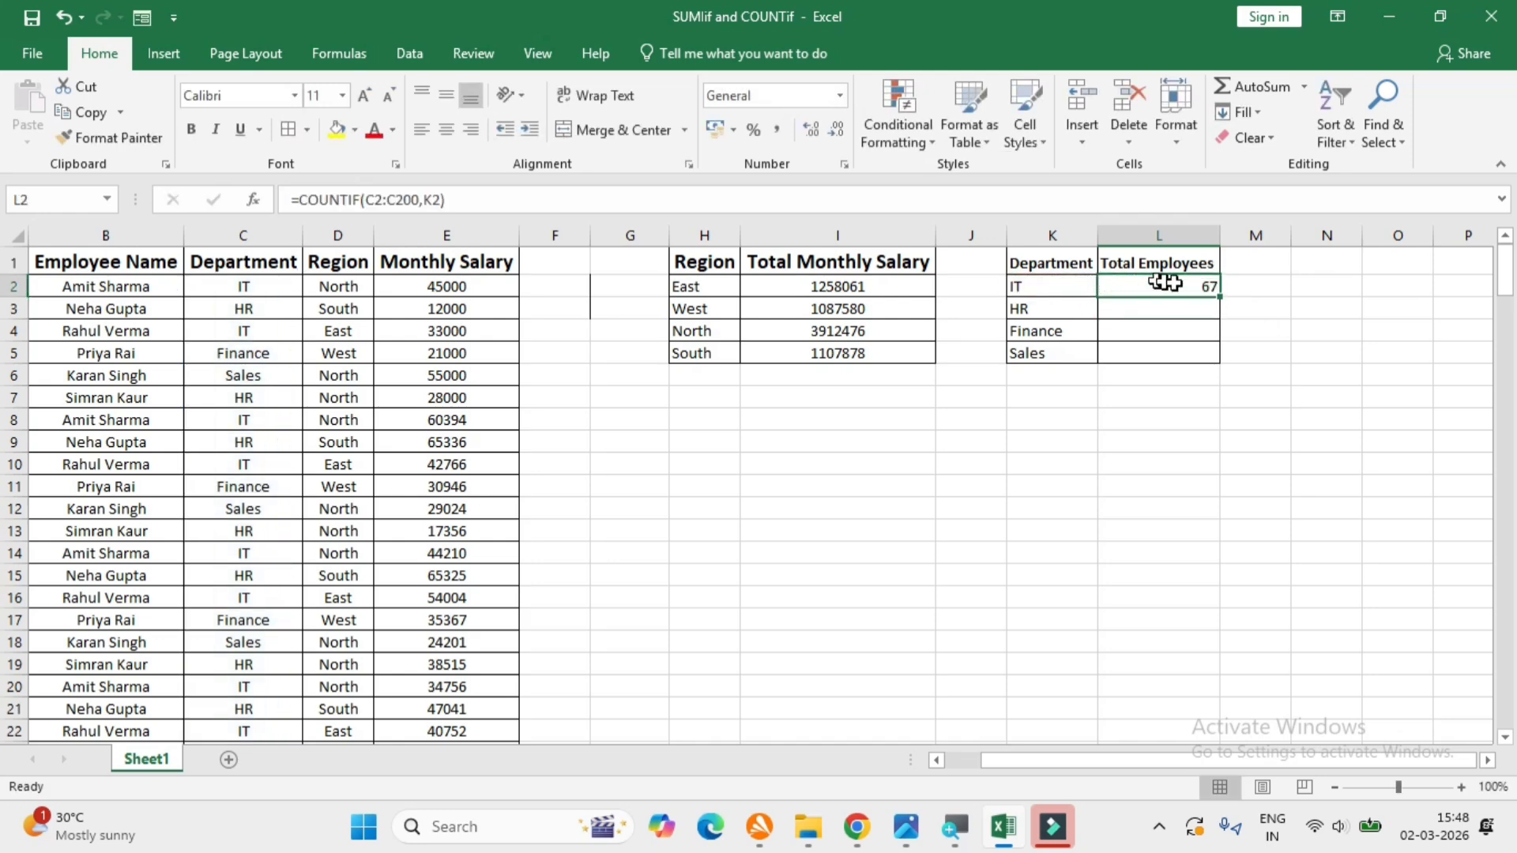
pyautogui.doubleClick(1217, 294)
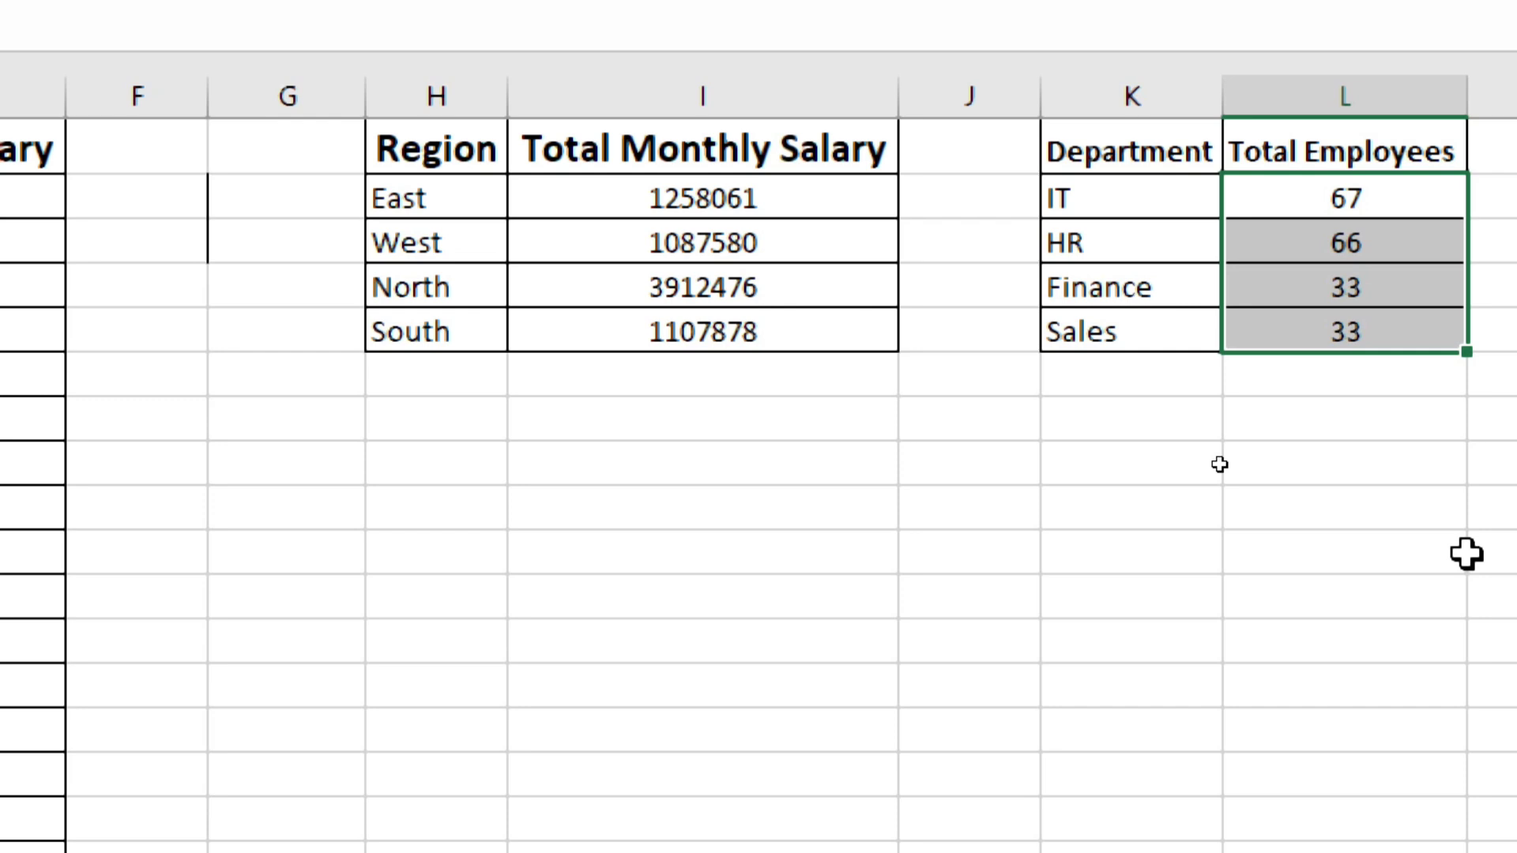
pyautogui.click(577, 603)
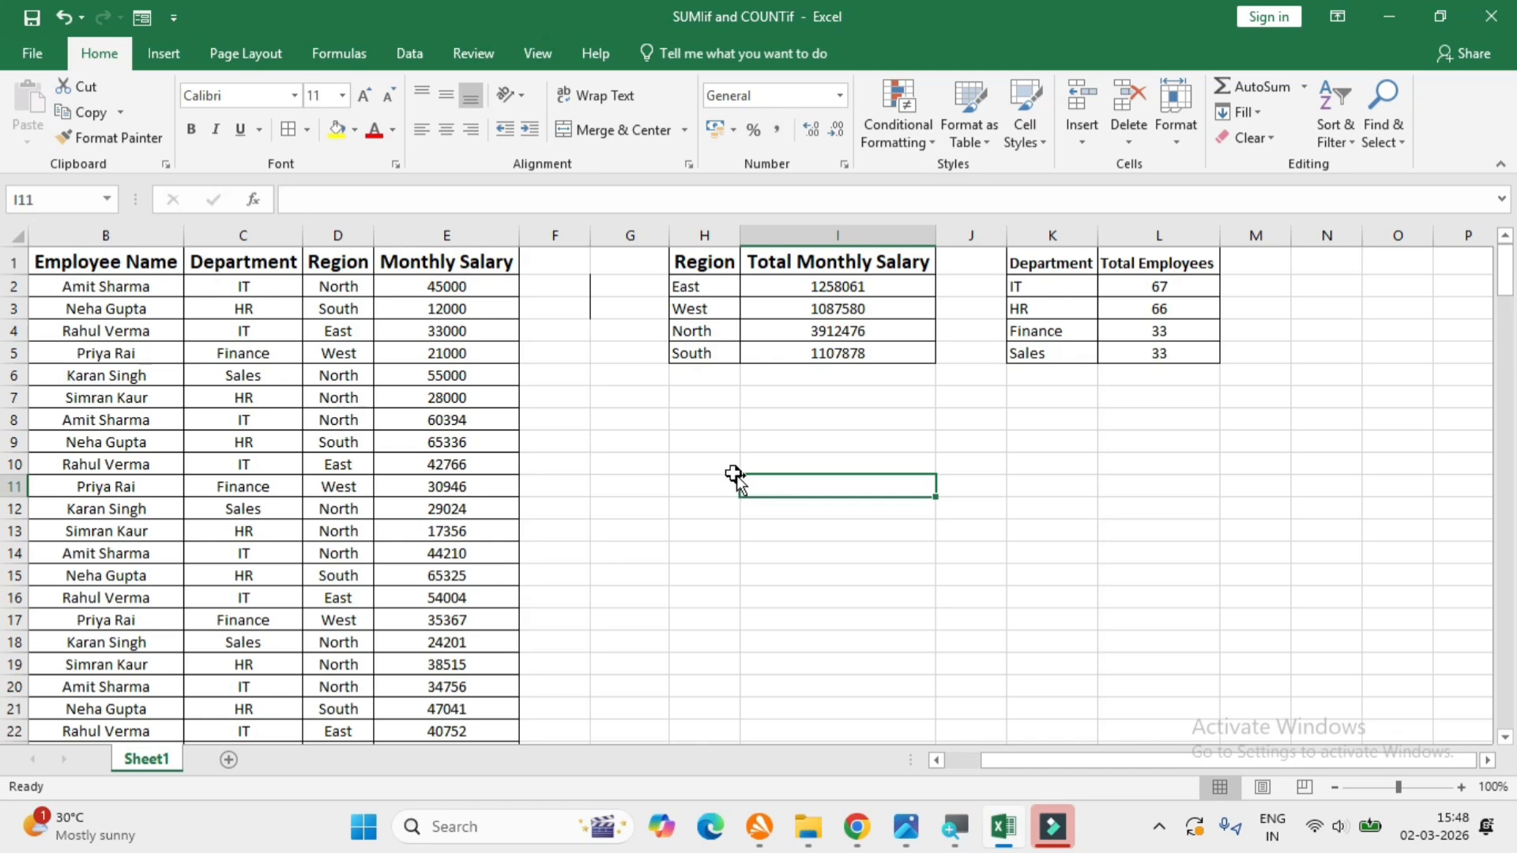
# Step: Enter North in H9 as the criterion for a separate salary total
pyautogui.click(715, 445)
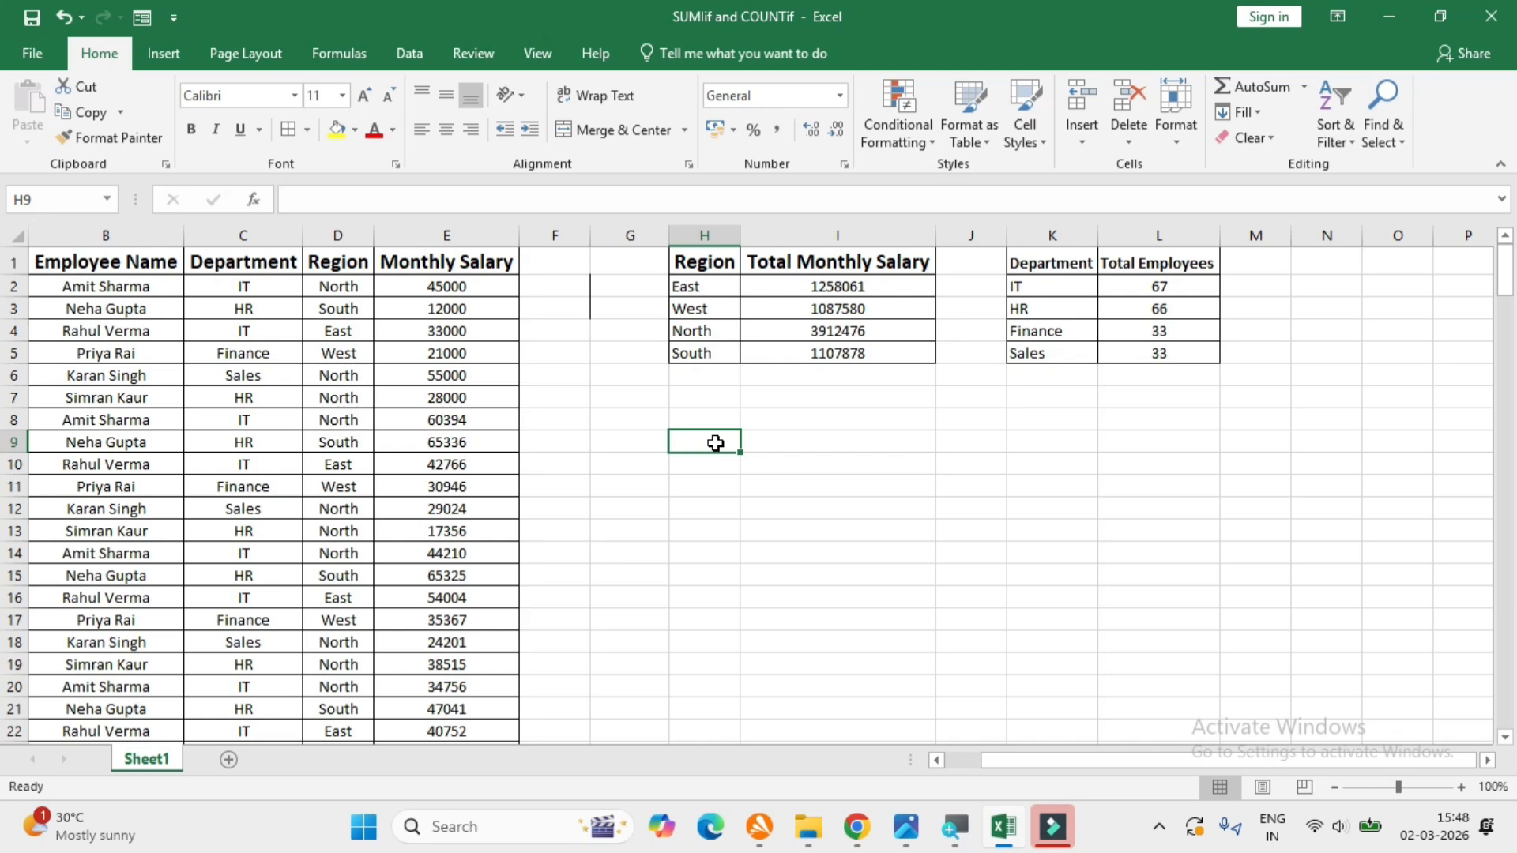
pyautogui.write('North')
pyautogui.press('Return')
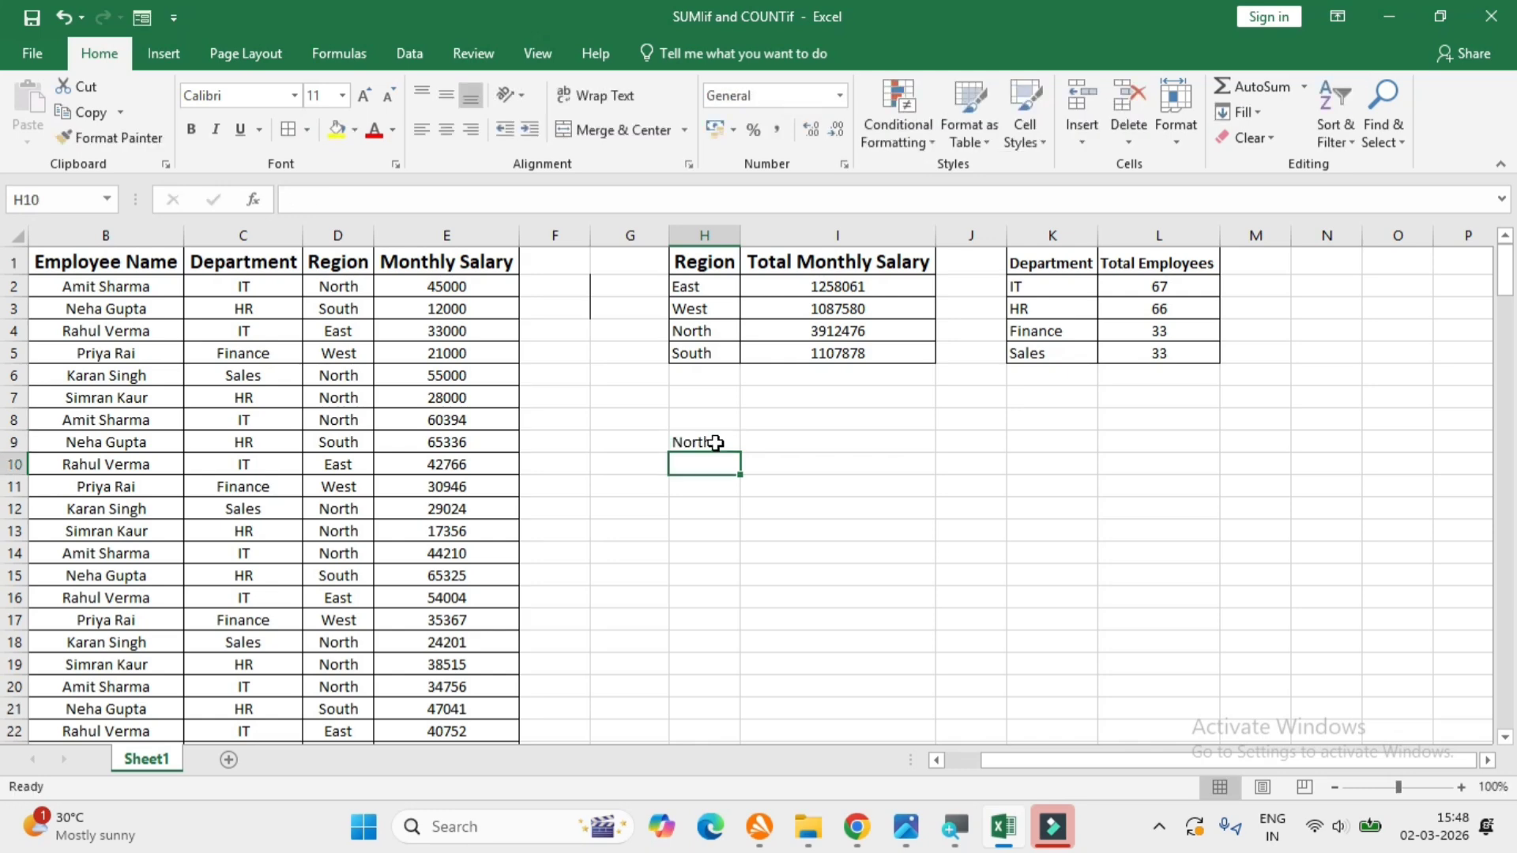
# Step: Enter a SUMIF formula in H10 that totals E2:E200 where the regions in D2:D200 match H9
pyautogui.write('=SUMIF(')
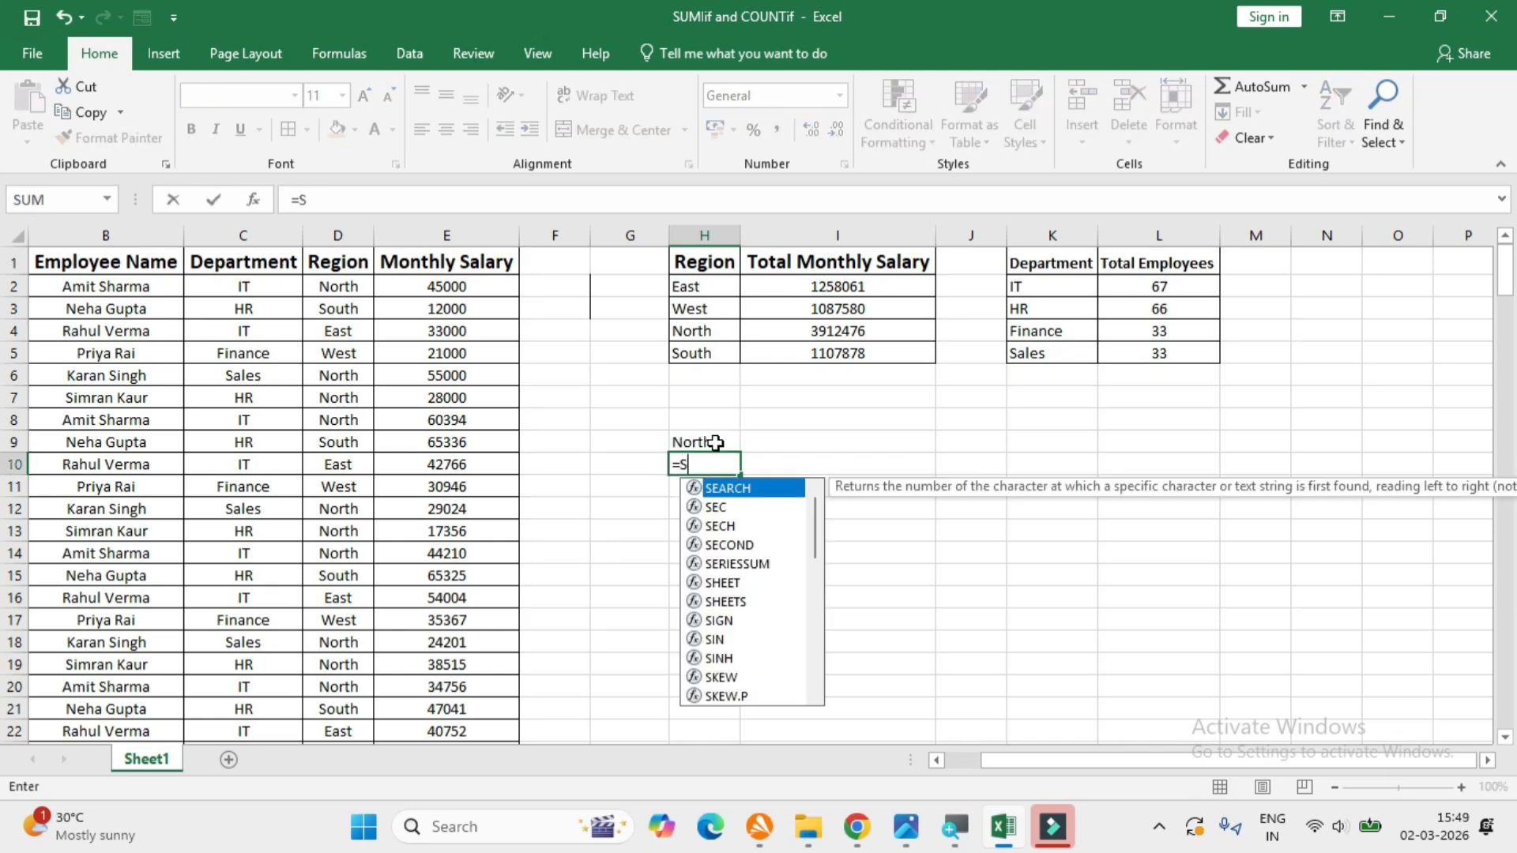
pyautogui.click(326, 291)
pyautogui.hotkey('ctrl', 'shift', 'Down')
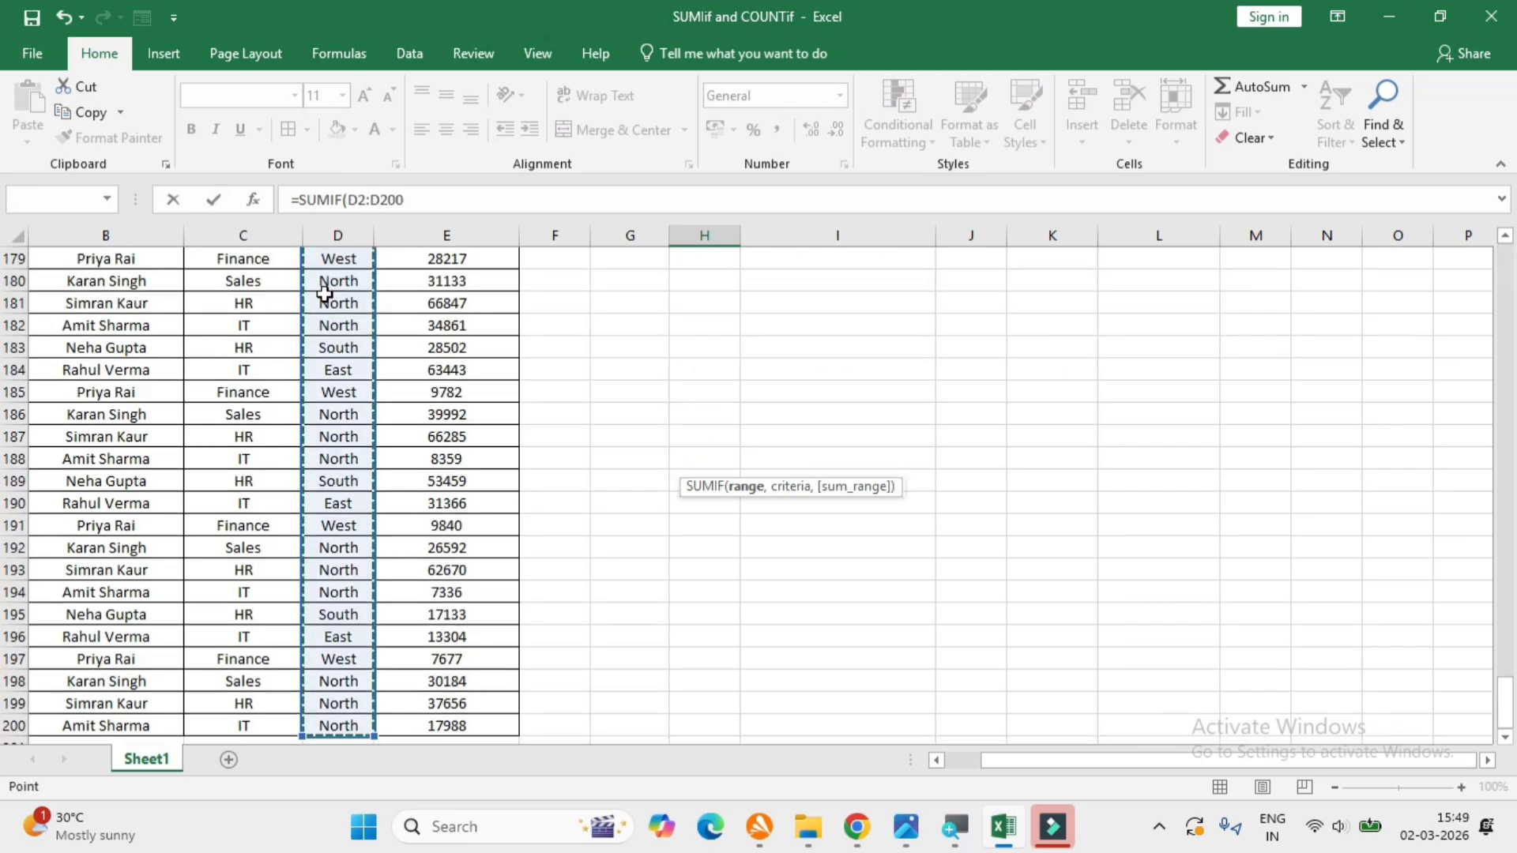
pyautogui.write(',')
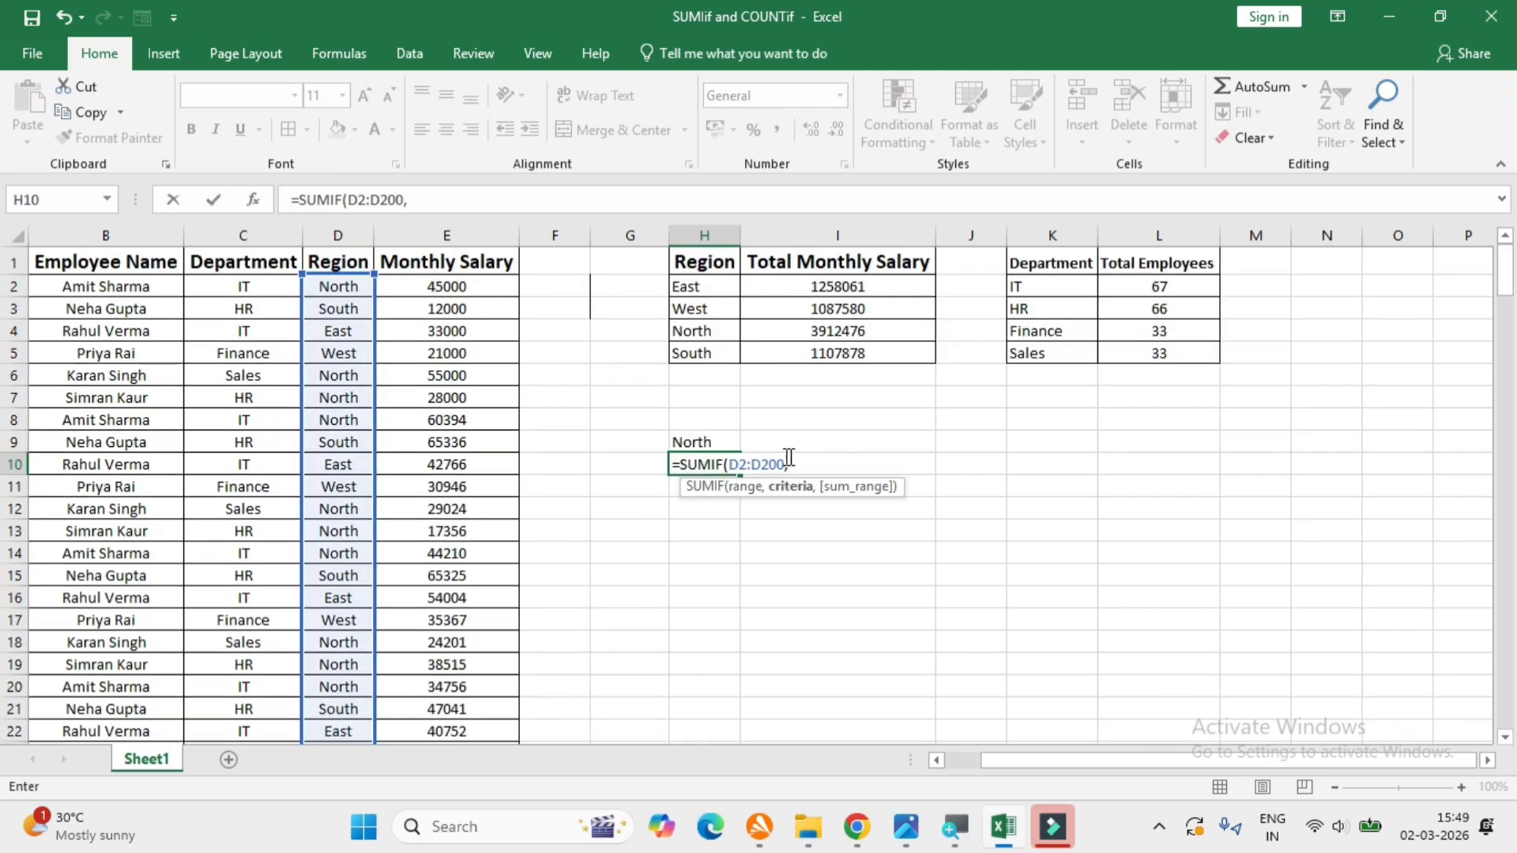
pyautogui.click(704, 441)
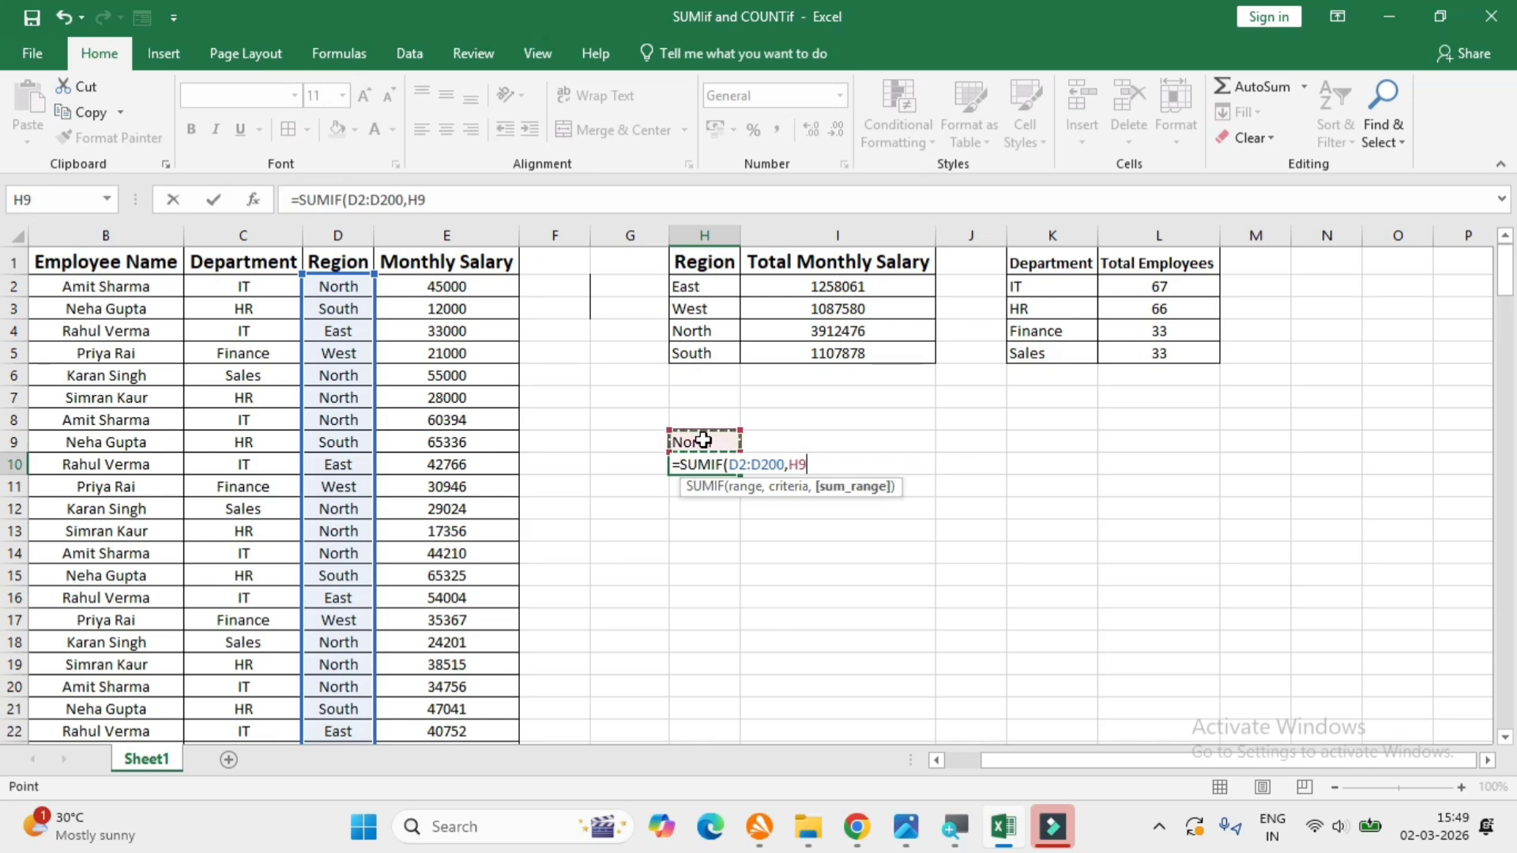
pyautogui.write(',')
pyautogui.click(455, 289)
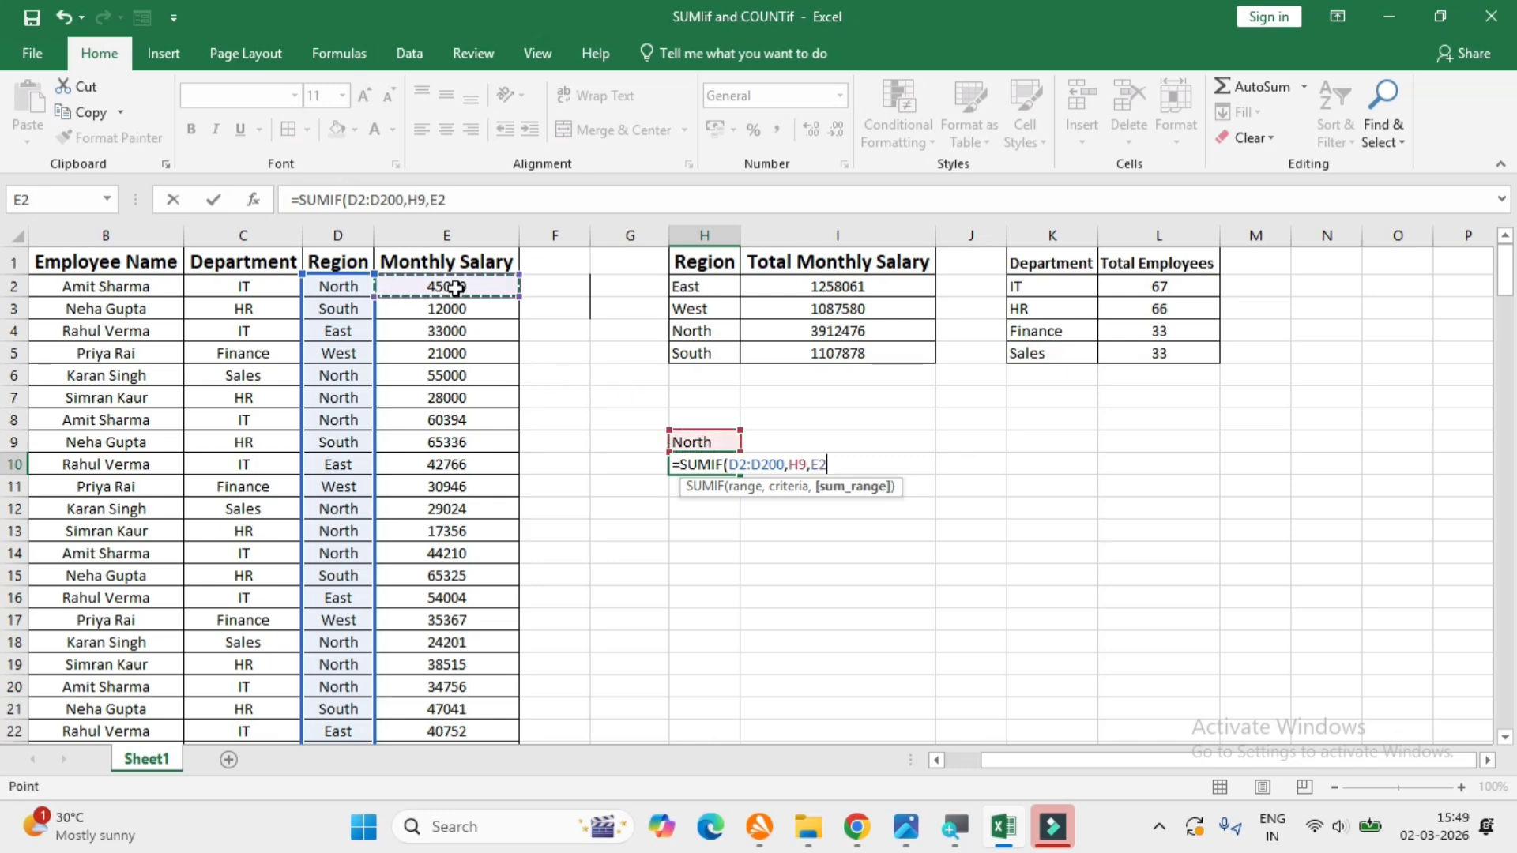
pyautogui.hotkey('ctrl', 'shift', 'Down')
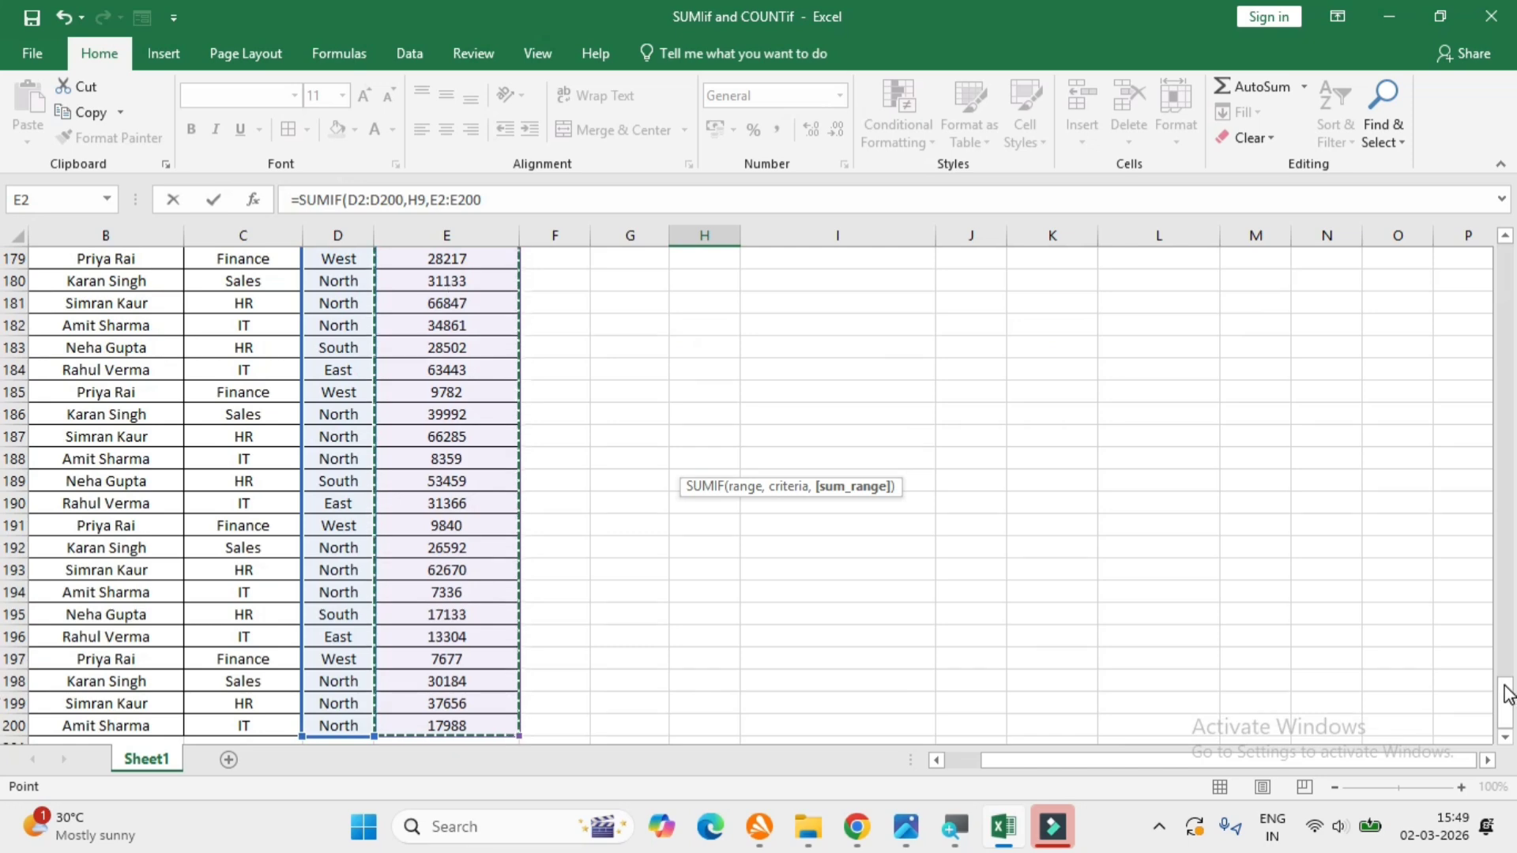
pyautogui.moveTo(1505, 695); pyautogui.dragTo(1465, 254)
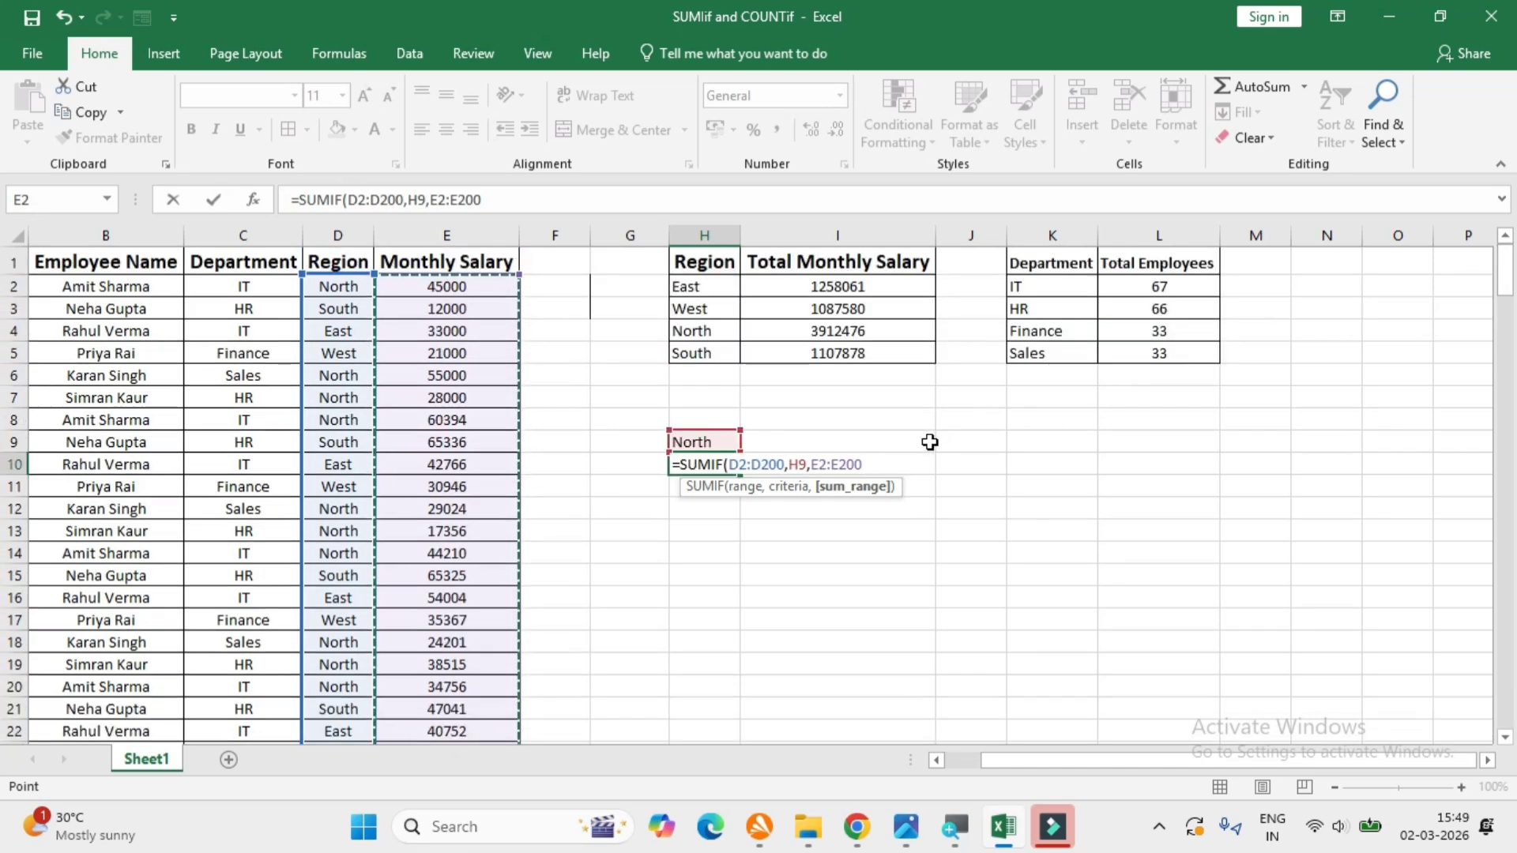
pyautogui.press('Return')
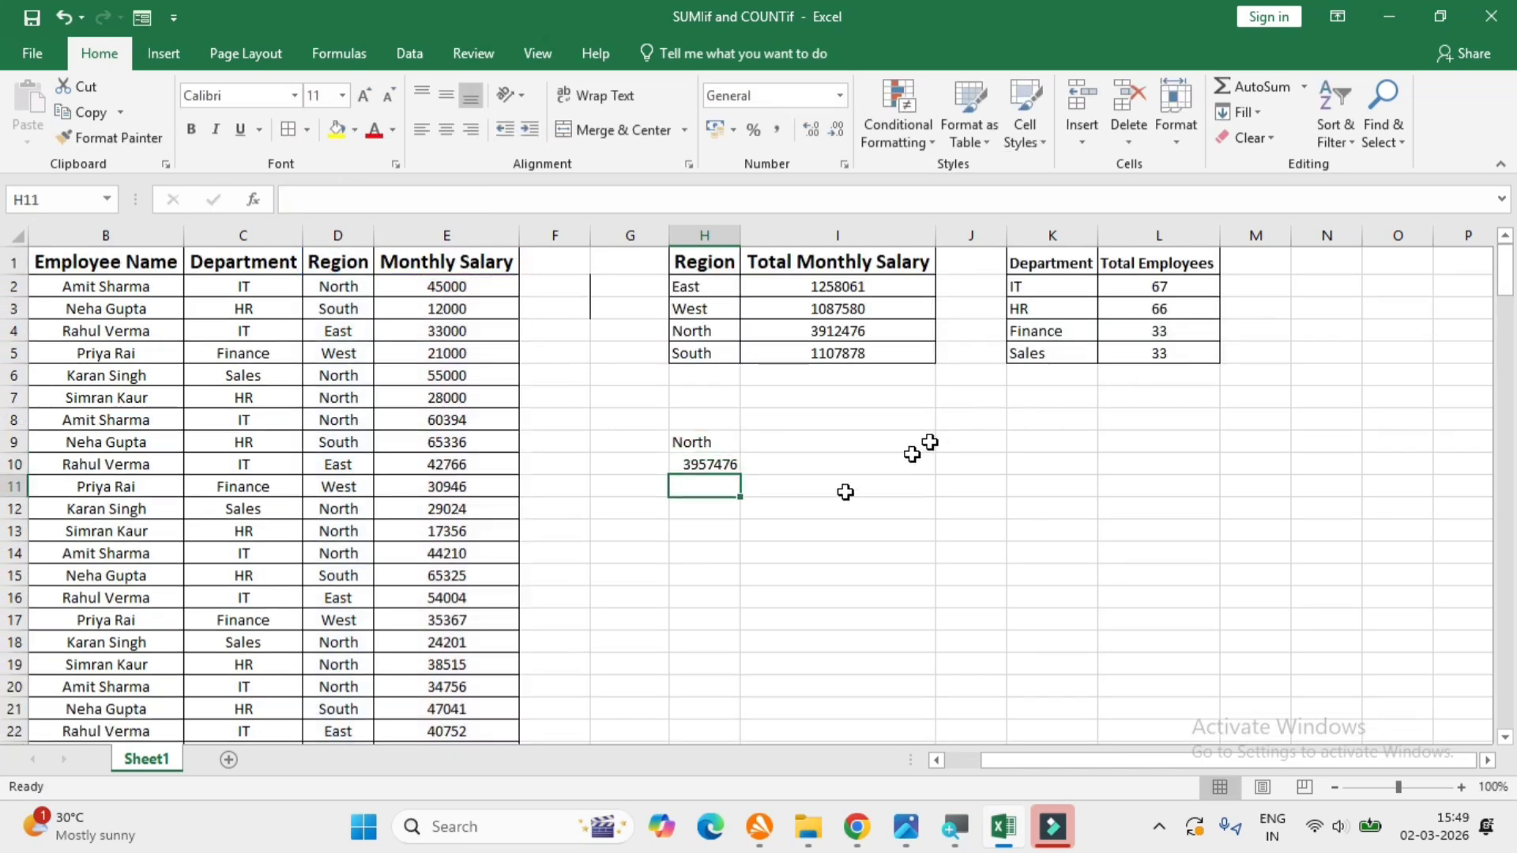
pyautogui.click(701, 464)
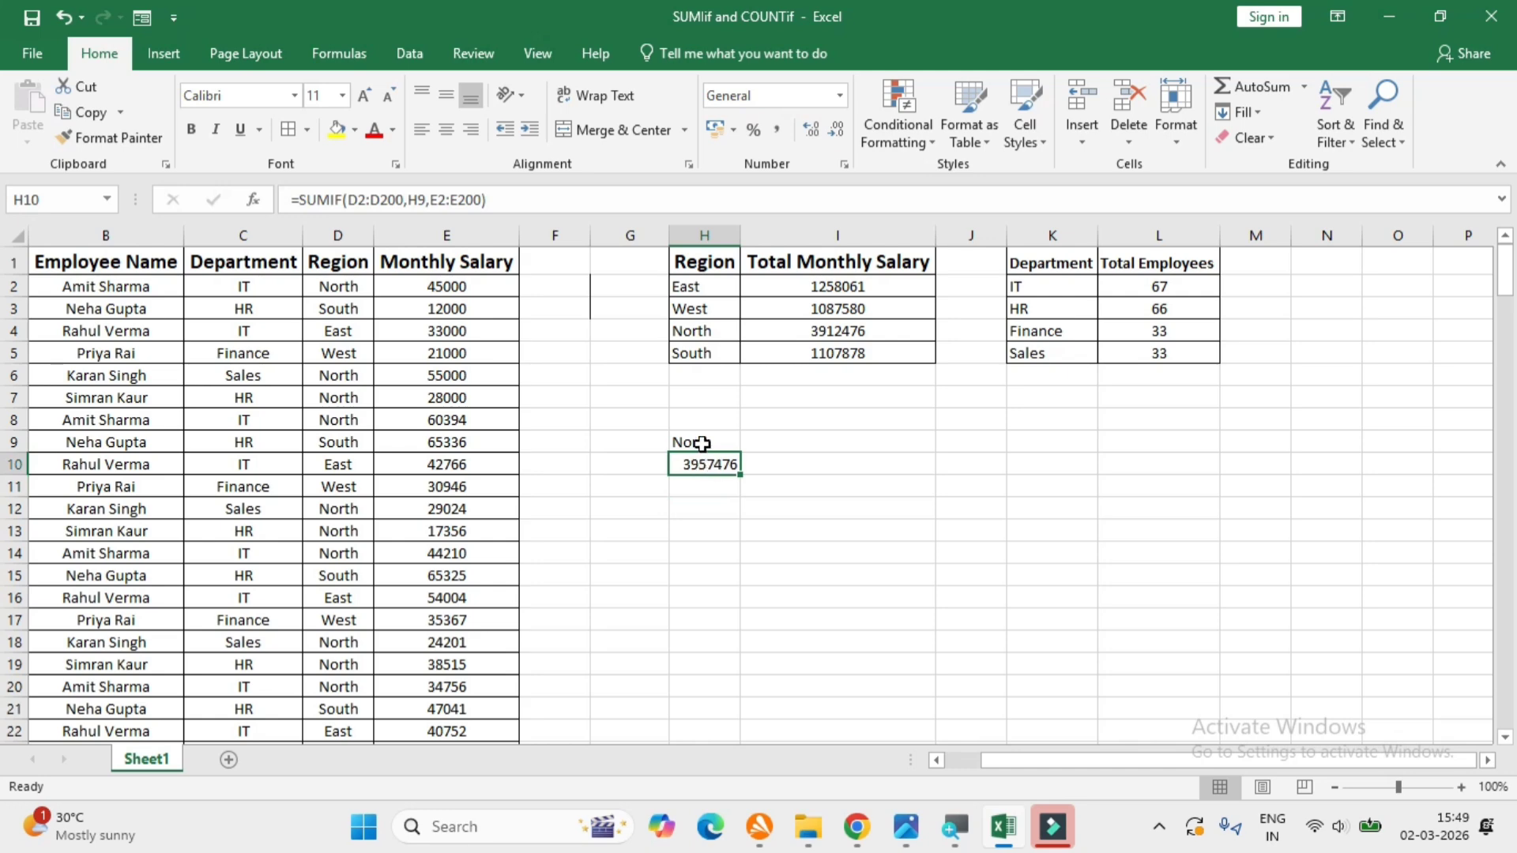
# Step: Change the region criterion in H9 to East and check the SUMIF total in H10
pyautogui.click(701, 443)
pyautogui.write('East')
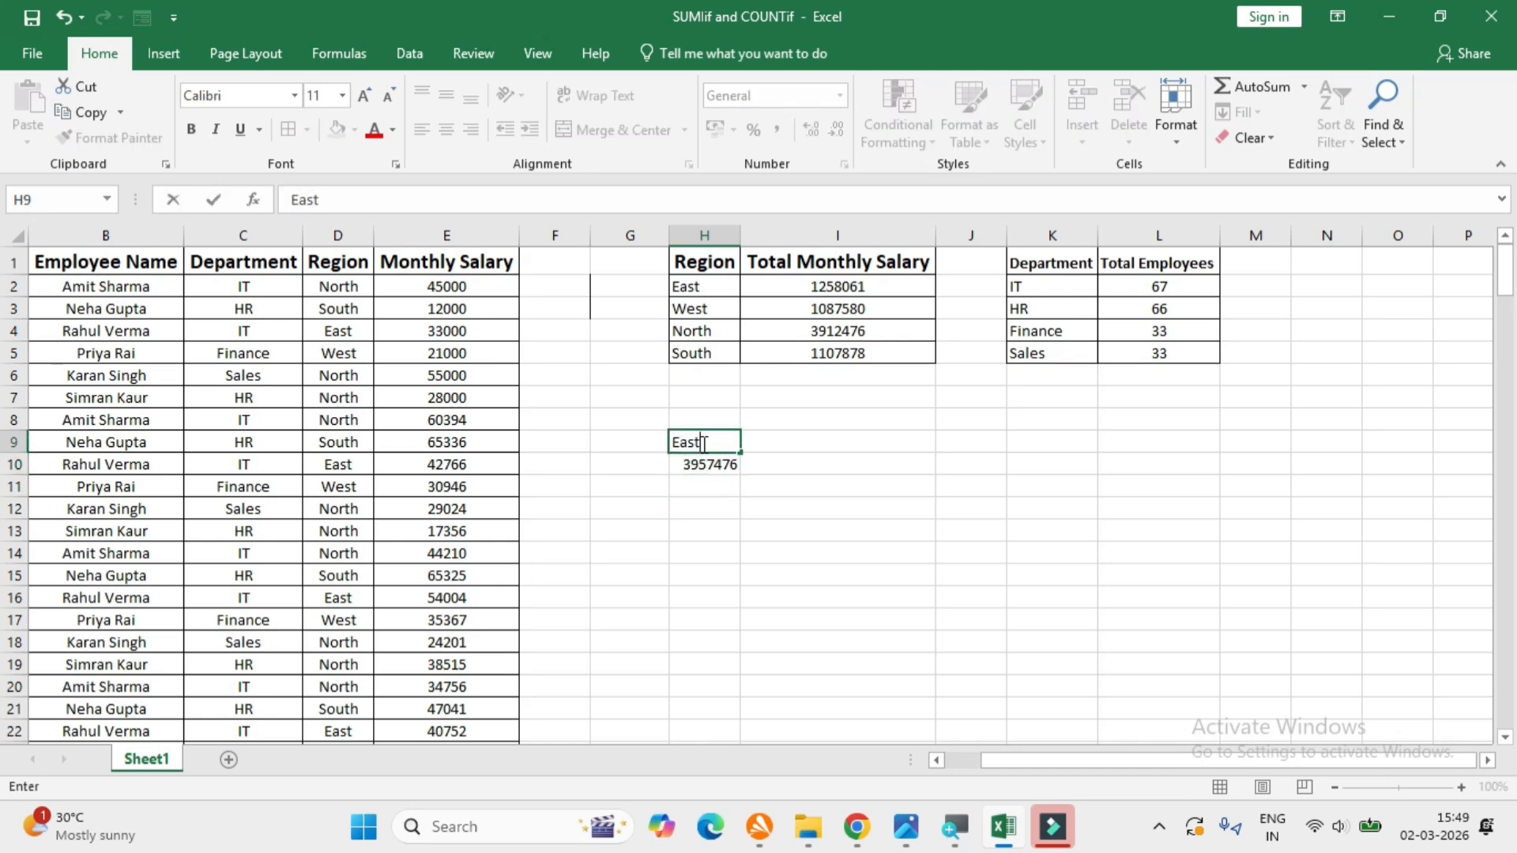
pyautogui.hotkey('ctrl', 'Return')
pyautogui.click(695, 462)
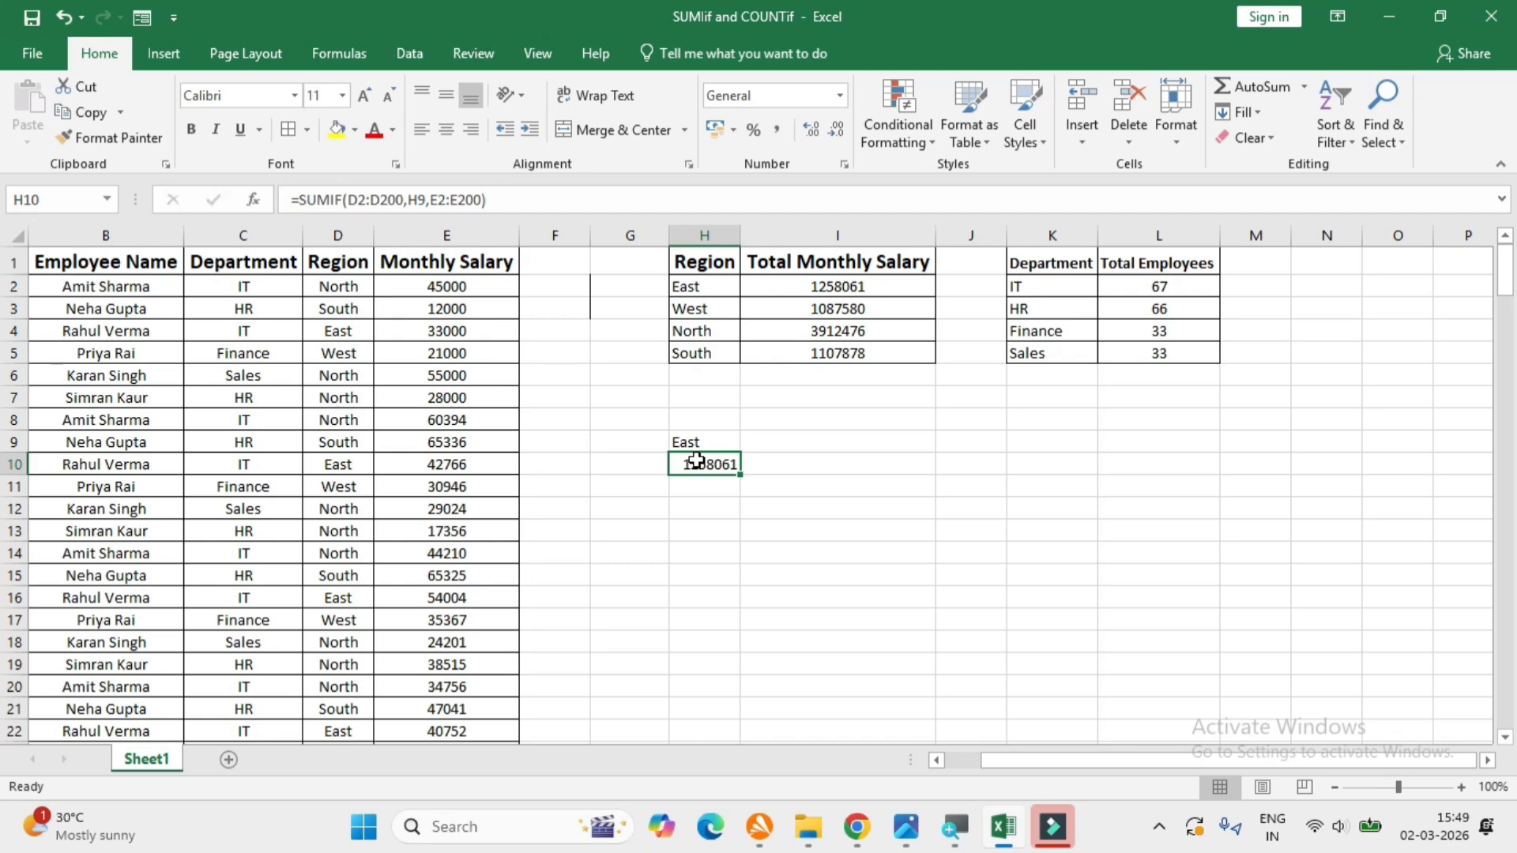
pyautogui.hscroll(-1, 695, 462)
pyautogui.click(508, 487)
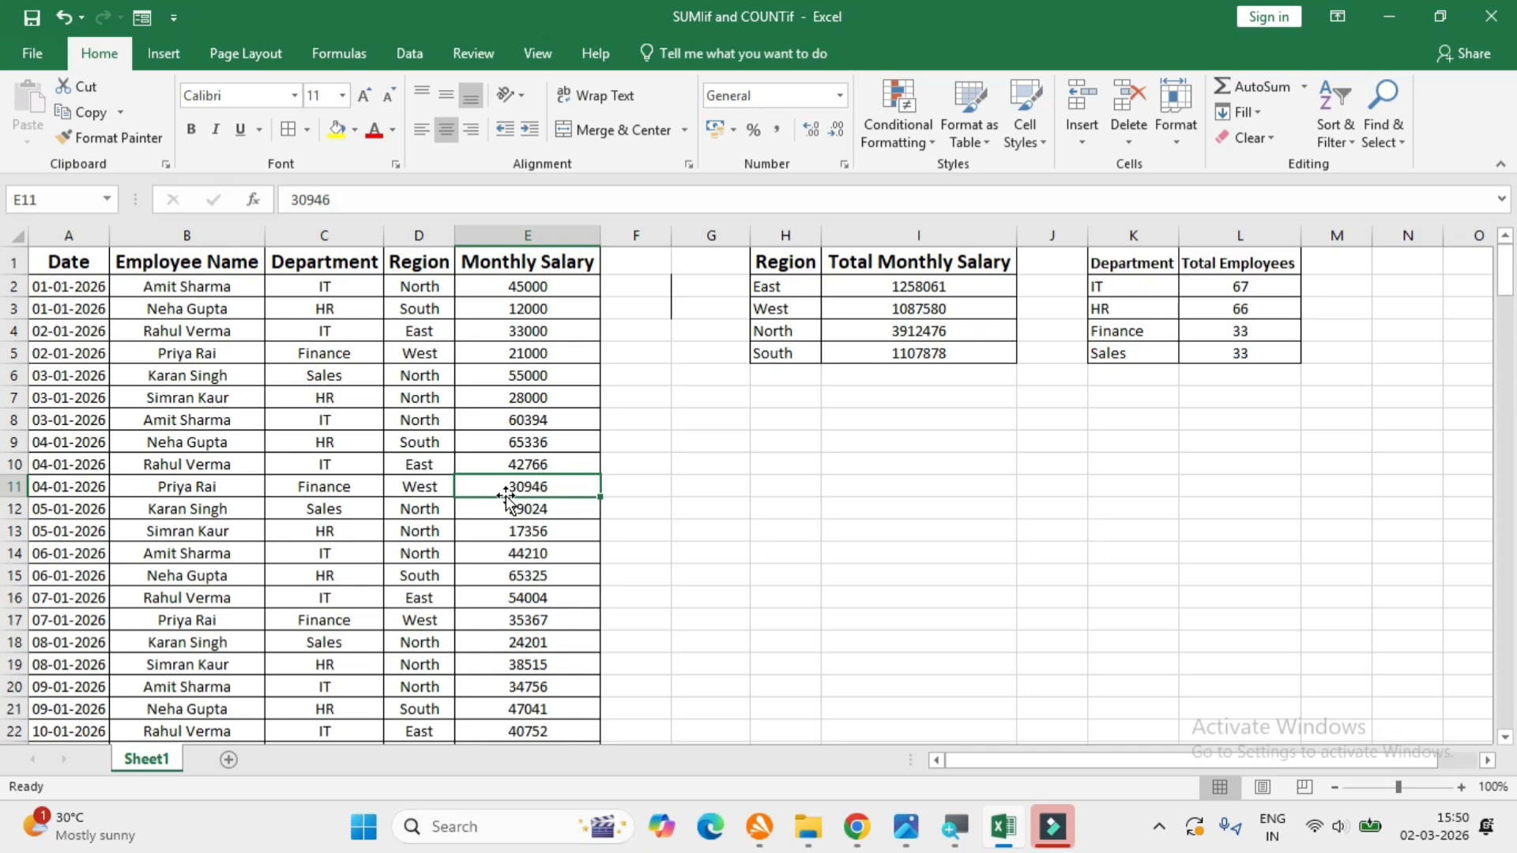
pyautogui.click(340, 438)
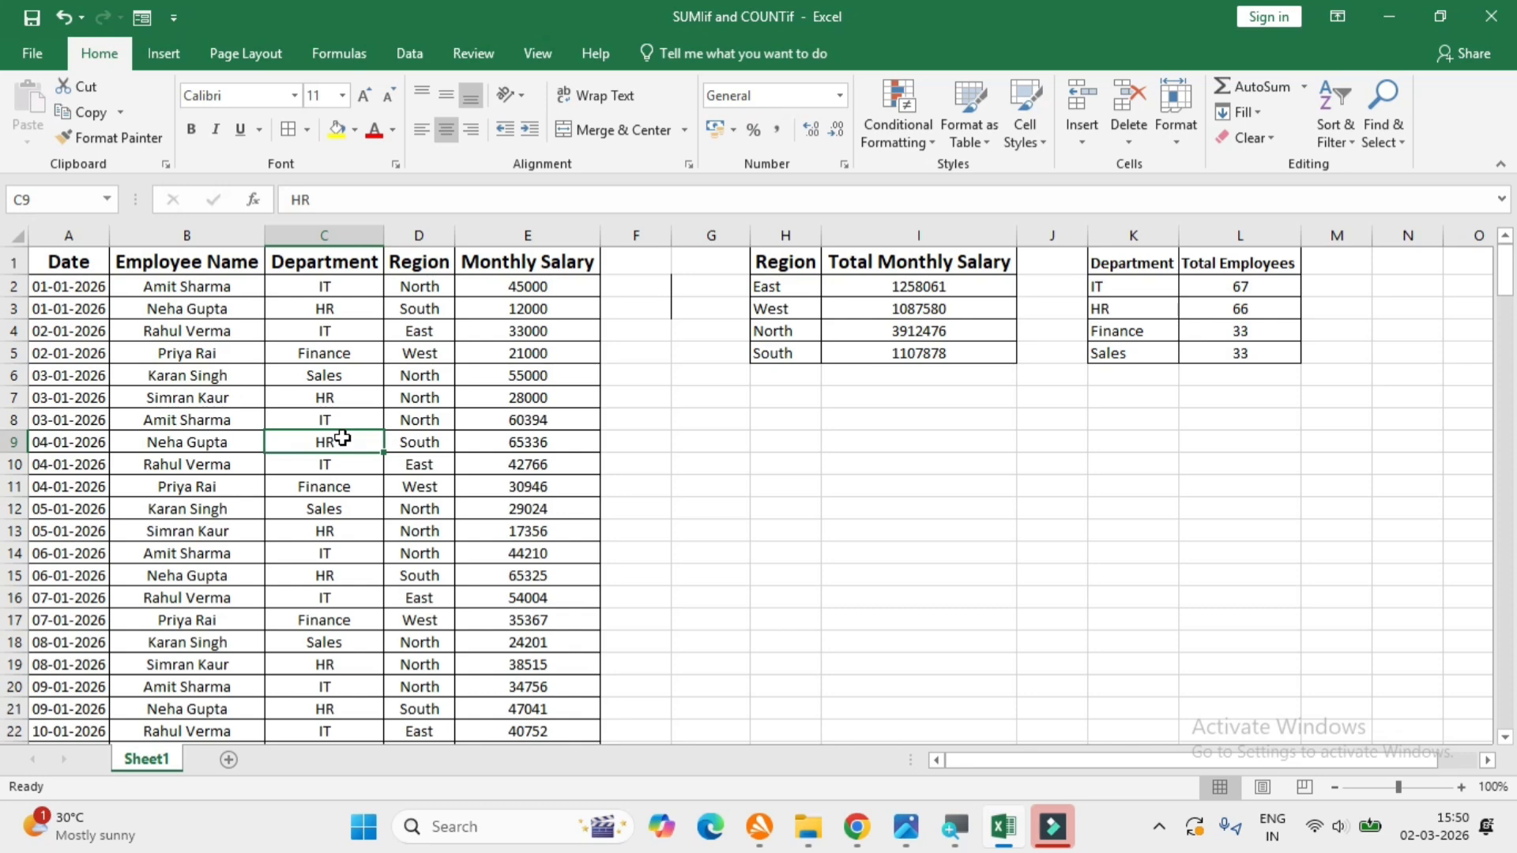
pyautogui.click(881, 305)
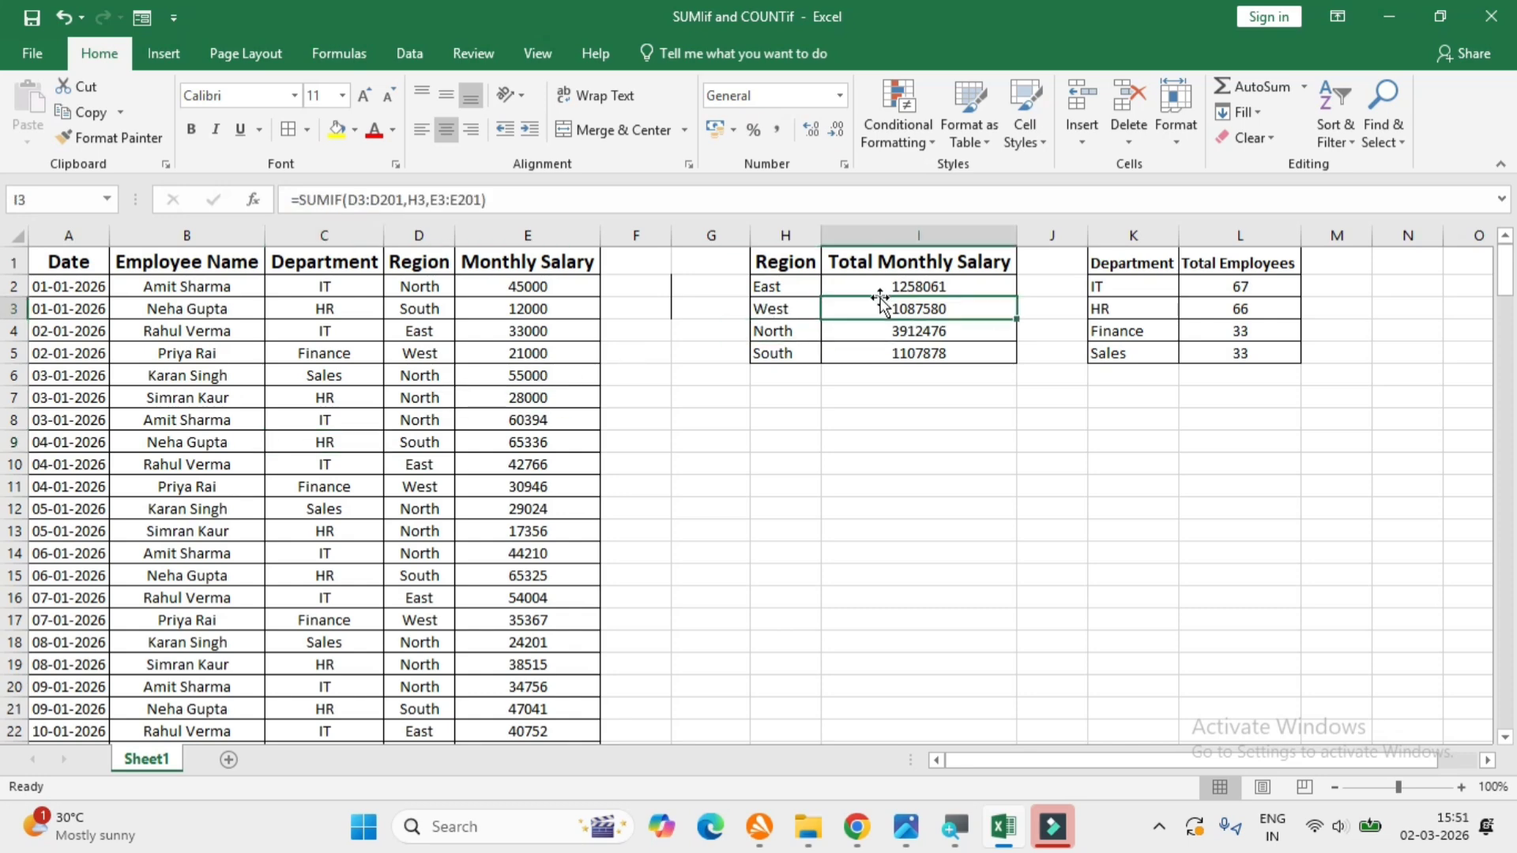
# Step: Start a new record in row 201 below the employee data with the date 01-04-2026 and the employee's full name
pyautogui.click(362, 484)
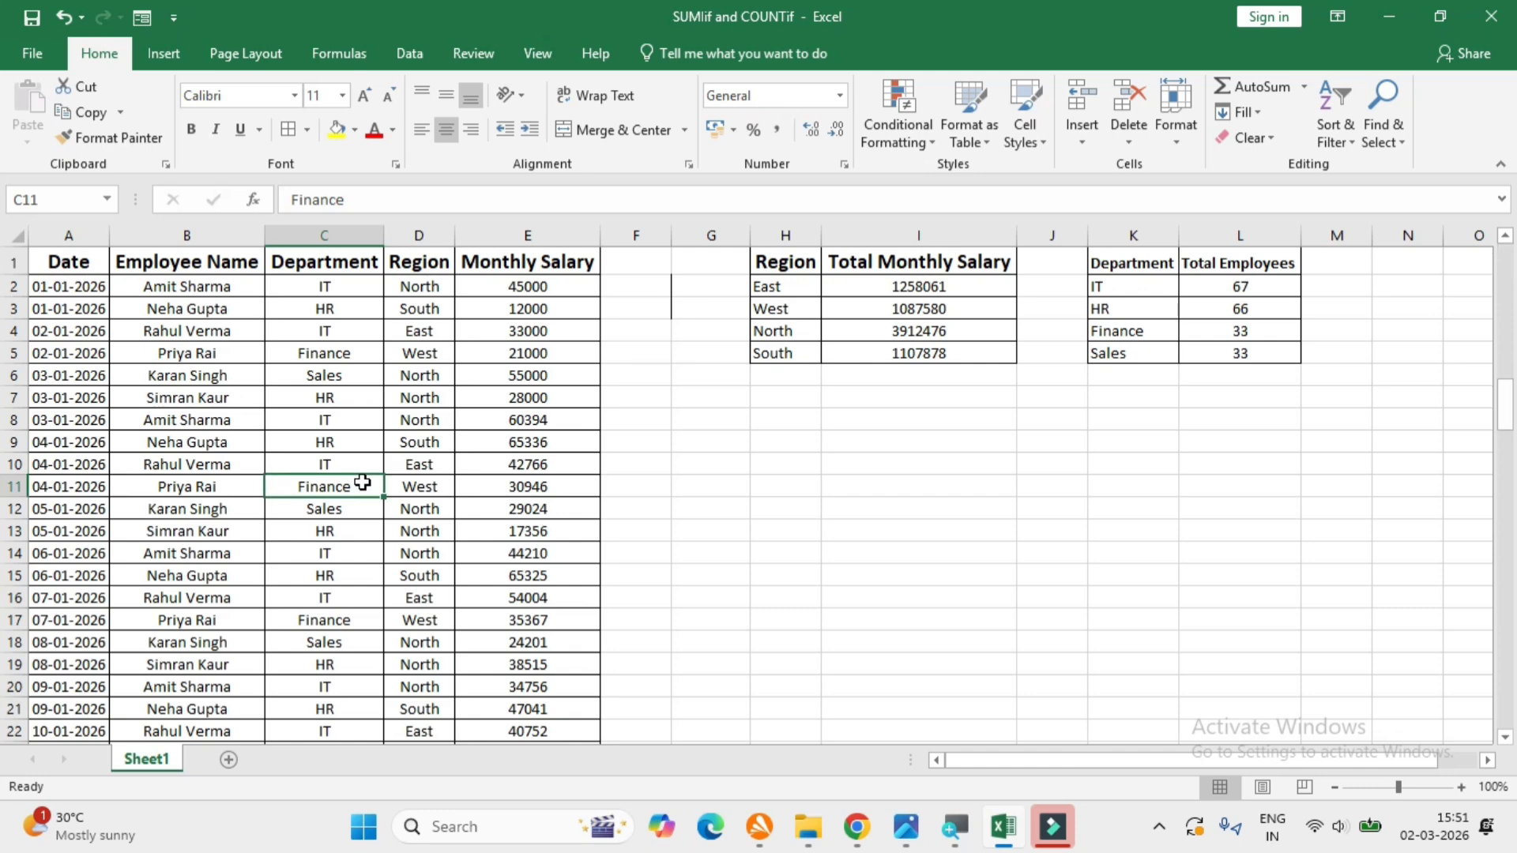
pyautogui.hotkey('ctrl', 'Down')
pyautogui.click(43, 642)
pyautogui.write('01/')
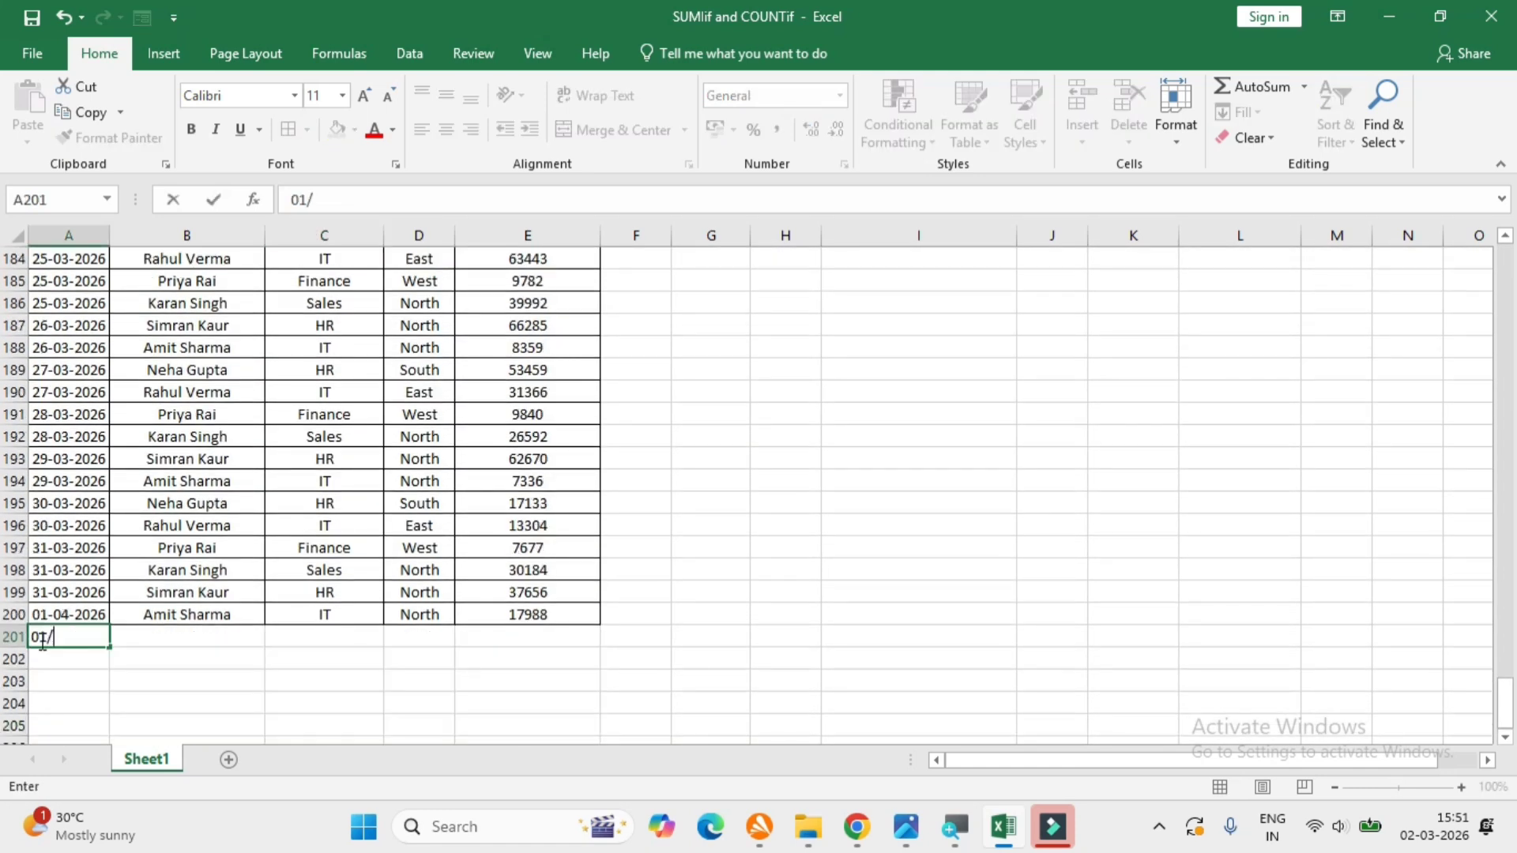
pyautogui.write('04/2026')
pyautogui.press('Tab')
pyautogui.write('Sourav Kumar')
pyautogui.press('Tab')
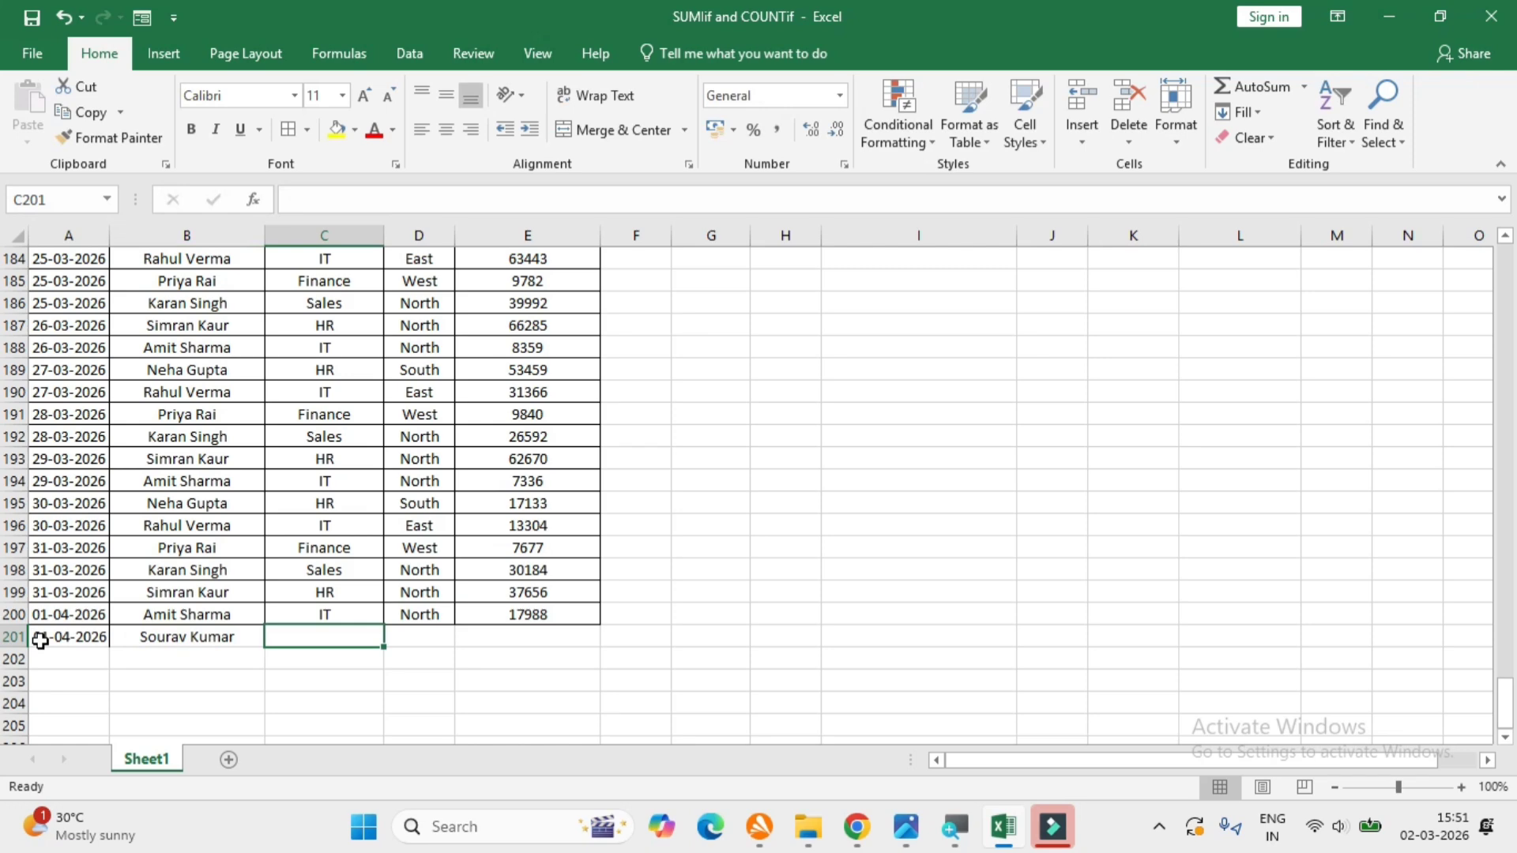
# Step: Complete row 201 with department Hr, region East and a monthly salary of 51000
pyautogui.write('Hr')
pyautogui.press('Tab')
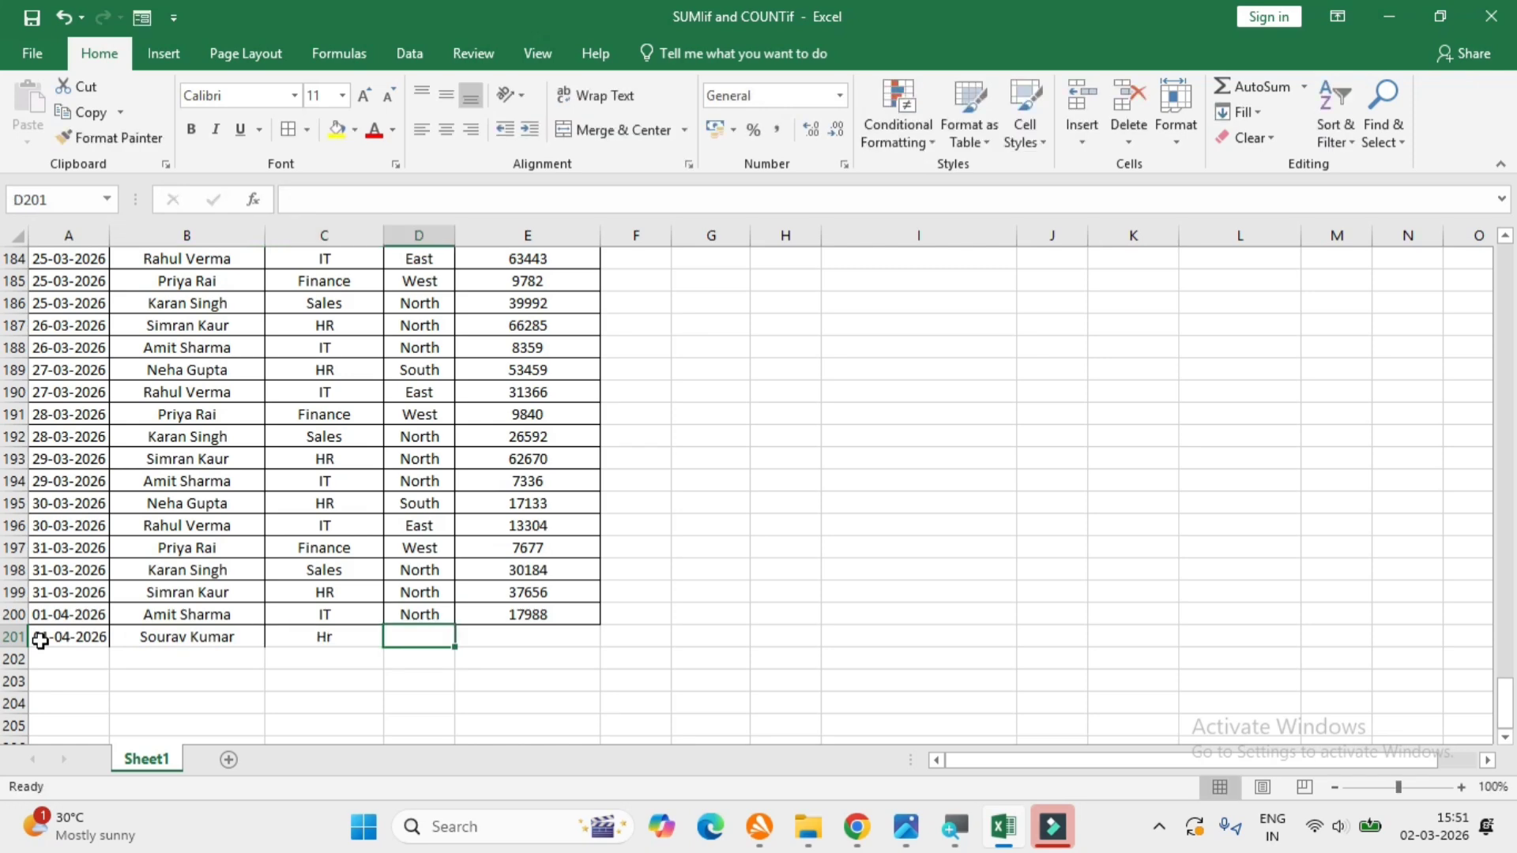
pyautogui.write('East')
pyautogui.press('Tab')
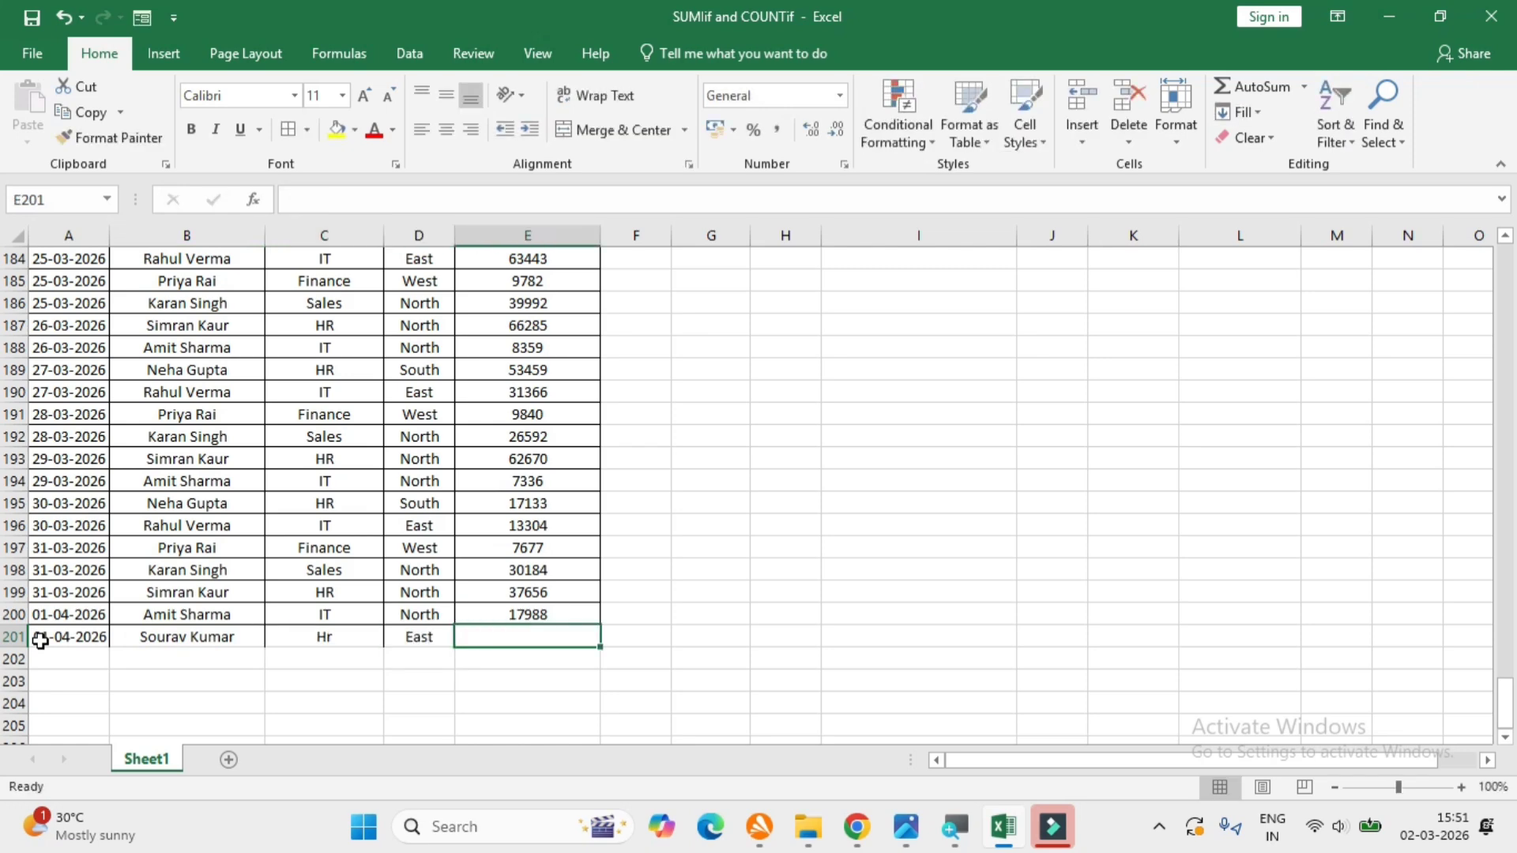
pyautogui.write('51000')
pyautogui.hotkey('ctrl', 'Return')
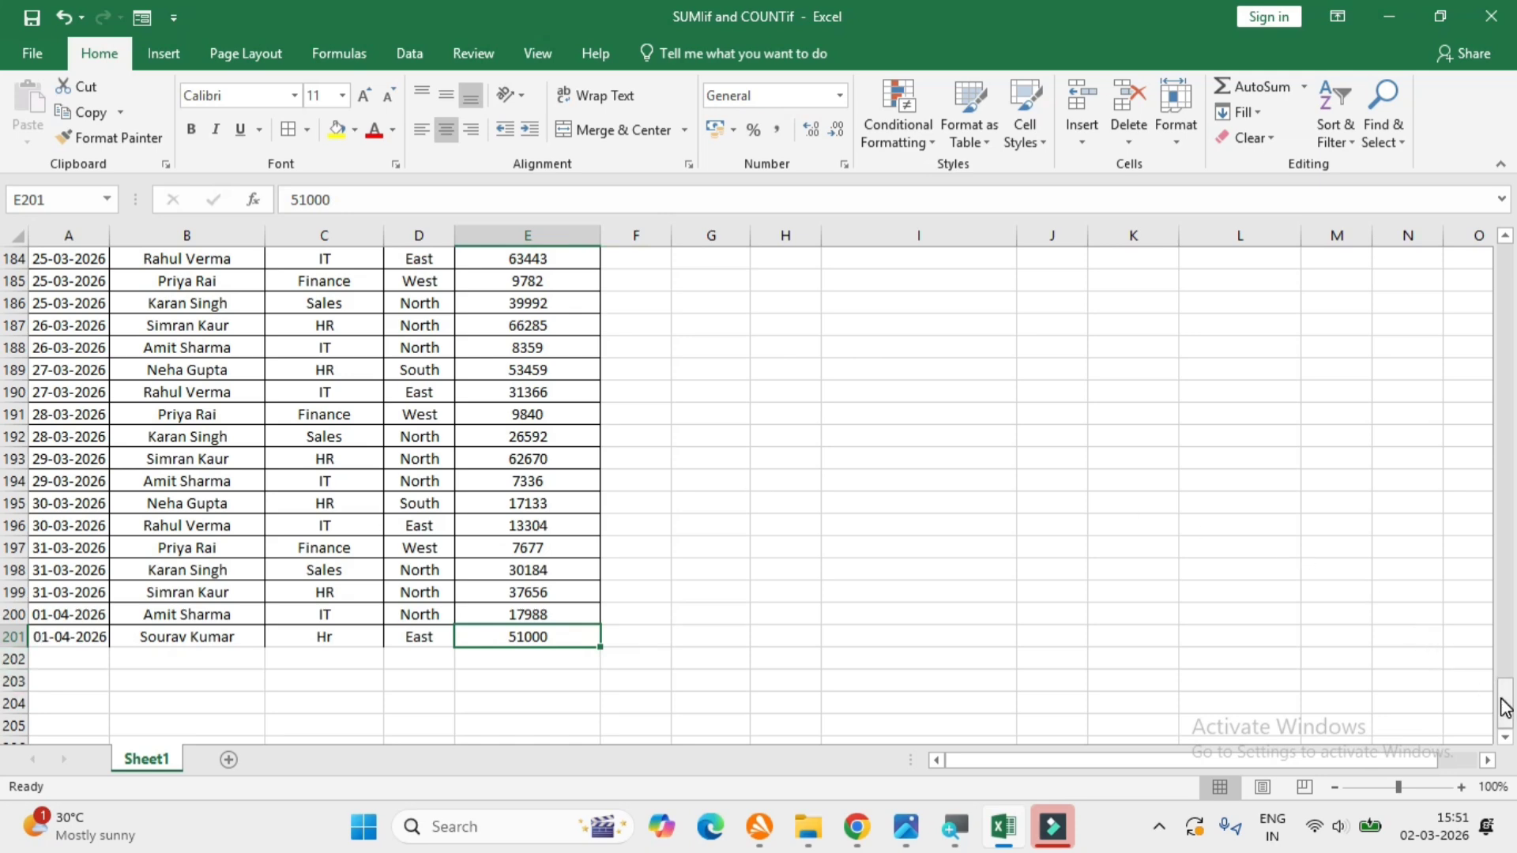
# Step: Check the East total and its SUMIF ranges in I2 against the extended employee data
pyautogui.moveTo(1505, 707); pyautogui.dragTo(1504, 261)
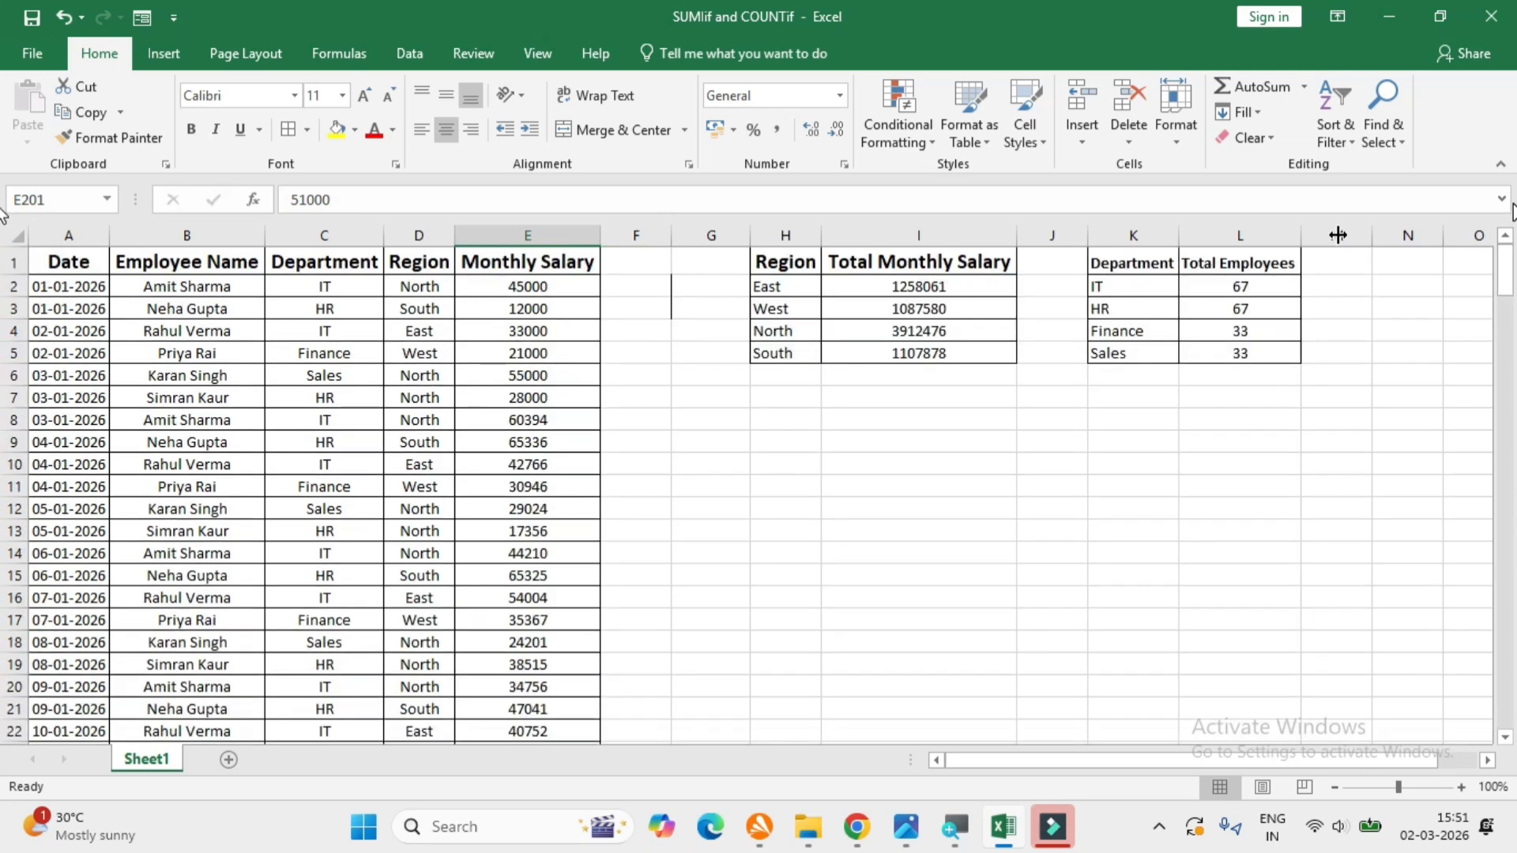
pyautogui.click(882, 291)
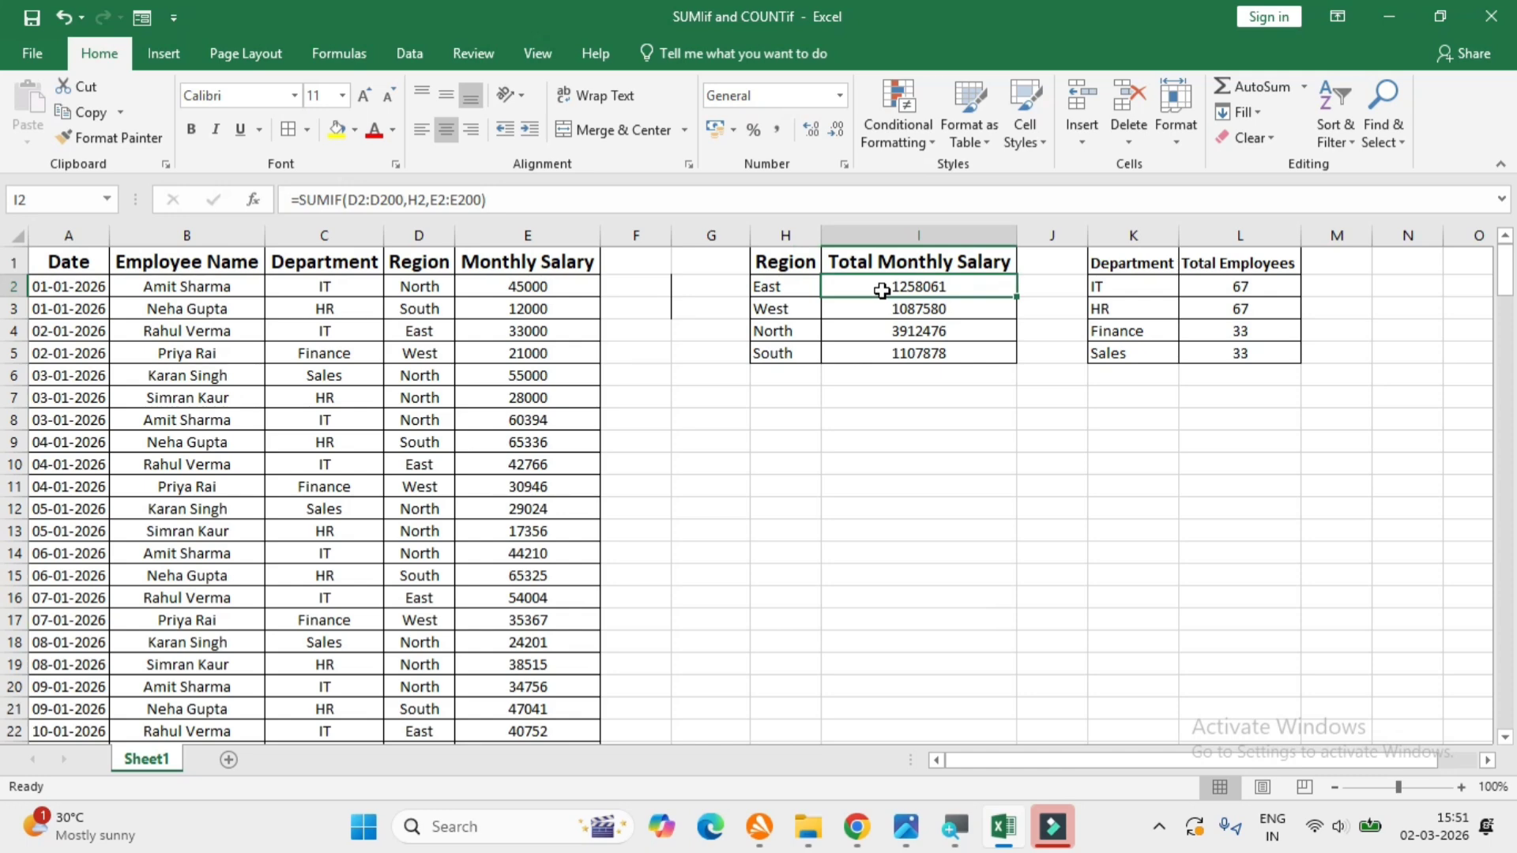
pyautogui.click(416, 413)
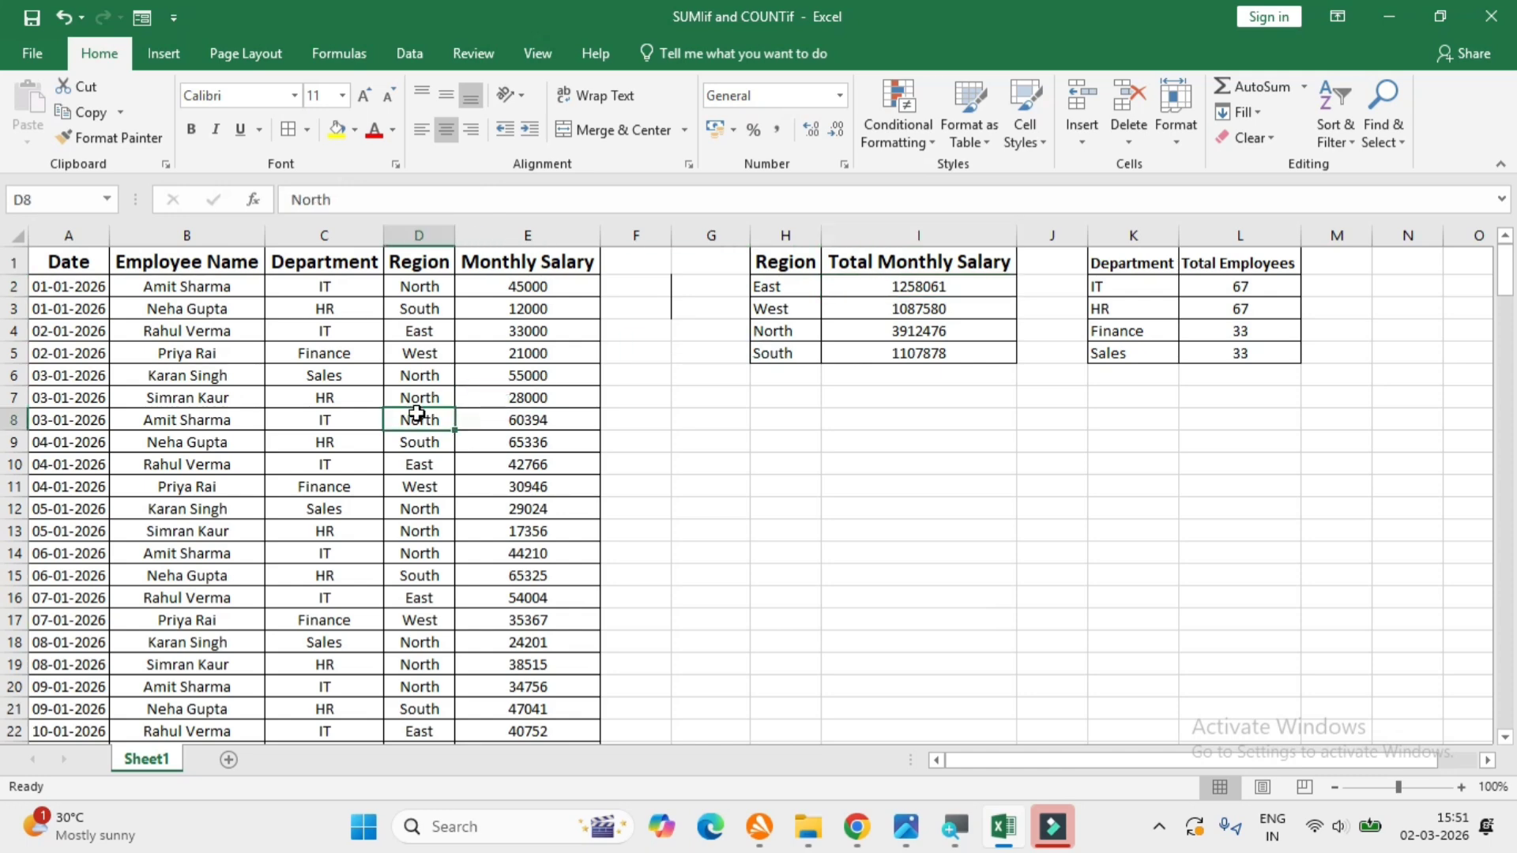
pyautogui.click(926, 280)
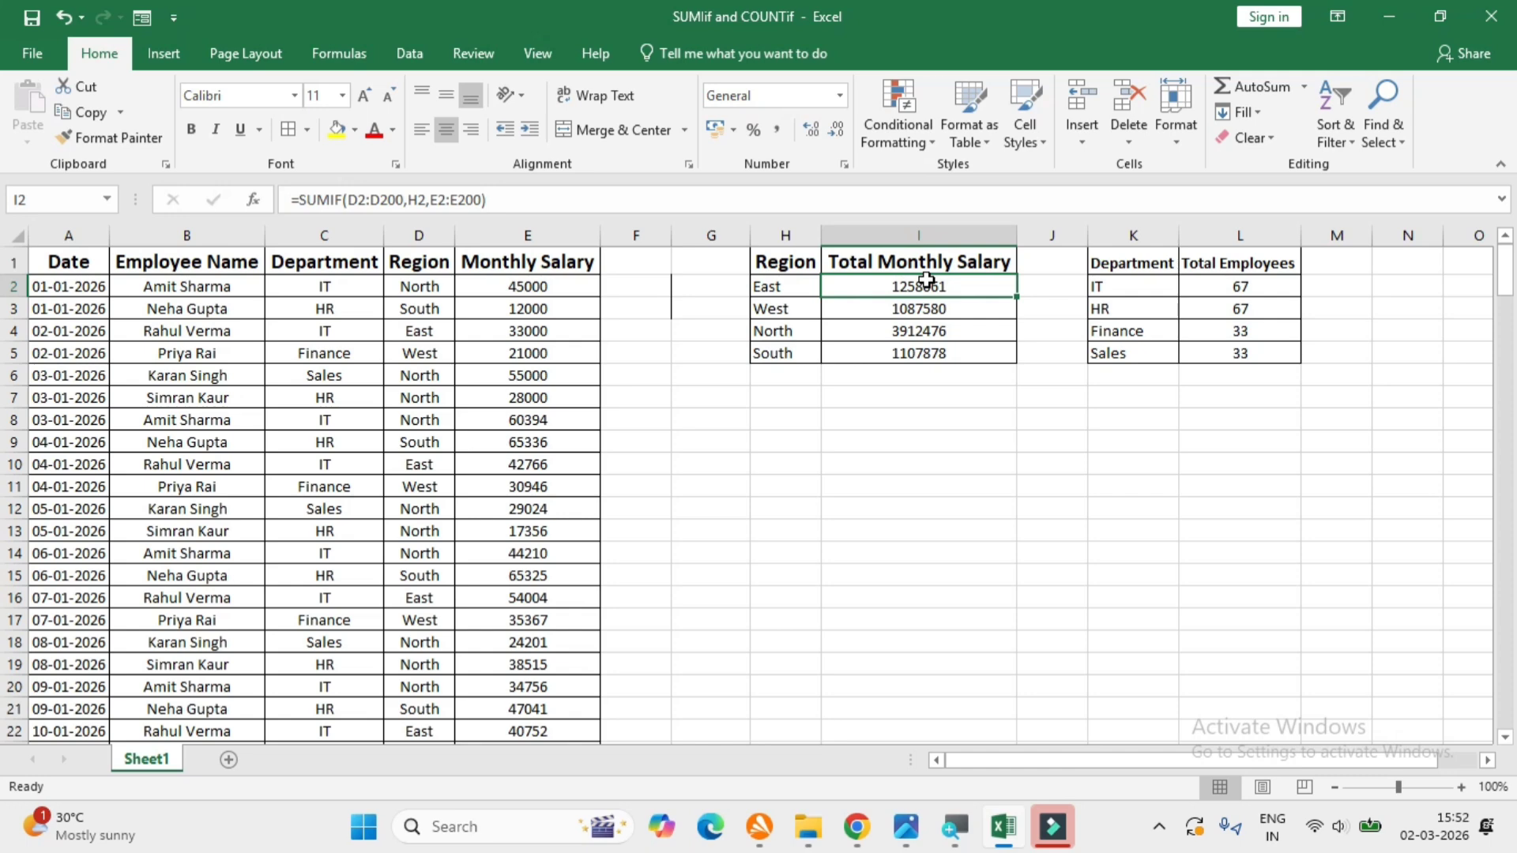
# Step: Convert the employee data in A1:E201 into a table with headers
pyautogui.click(488, 378)
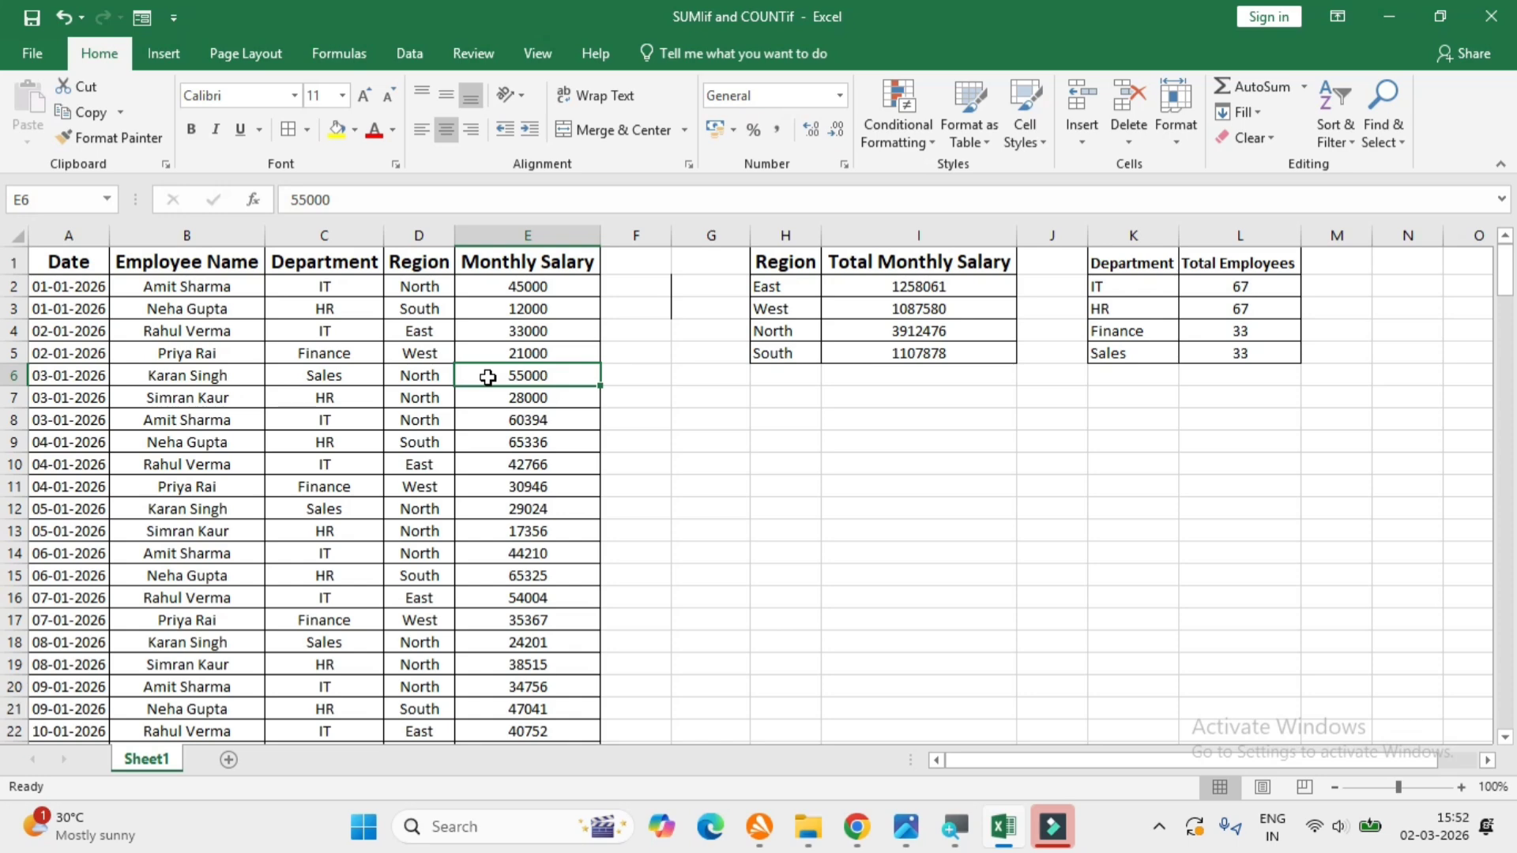
pyautogui.hotkey('ctrl', 't')
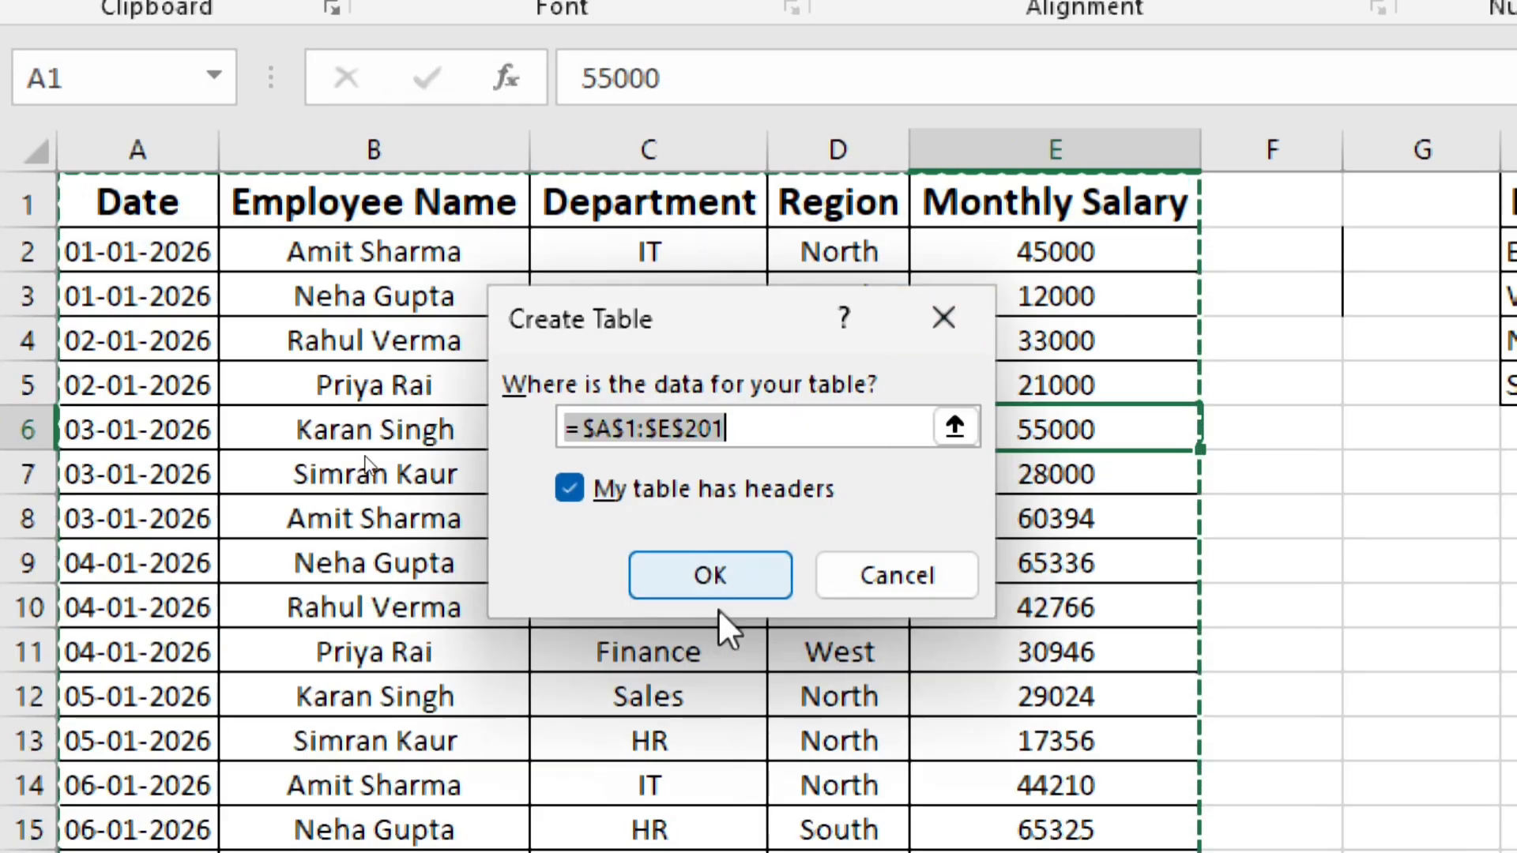
pyautogui.click(725, 561)
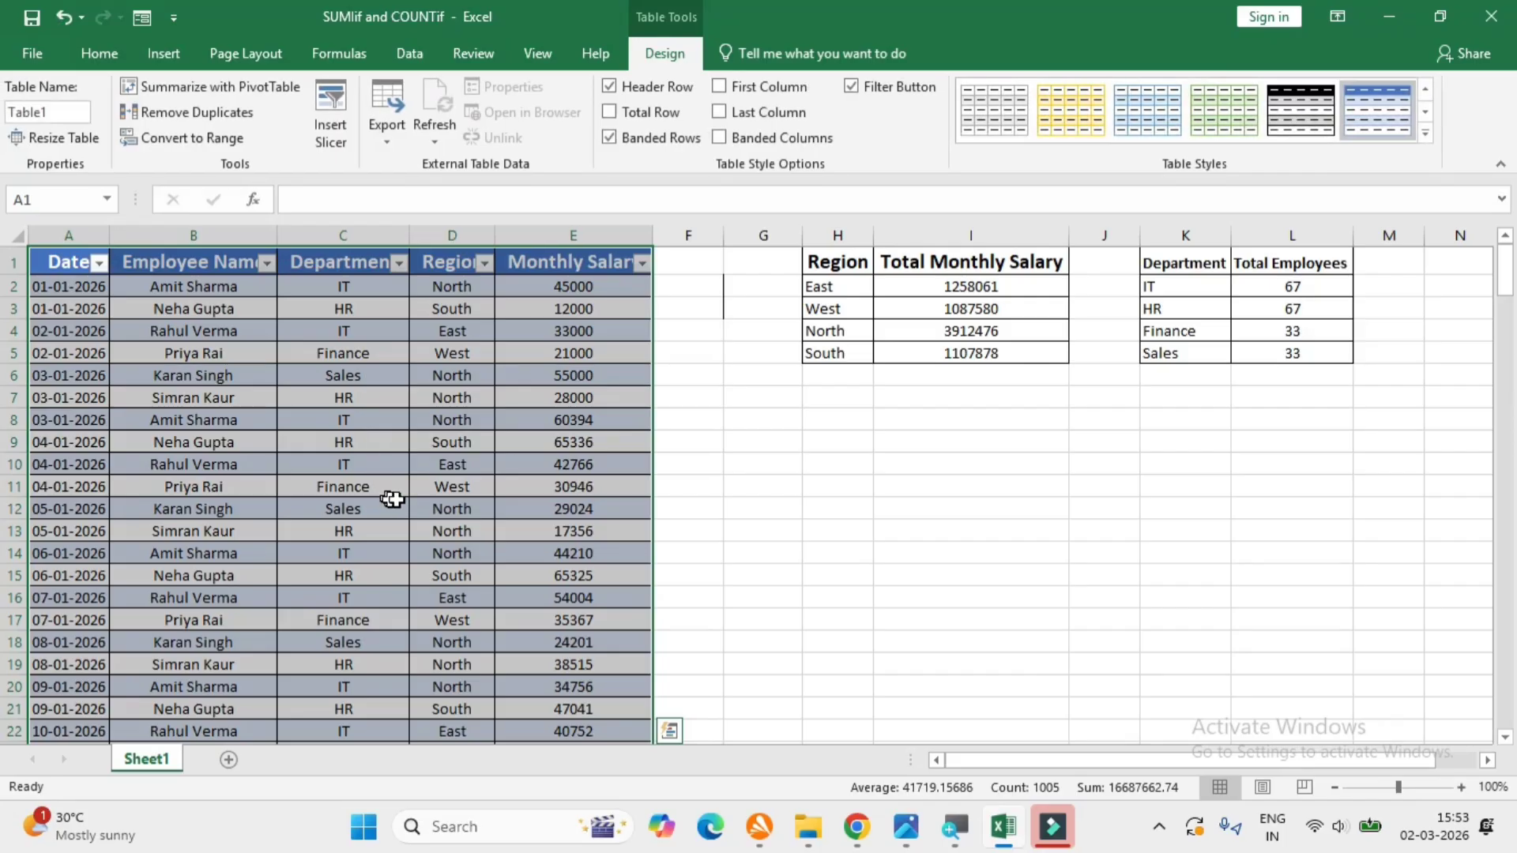
pyautogui.click(482, 484)
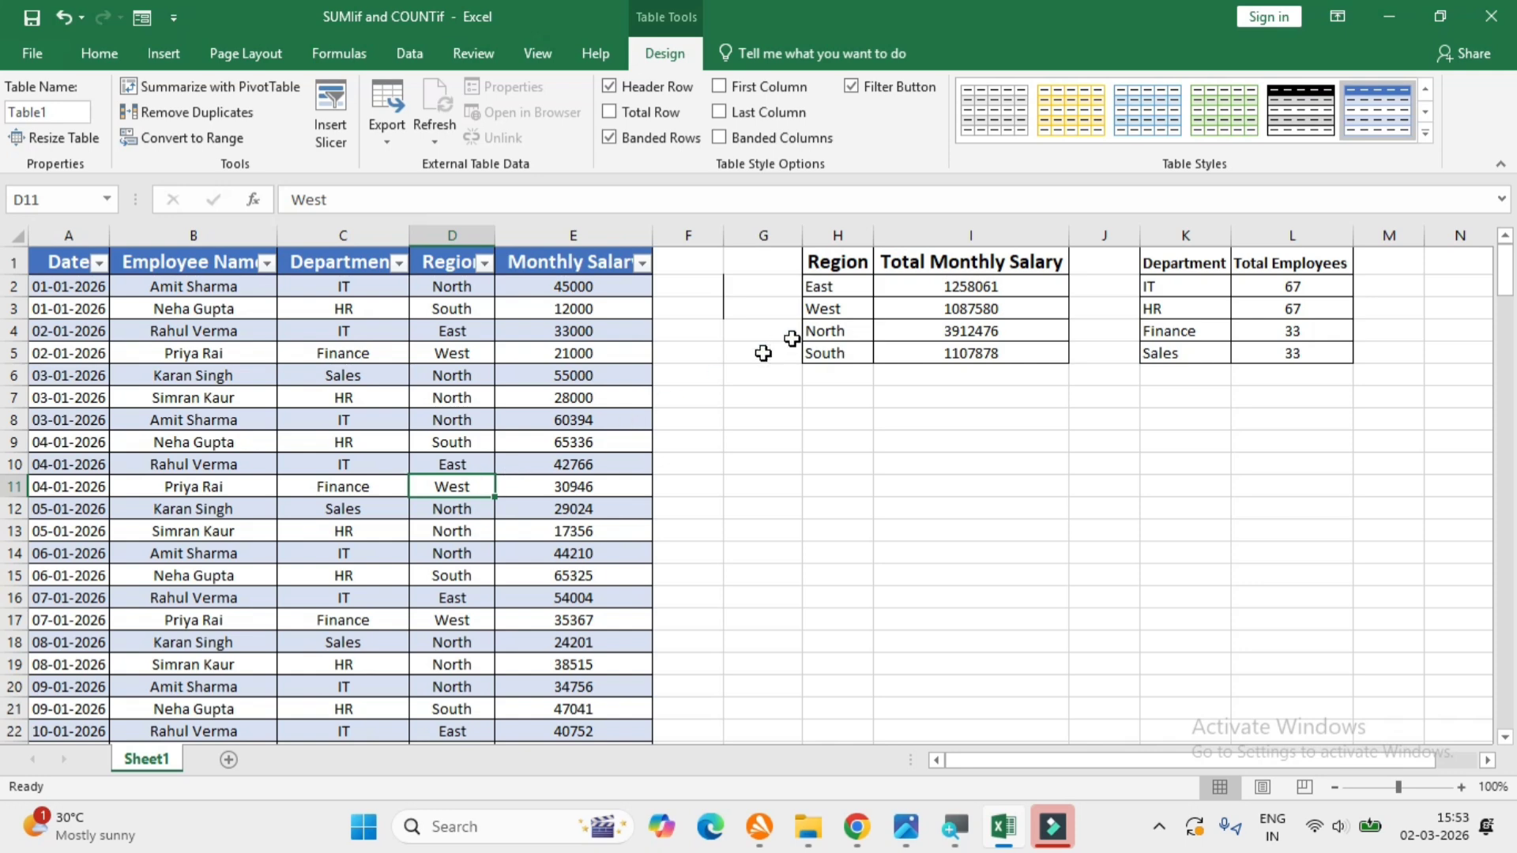
# Step: Replace the I2 formula with a SUMIF over Table1's Region and Monthly Salary columns matching H2, and fill it down to I5
pyautogui.click(943, 289)
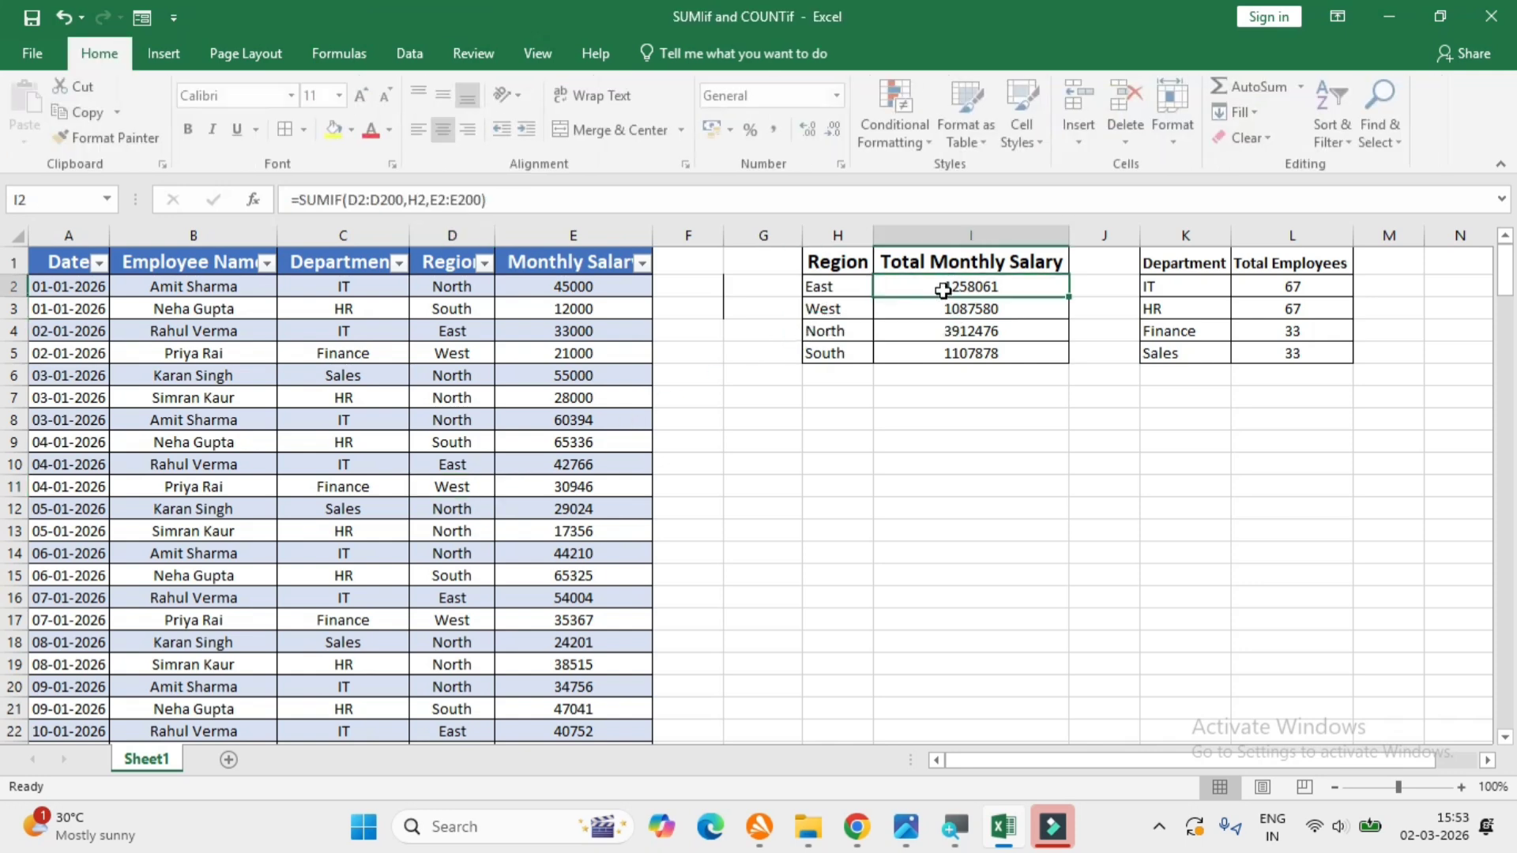
pyautogui.doubleClick(943, 289)
pyautogui.moveTo(1021, 286); pyautogui.dragTo(806, 287)
pyautogui.press('BackSpace')
pyautogui.write('=SUMIF(')
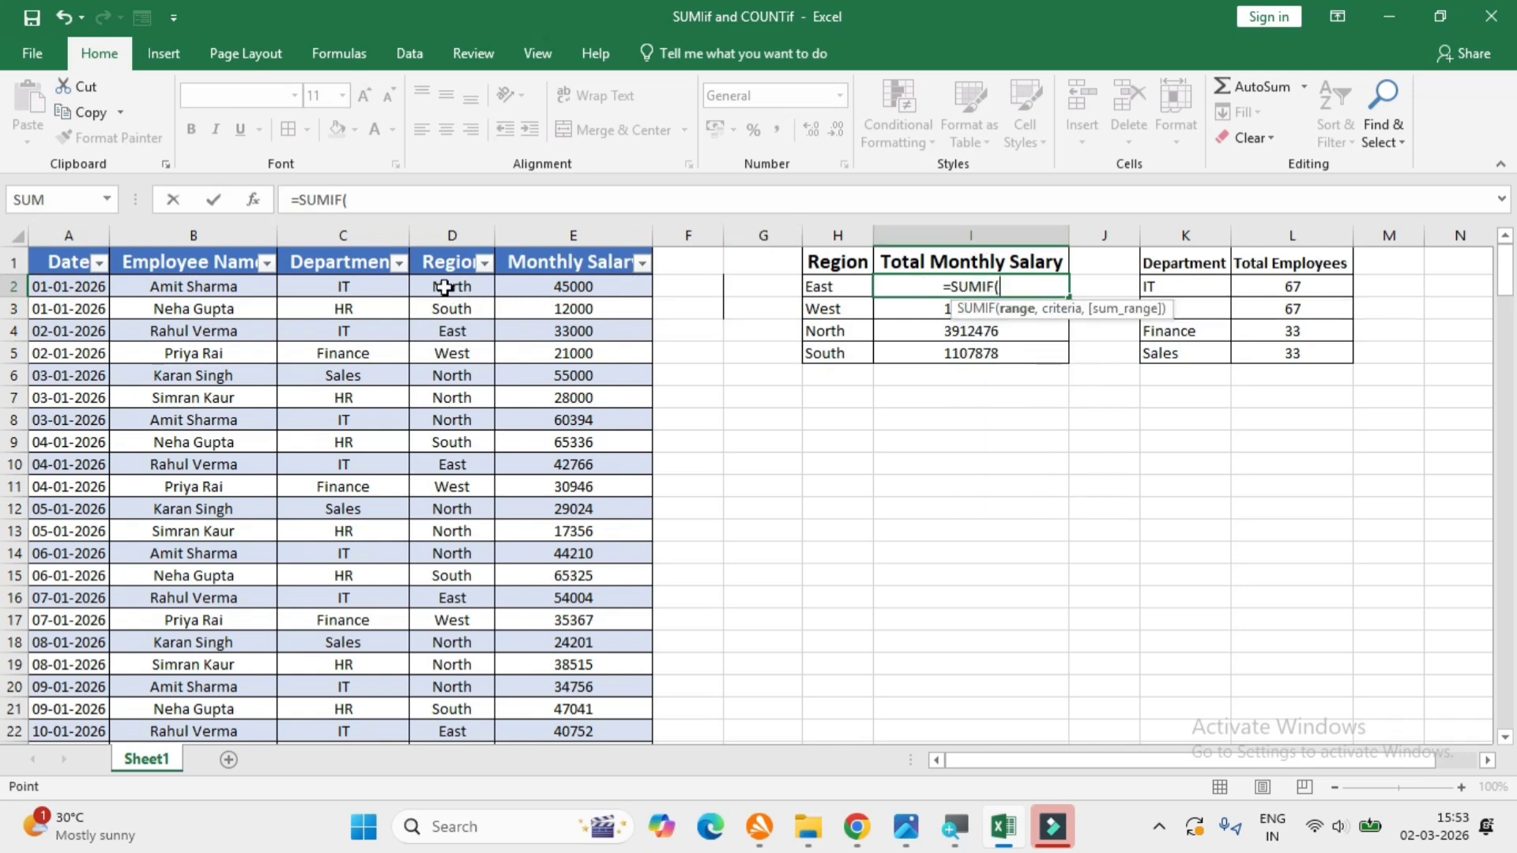
pyautogui.click(446, 288)
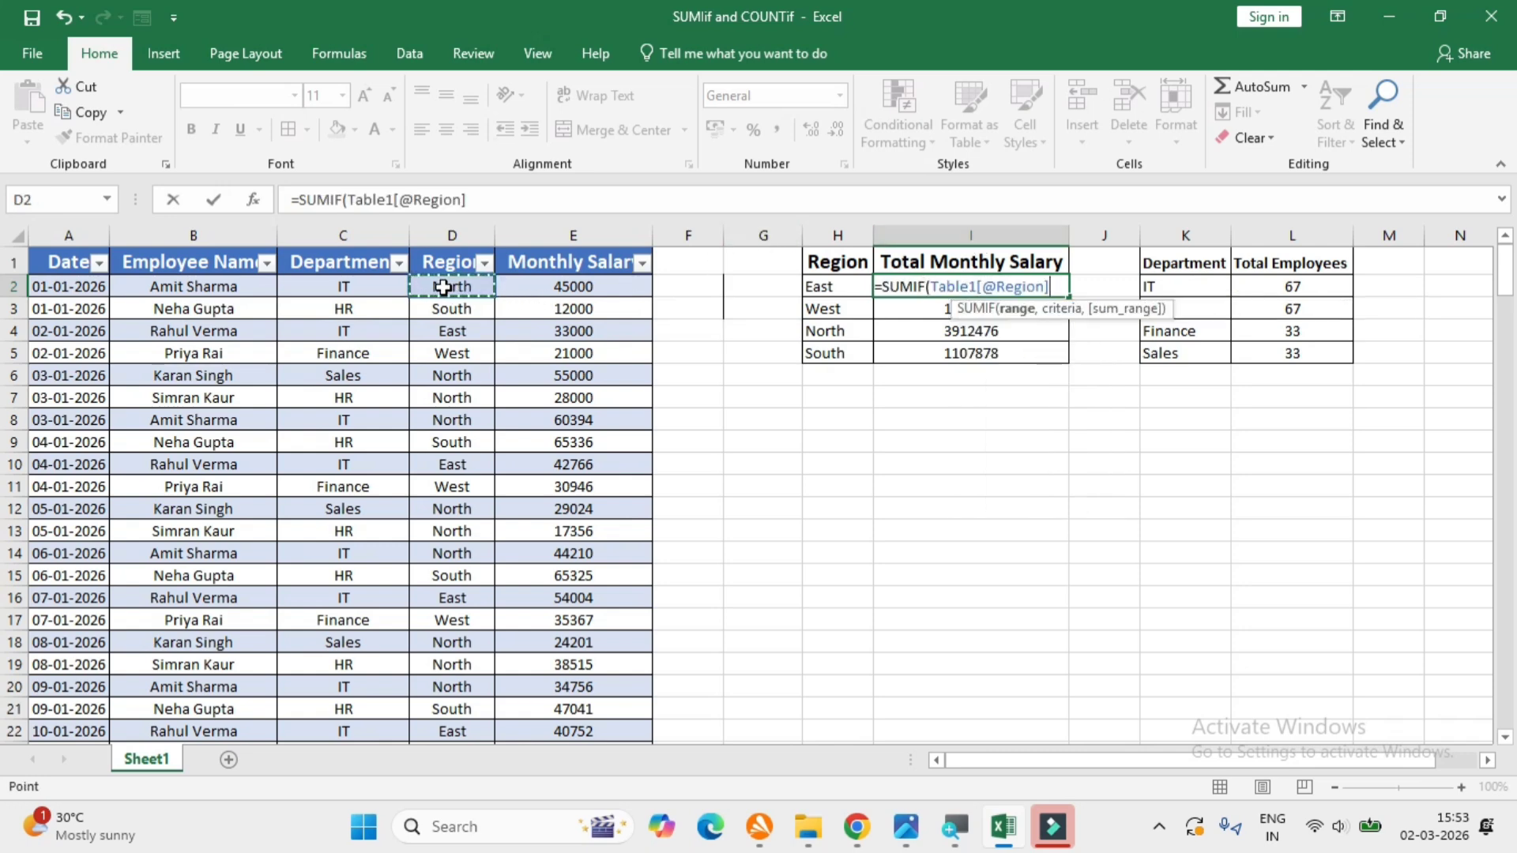
pyautogui.hotkey('ctrl', 'shift', 'Down')
pyautogui.write(',')
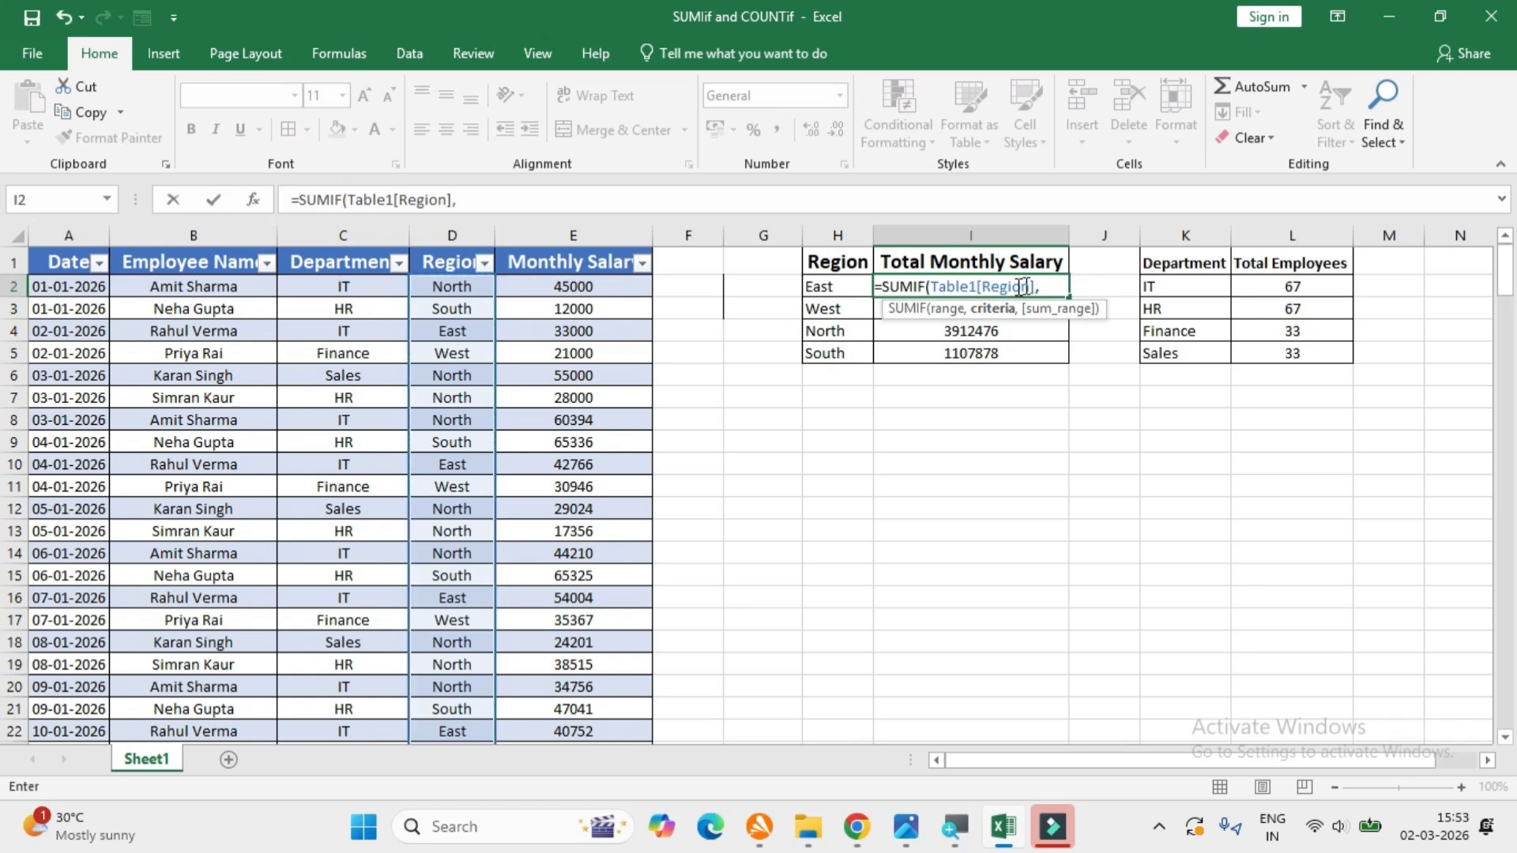
pyautogui.click(826, 287)
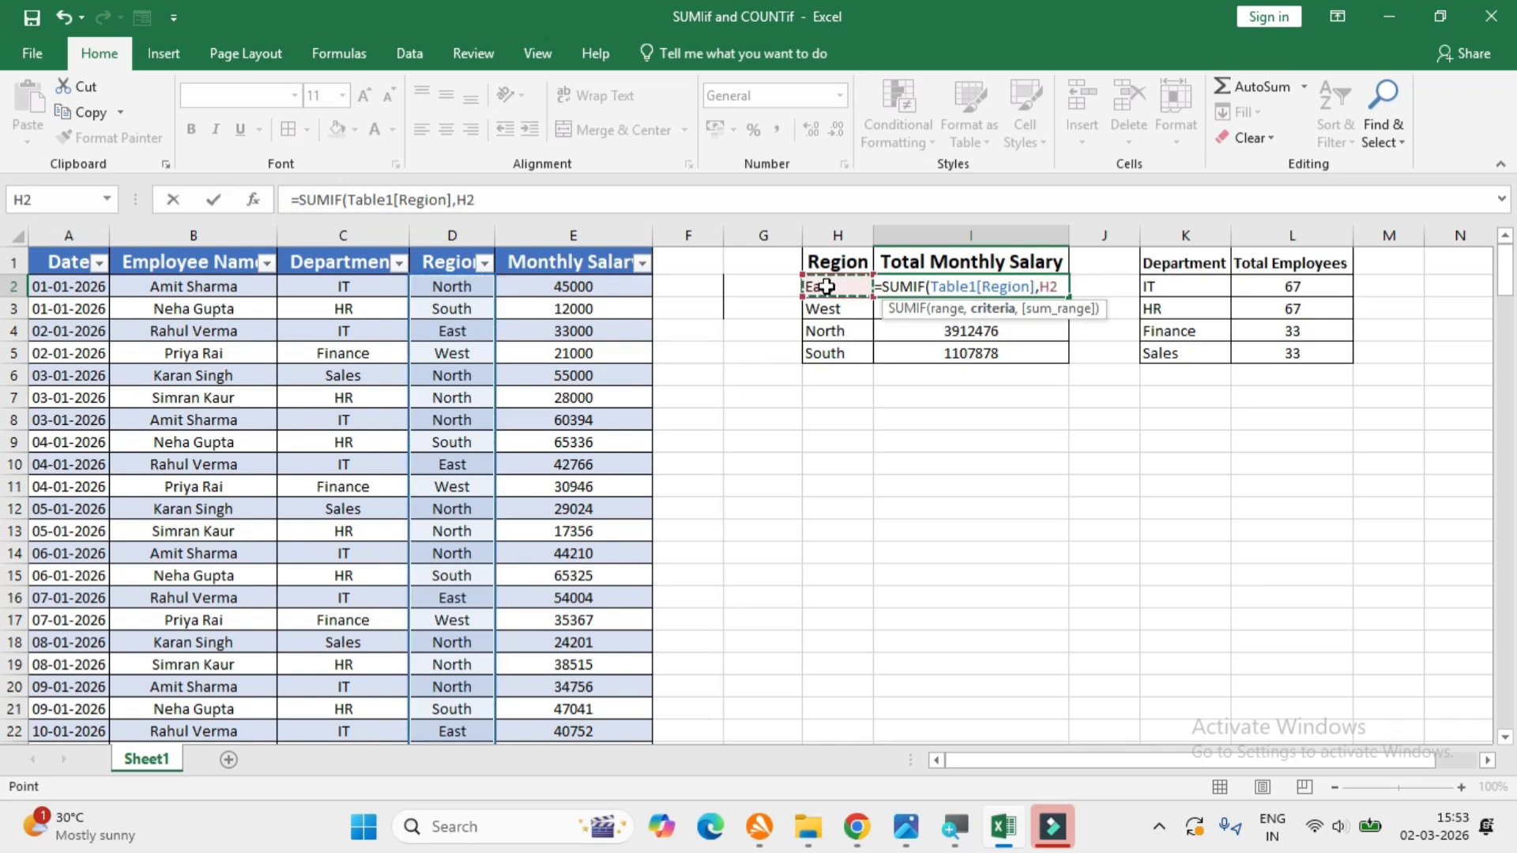
pyautogui.write(',')
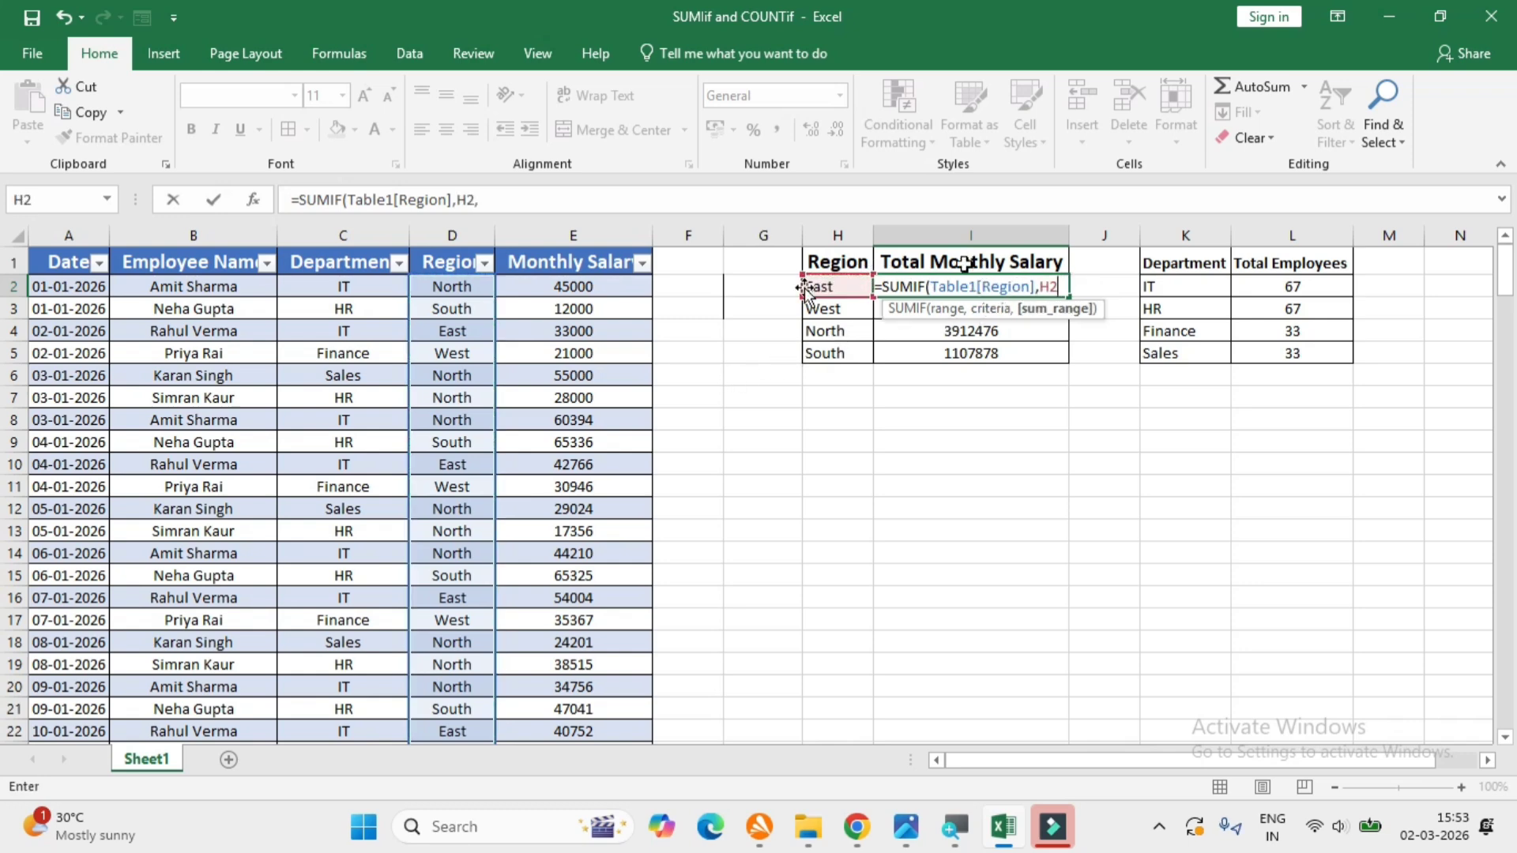
pyautogui.click(582, 290)
pyautogui.hotkey('ctrl', 'shift', 'Down')
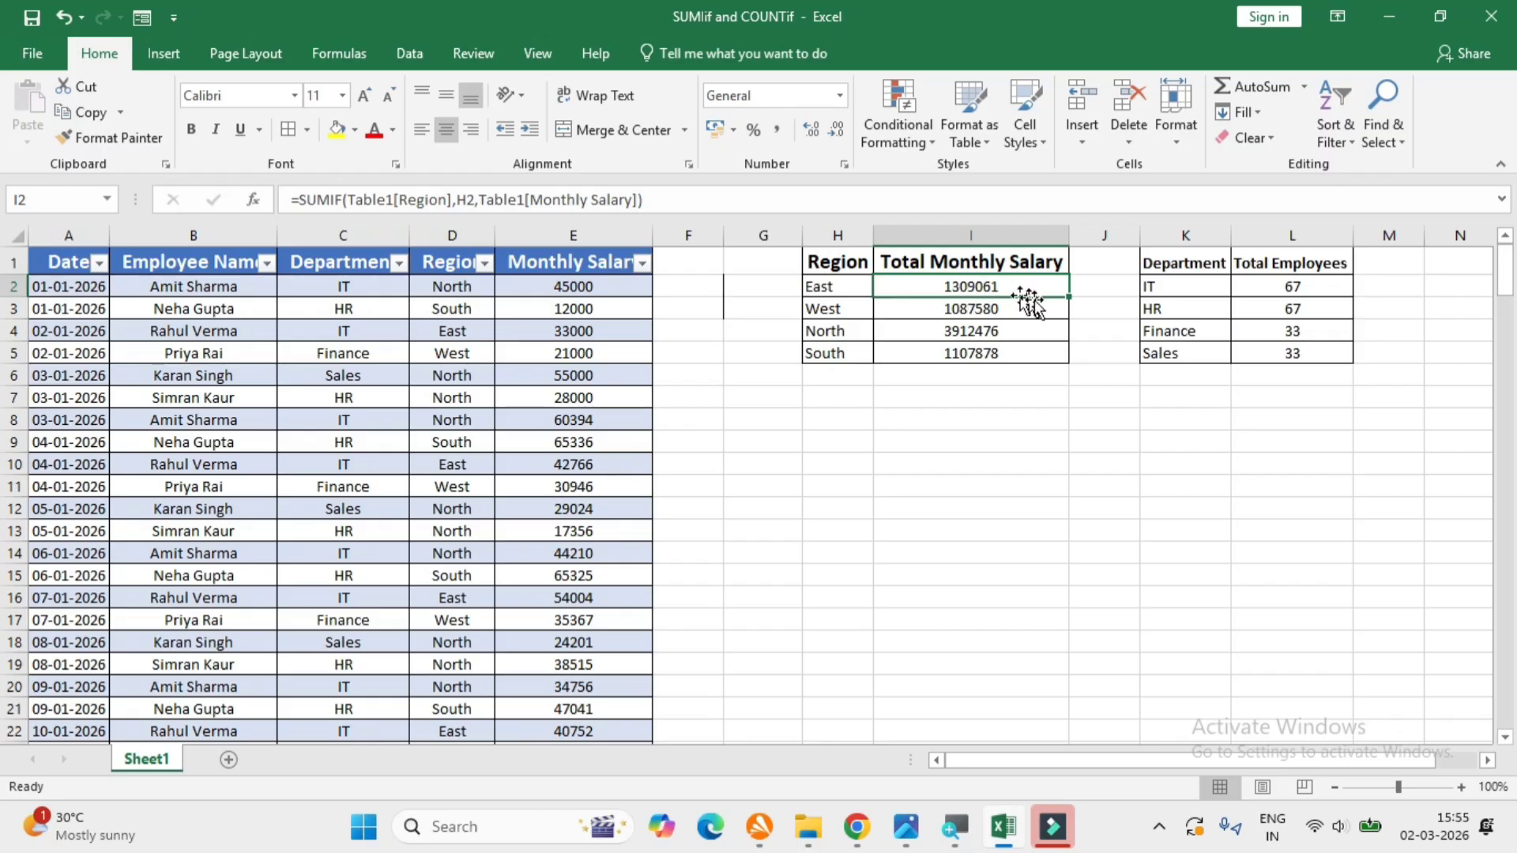
pyautogui.moveTo(1072, 301); pyautogui.dragTo(1070, 359)
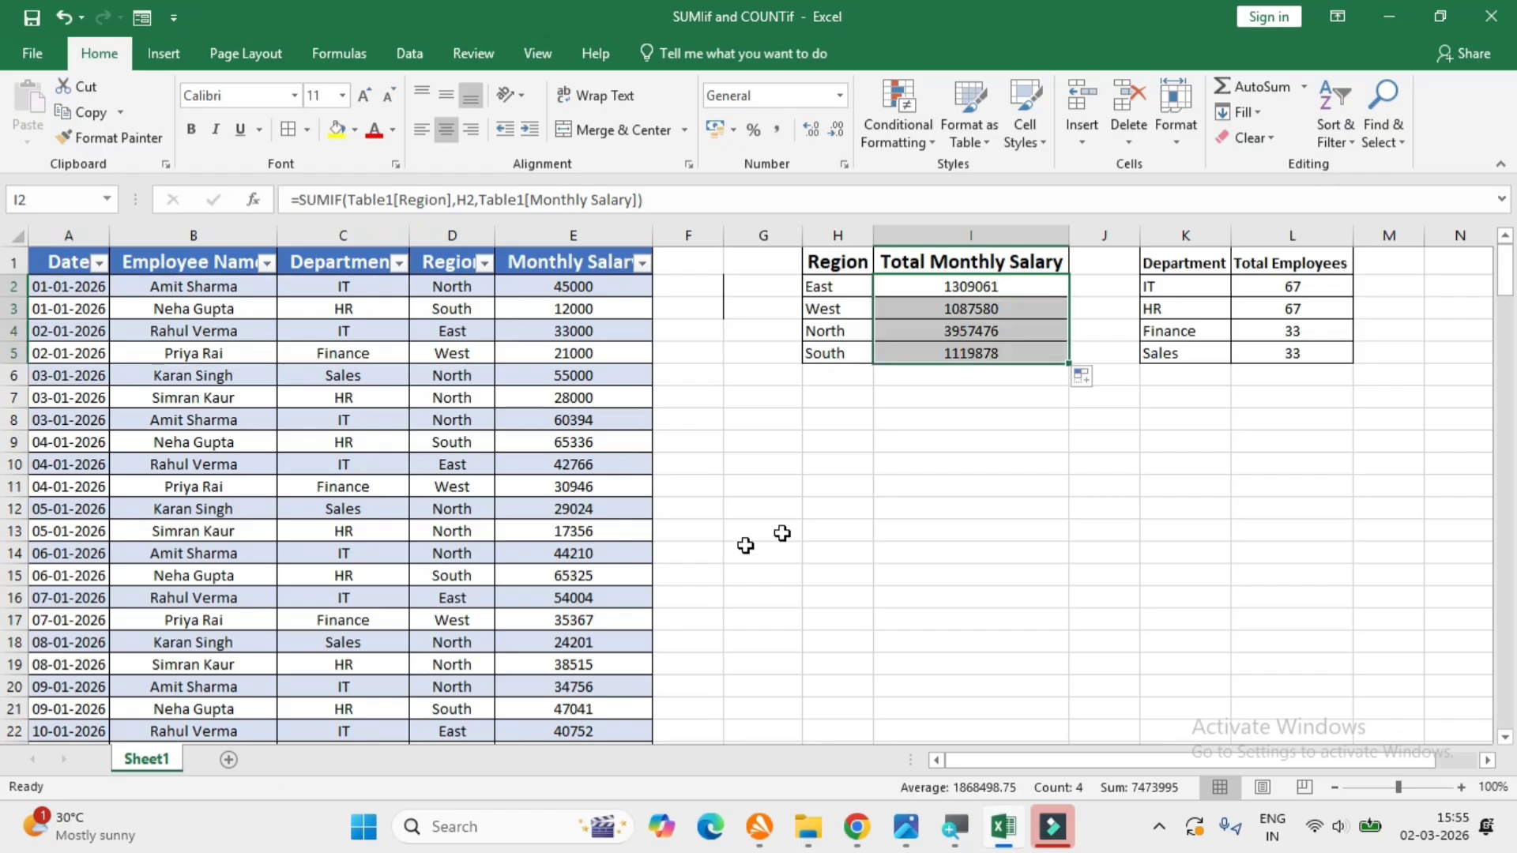
pyautogui.click(545, 596)
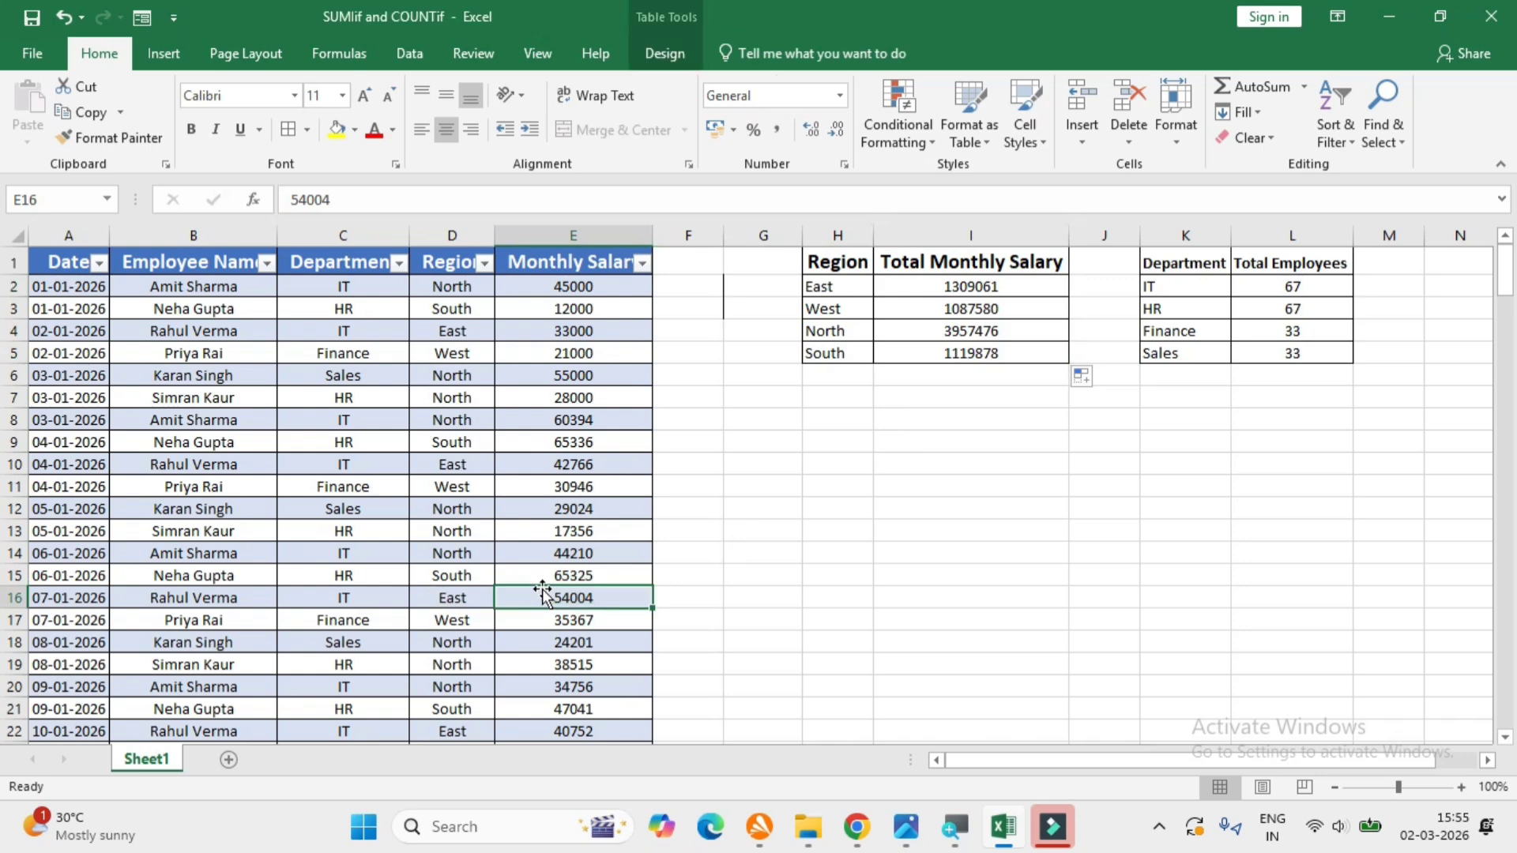
pyautogui.click(945, 288)
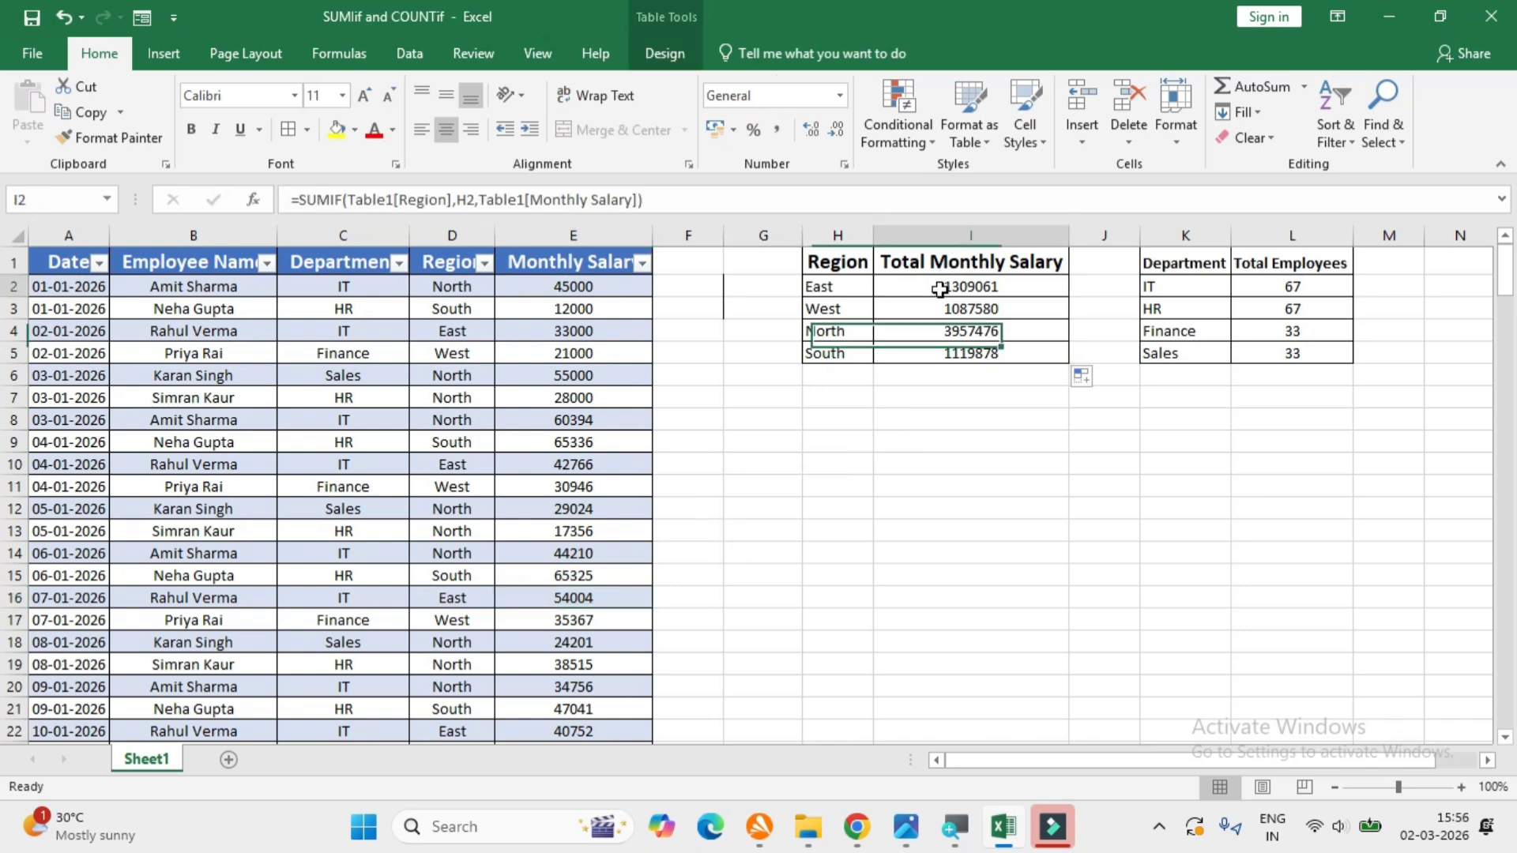
pyautogui.click(388, 482)
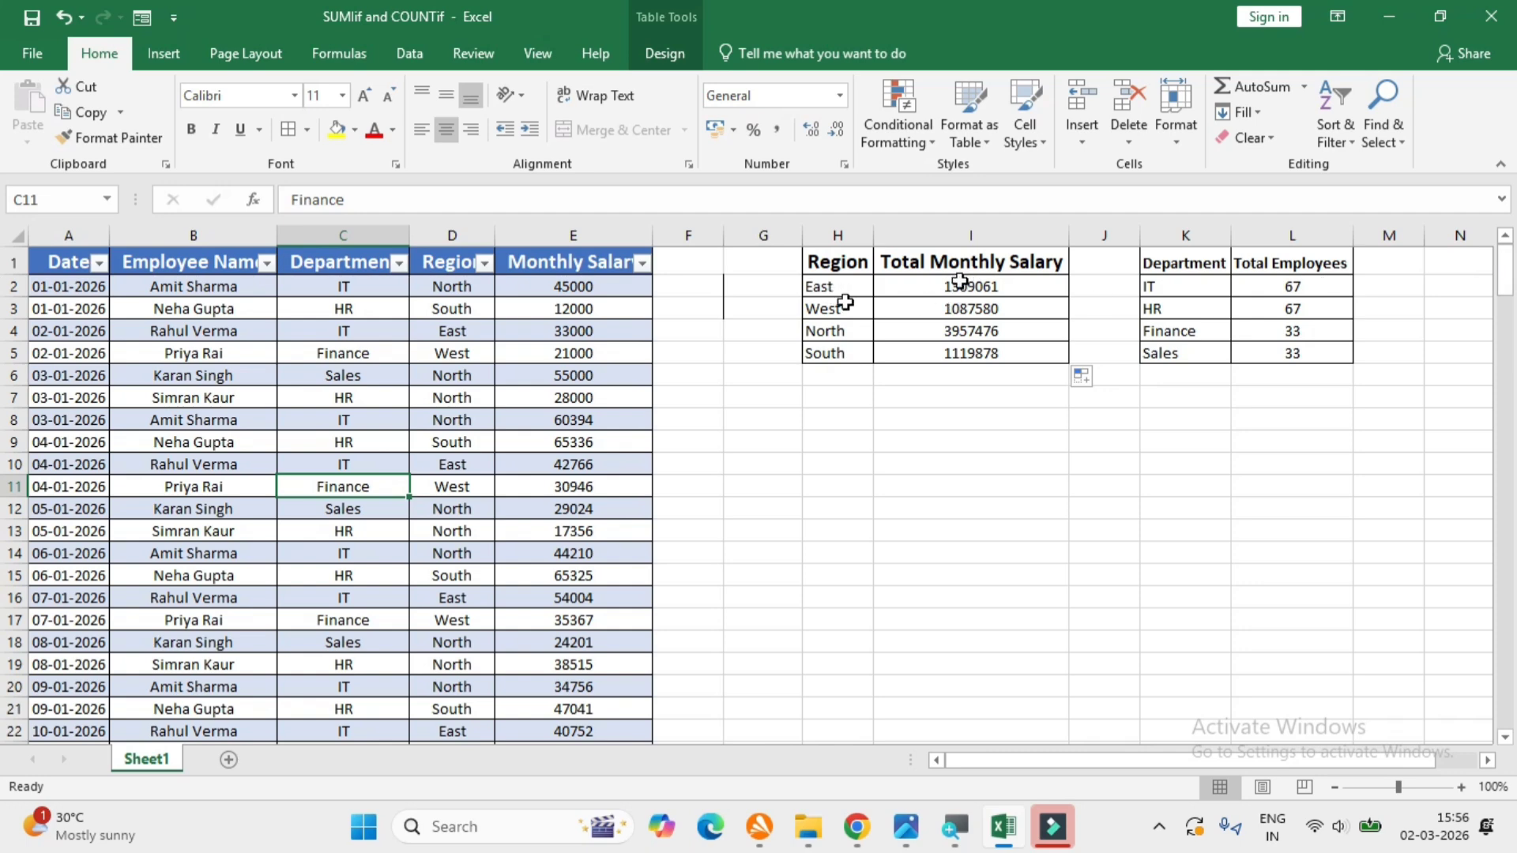
pyautogui.click(821, 291)
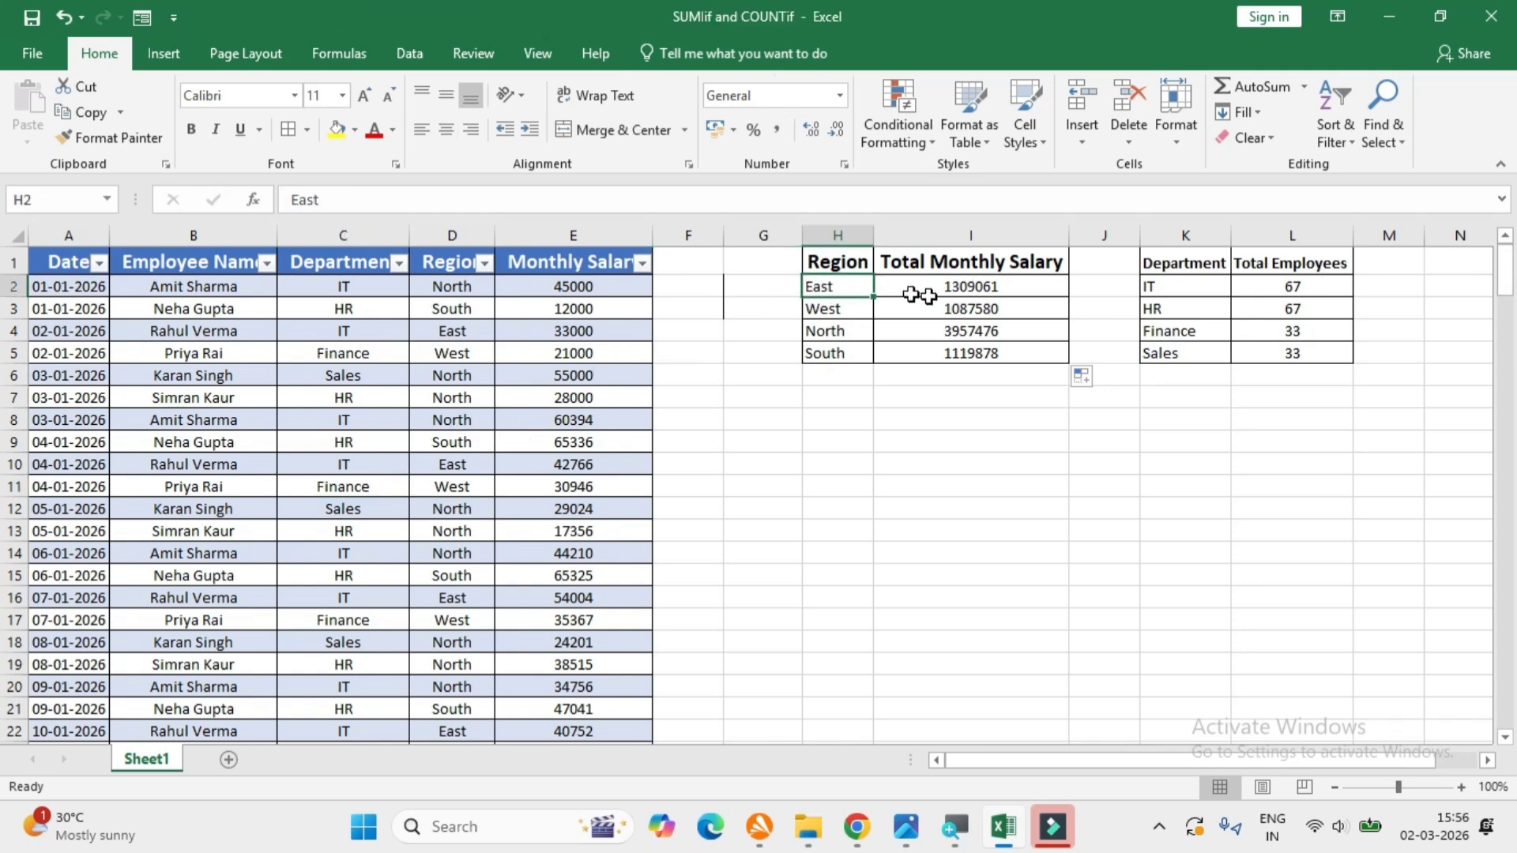
pyautogui.click(956, 289)
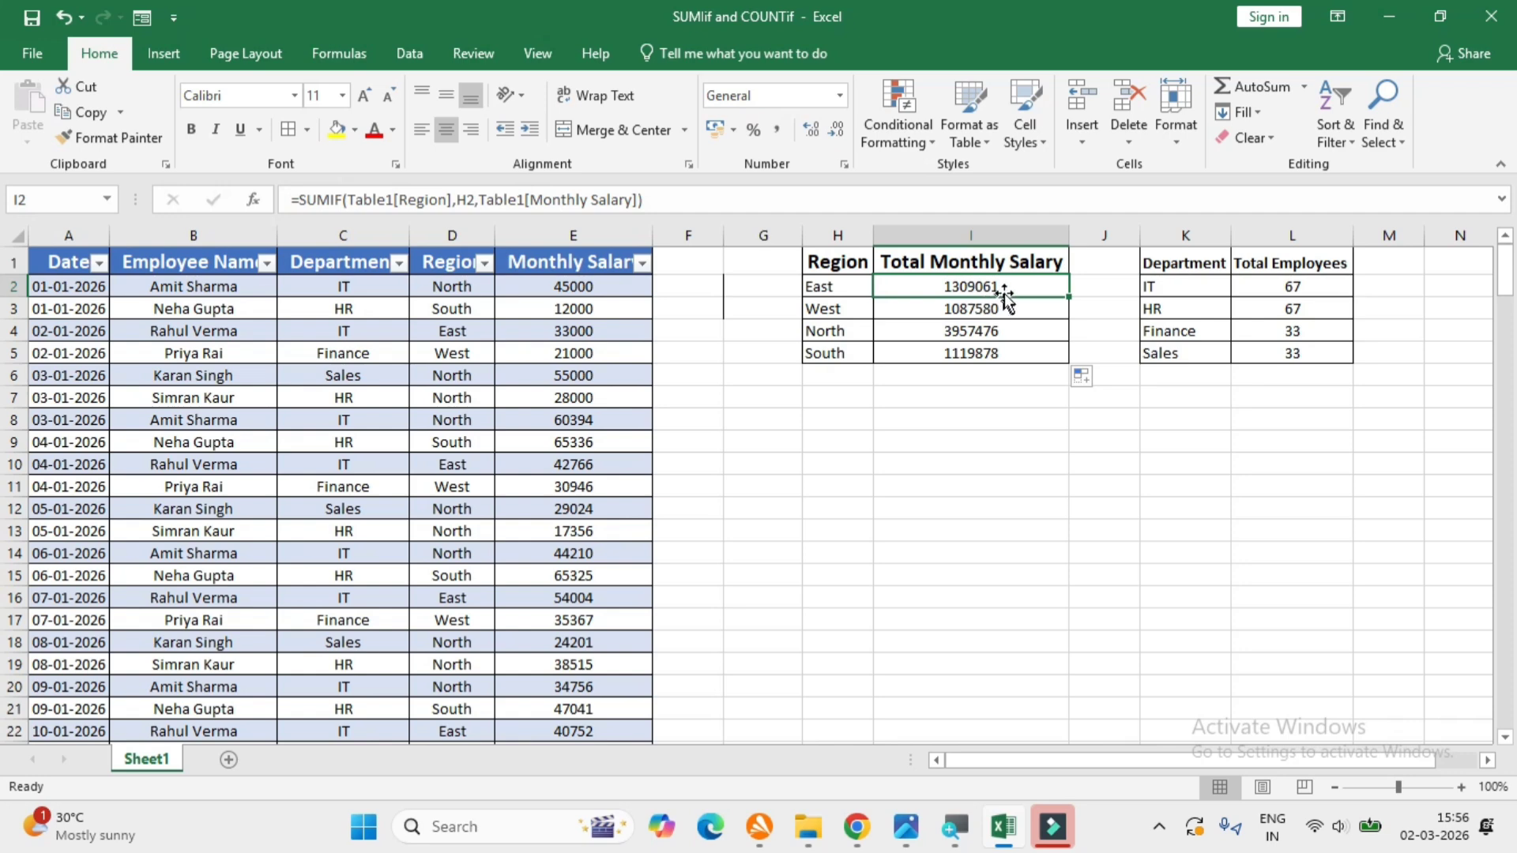
# Step: Add a new table record in row 202 with the date 01-05-2026 and the employee's full name
pyautogui.moveTo(1506, 269); pyautogui.dragTo(1514, 716)
pyautogui.scroll(-4, 65, 435)
pyautogui.click(64, 435)
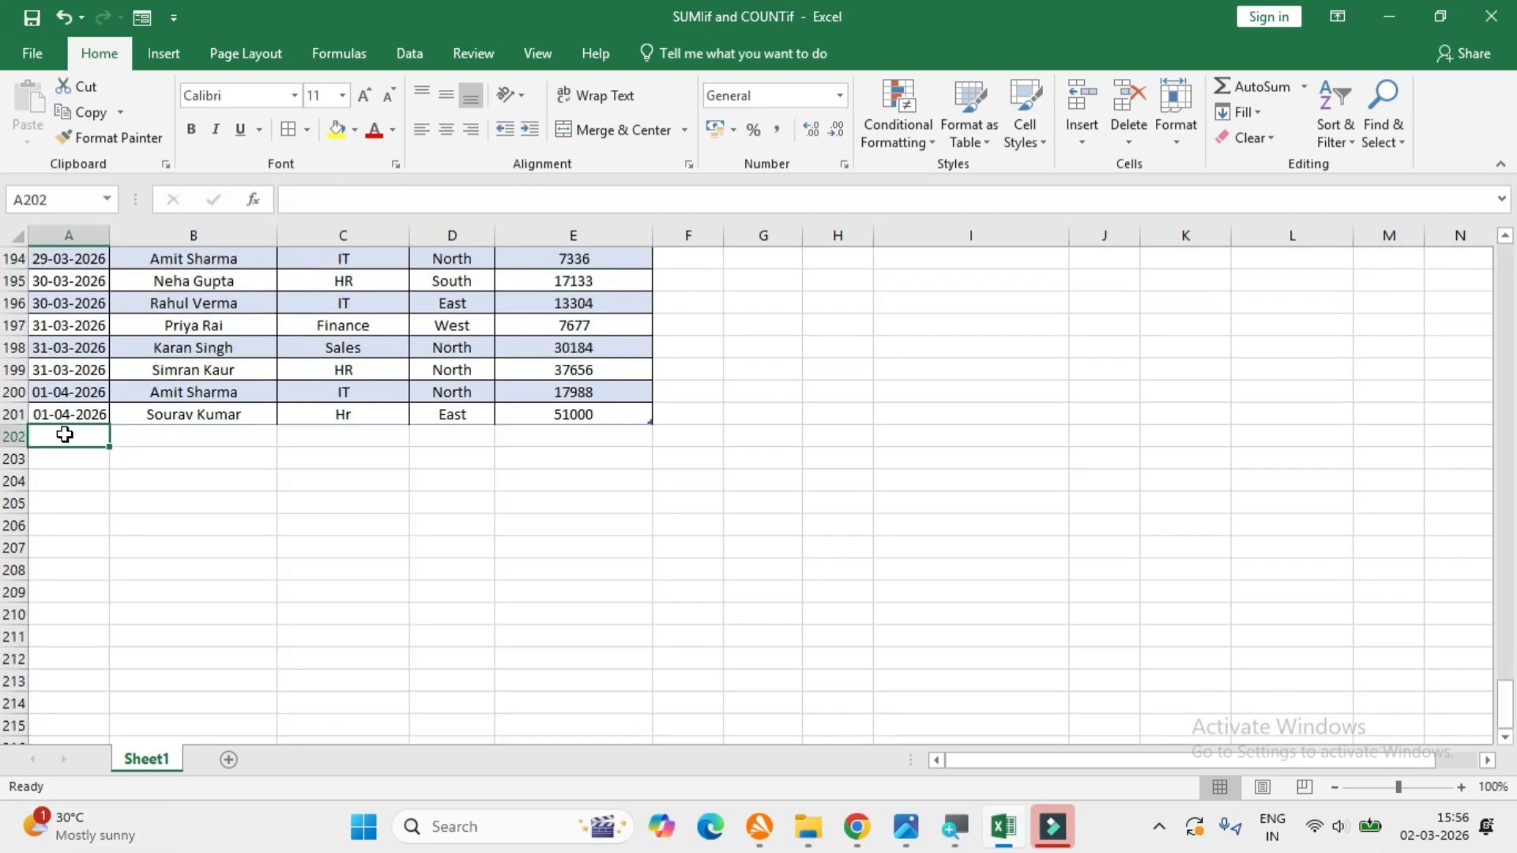
pyautogui.write('1/05')
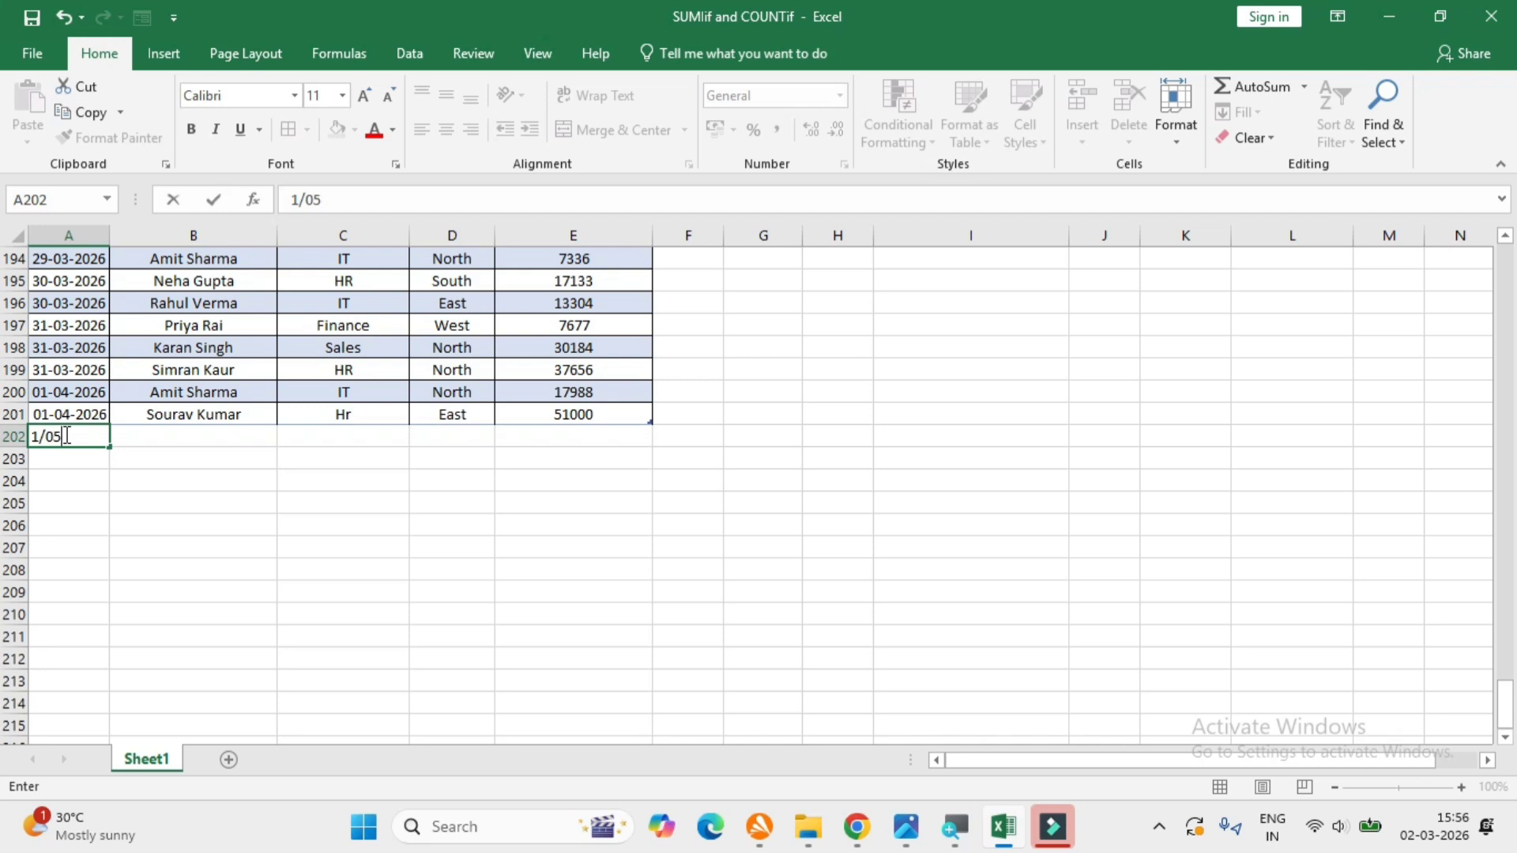
pyautogui.write('/2026')
pyautogui.click(161, 442)
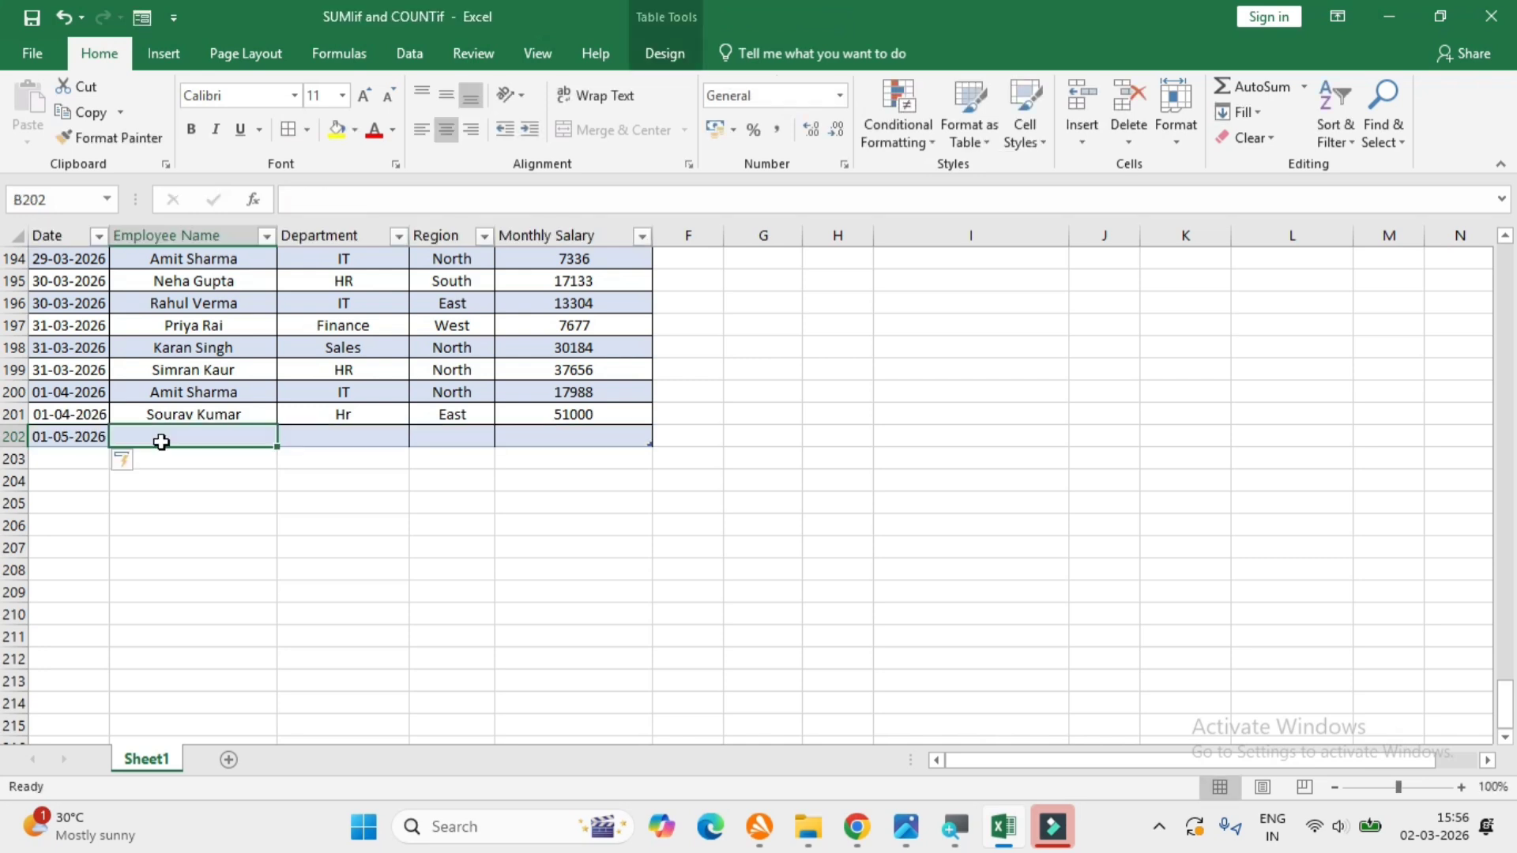
pyautogui.write('Gaurav Singh')
pyautogui.press('Tab')
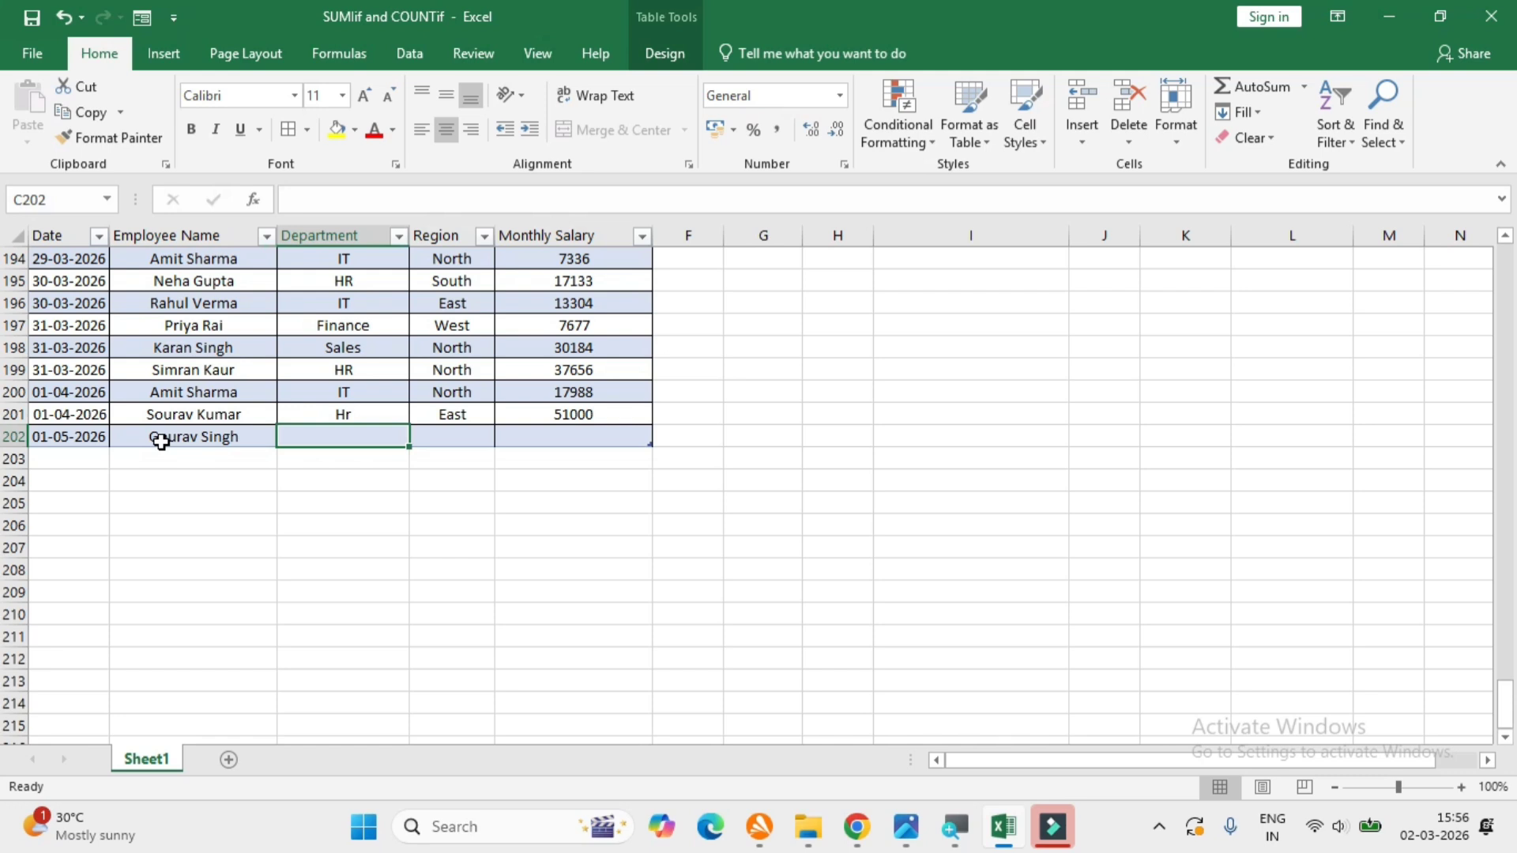
# Step: Complete row 202 with department Sales, region East and monthly salary 40000, and check the East total in I2
pyautogui.write('Sales')
pyautogui.press('Tab')
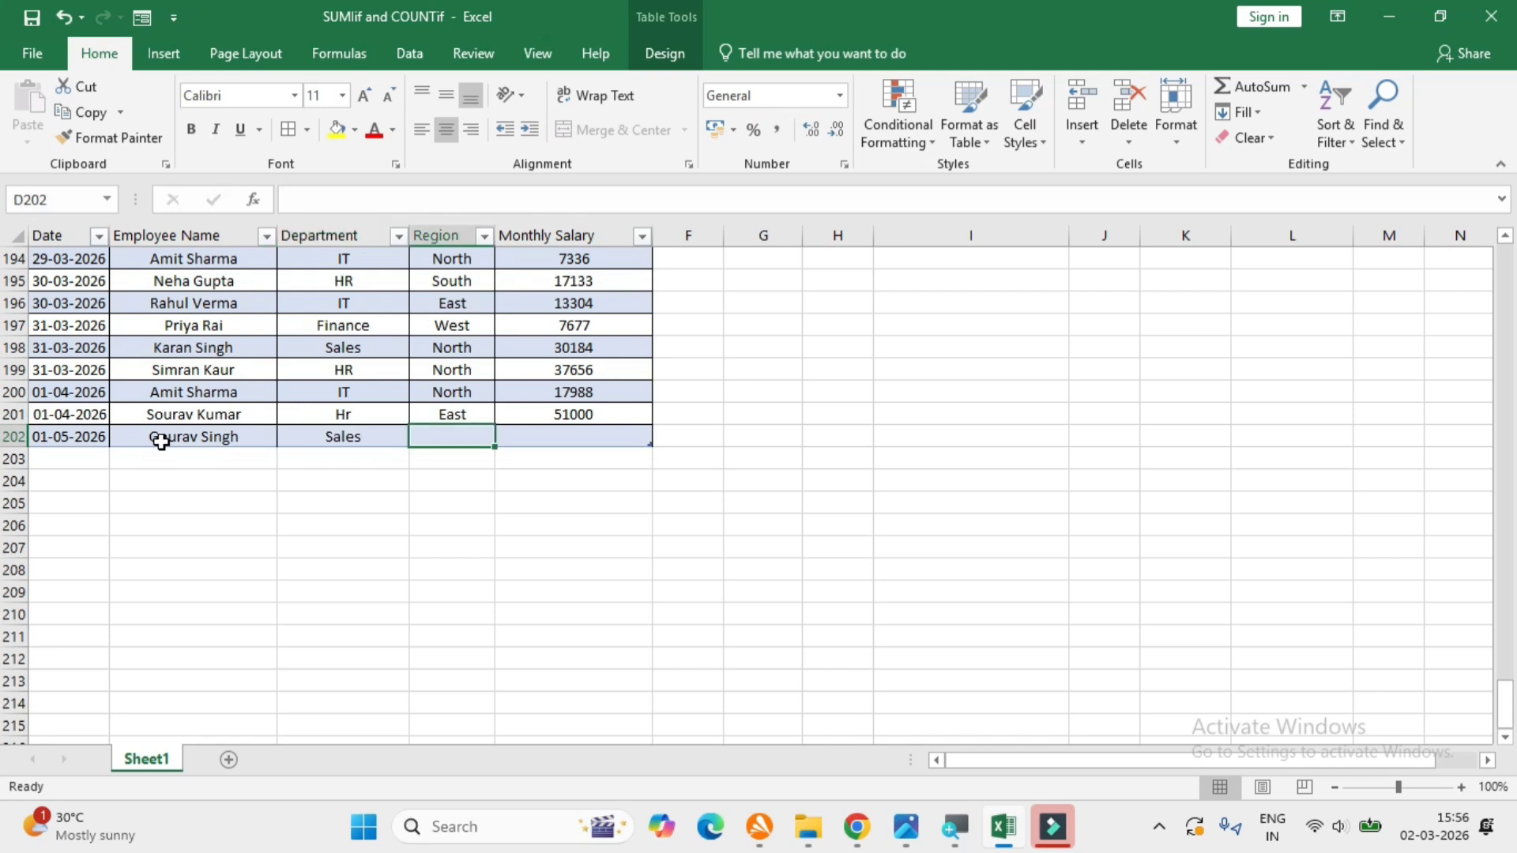
pyautogui.write('East')
pyautogui.press('Tab')
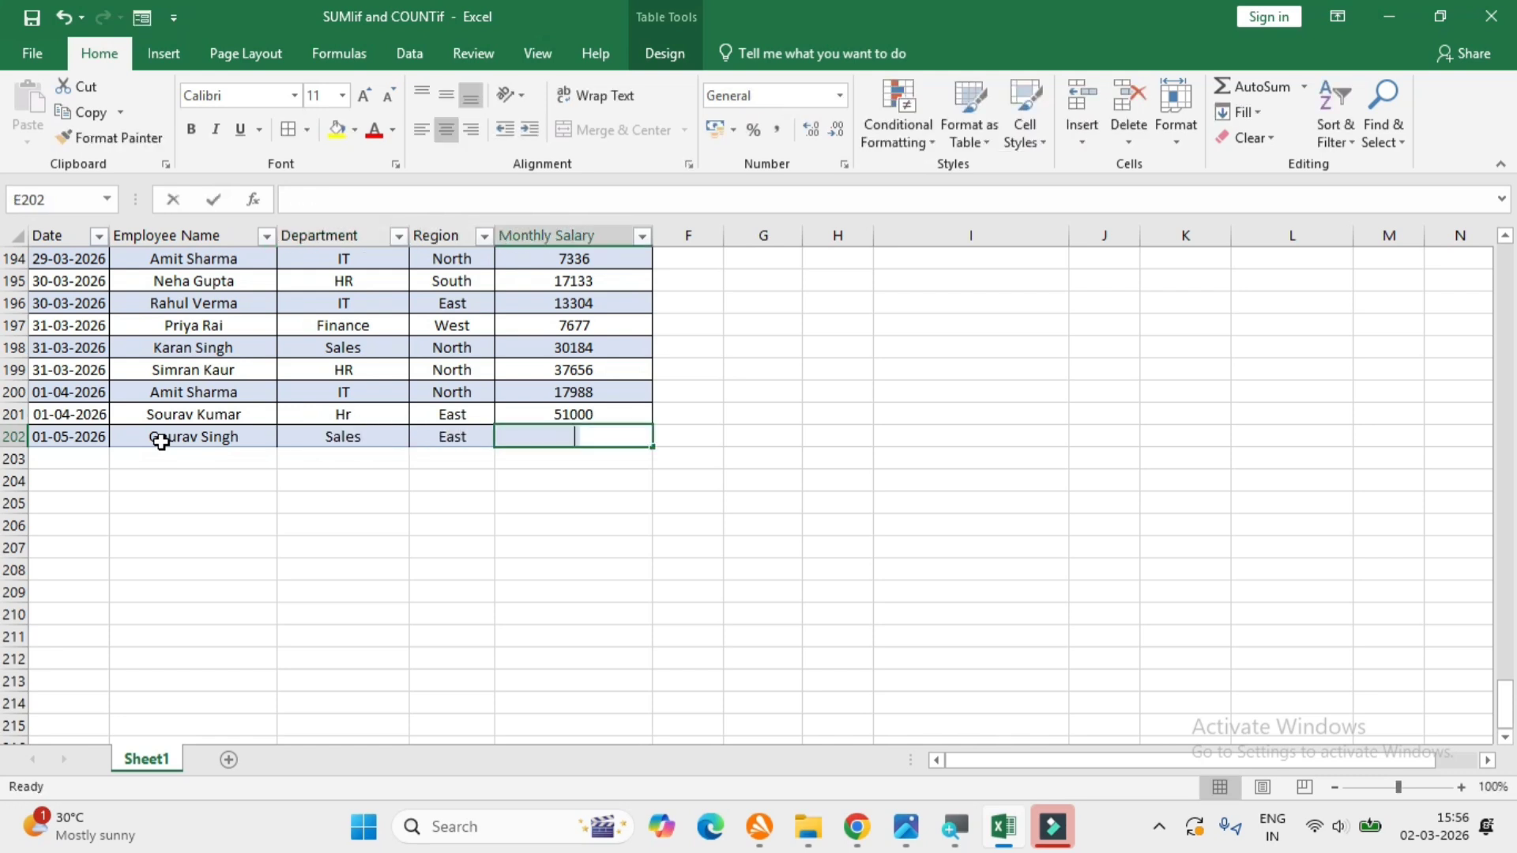
pyautogui.write('40000')
pyautogui.press('Tab')
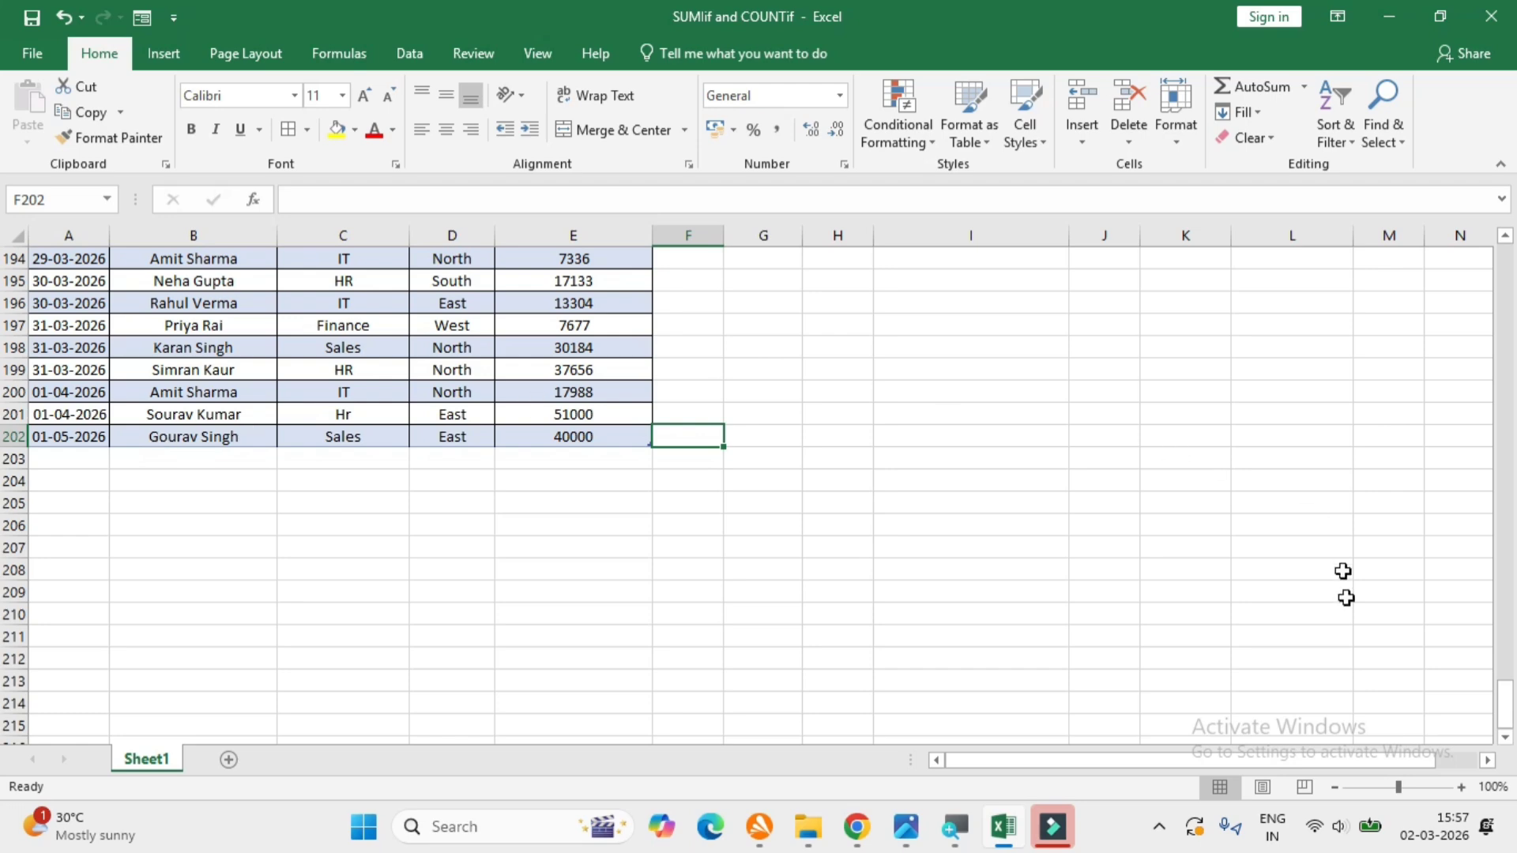
pyautogui.moveTo(1504, 695); pyautogui.dragTo(1504, 268)
pyautogui.click(960, 290)
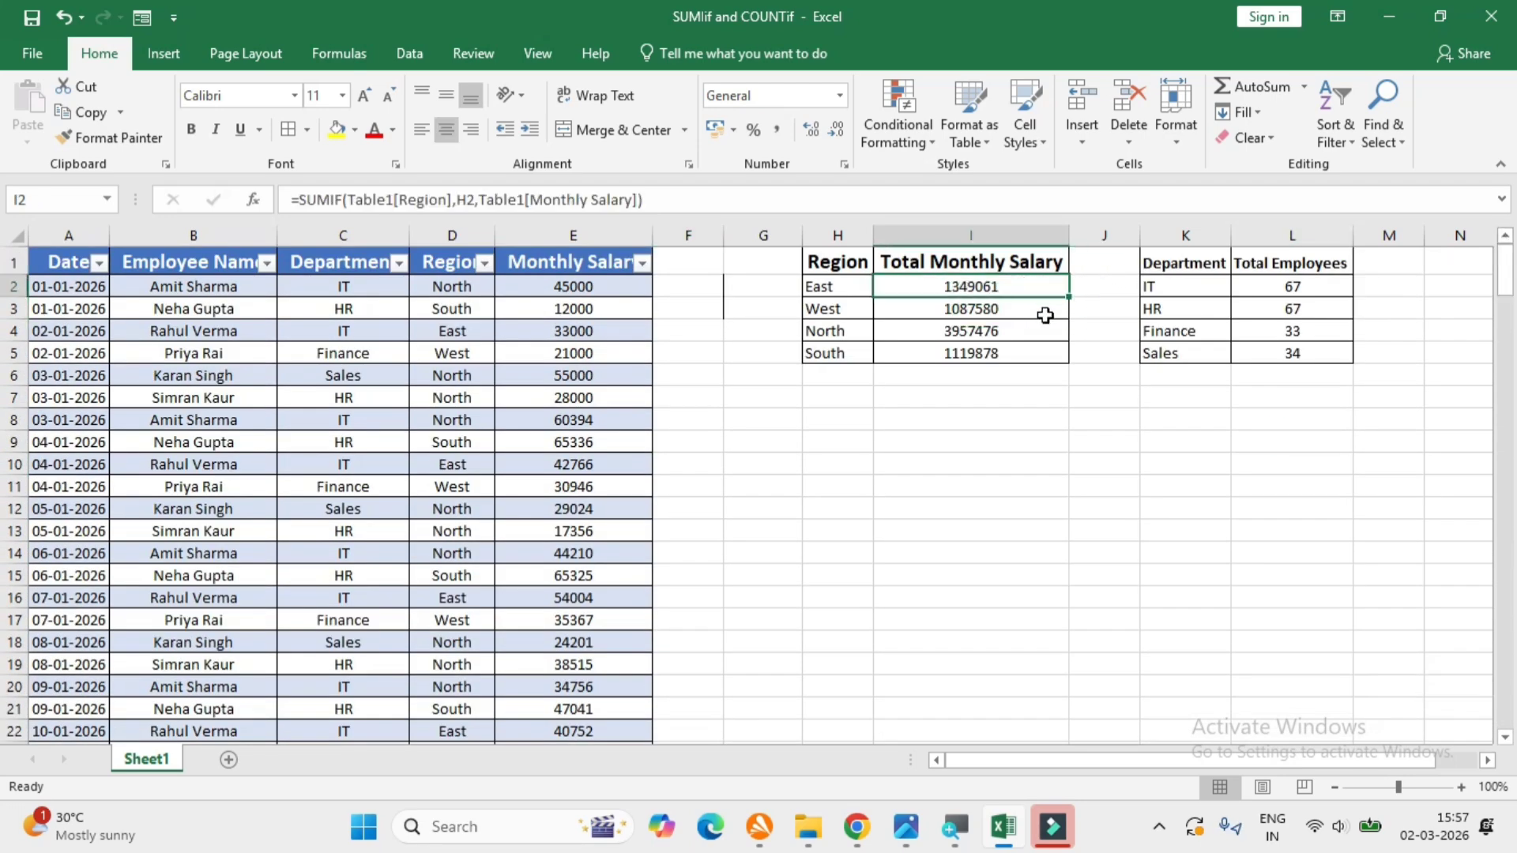